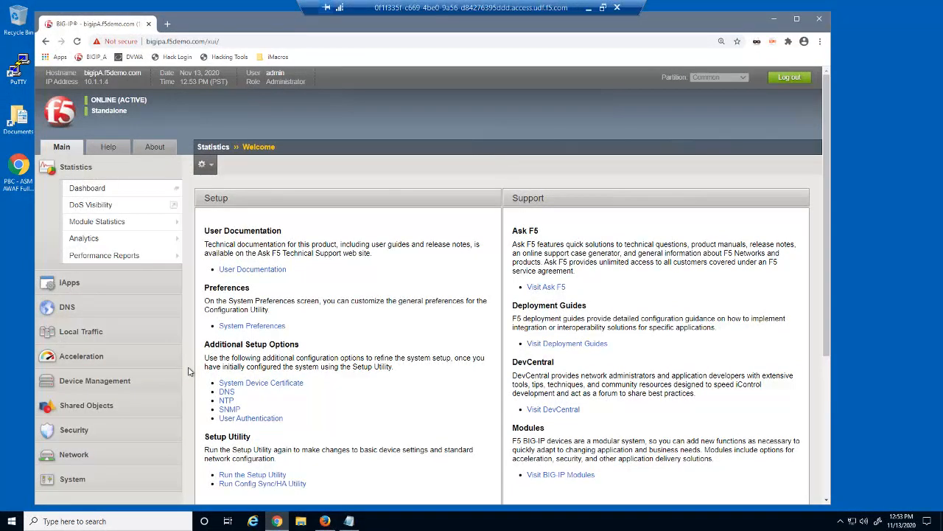
Step: View dvwa_virtual's Resources, showing pool dvwa_pool and the syria_north_korea_irule iRule
click(92, 333)
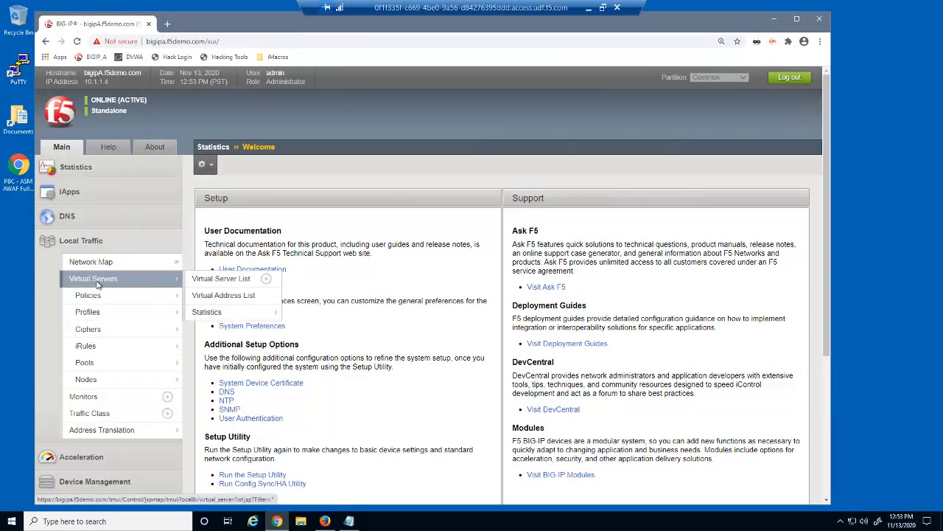
click(96, 285)
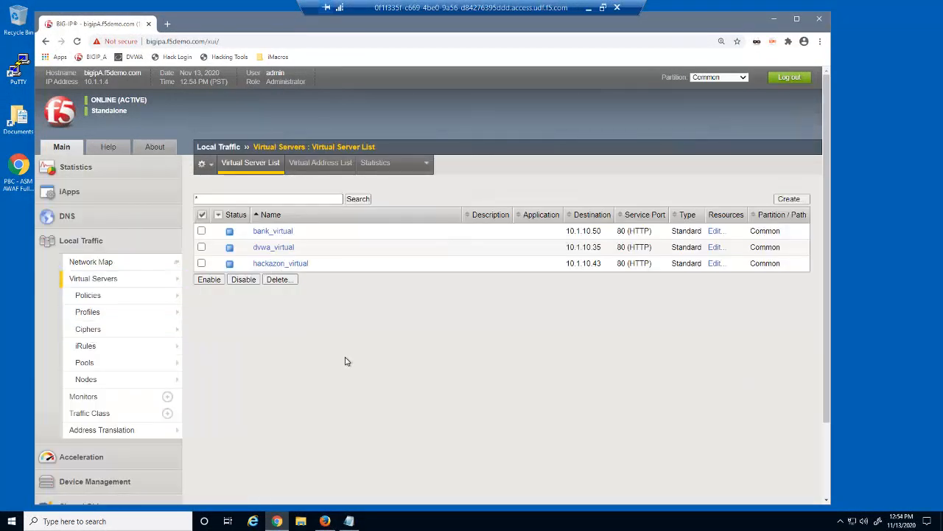
click(286, 249)
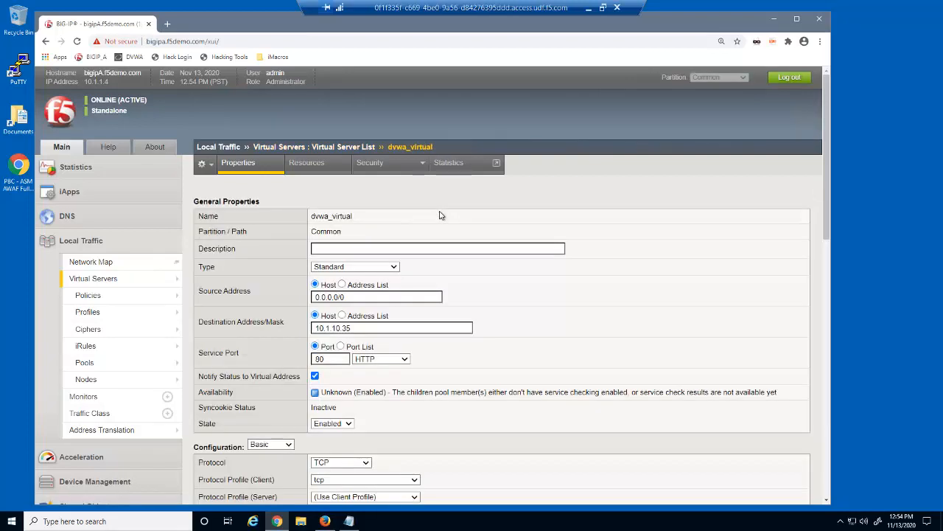
click(328, 173)
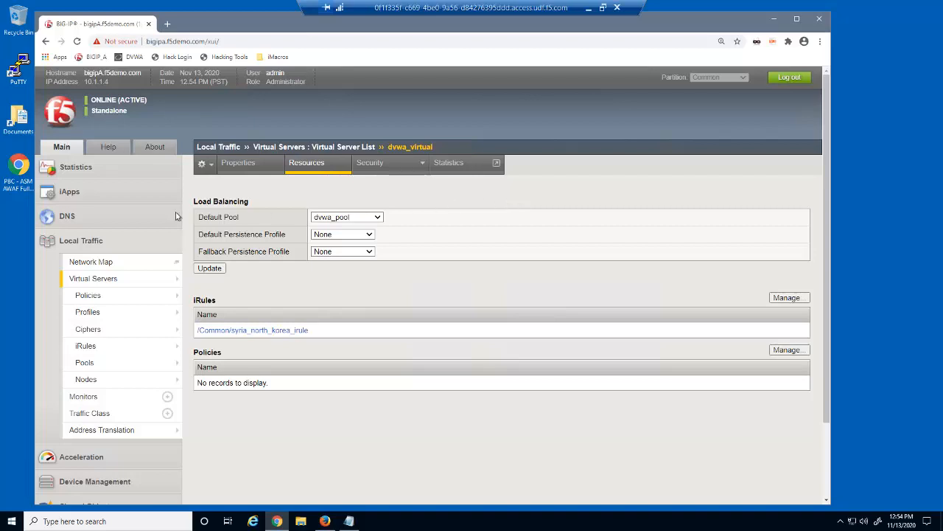
click(98, 245)
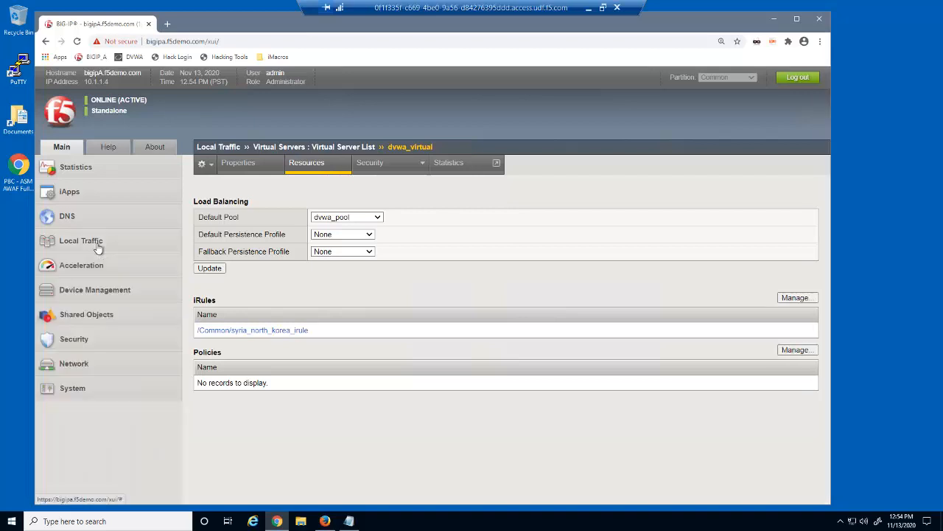
Step: Fill the new security policy form: name parent_security_policy, type Parent, Comprehensive template
click(91, 338)
click(99, 392)
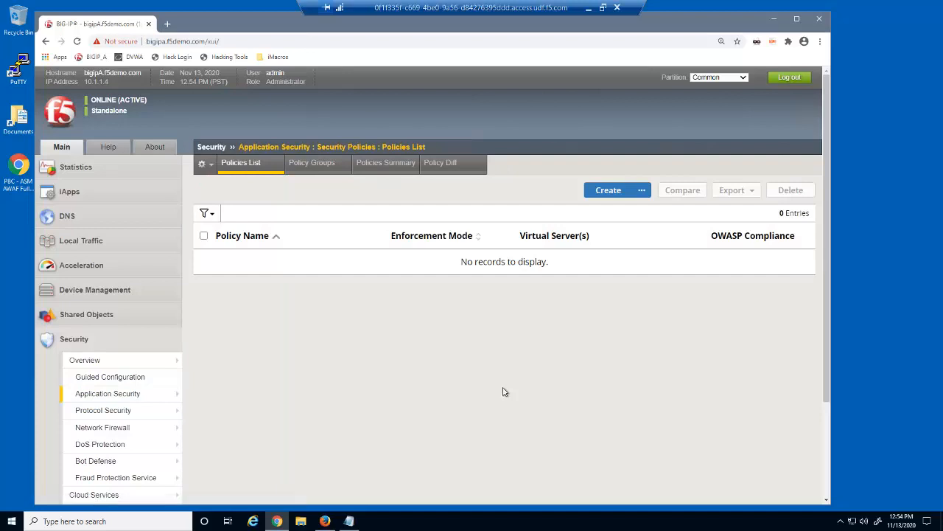
click(616, 193)
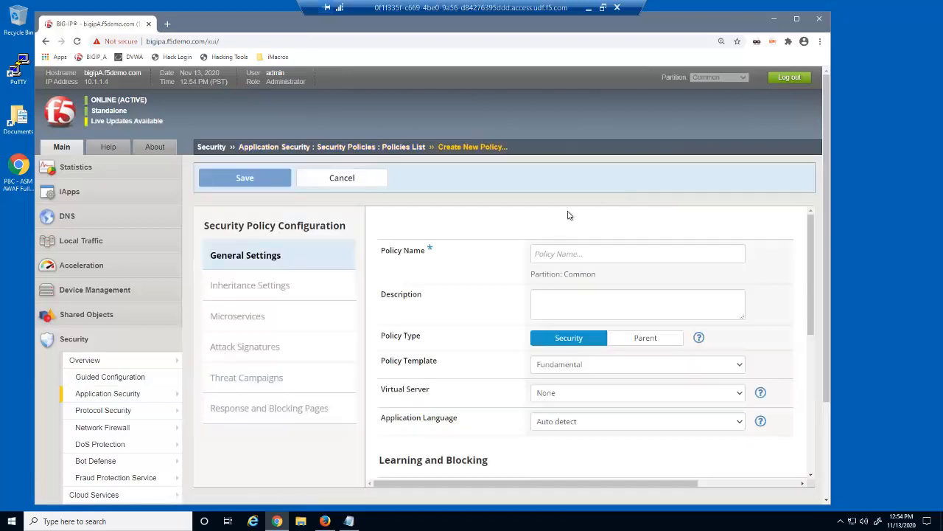
click(555, 255)
text(par)
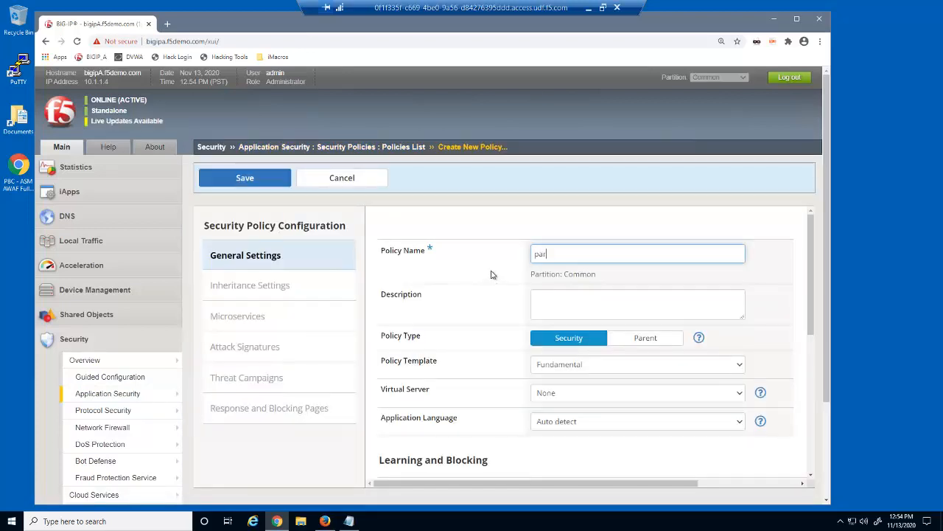
text(ent_security_policy)
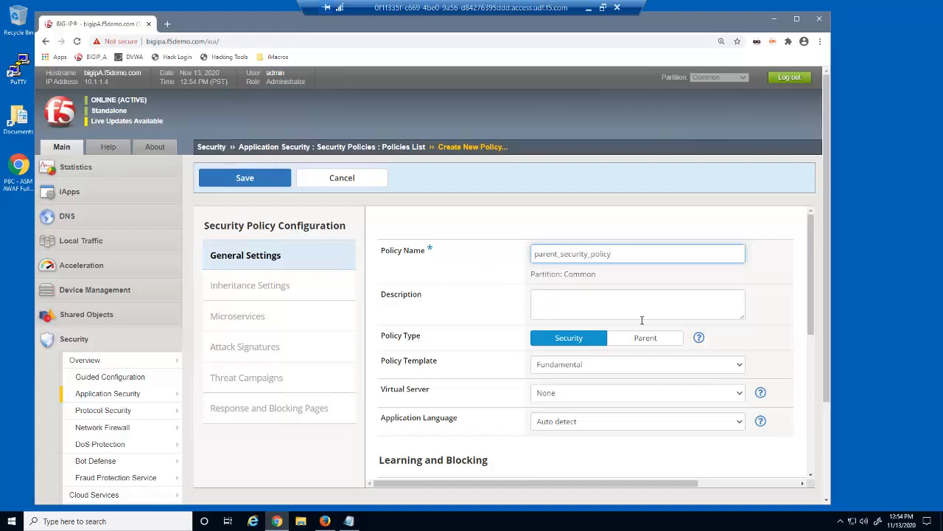
click(660, 340)
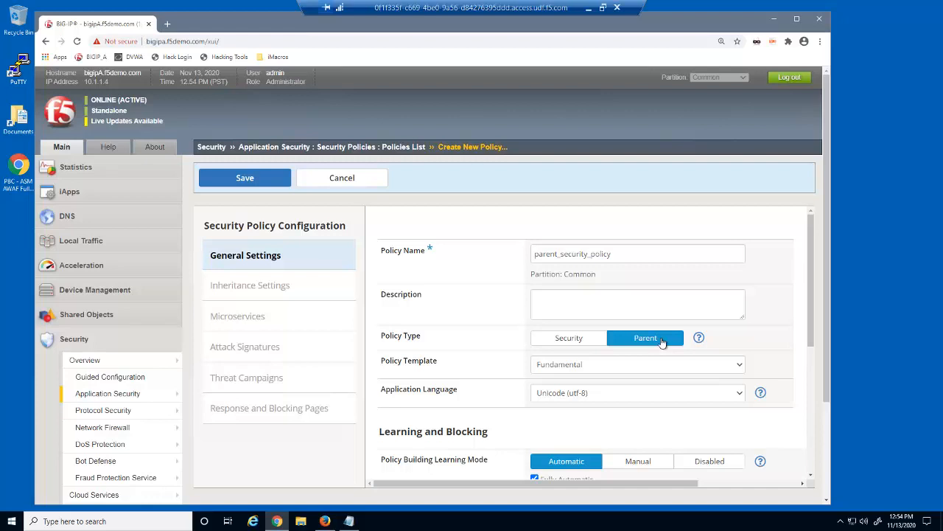
click(738, 366)
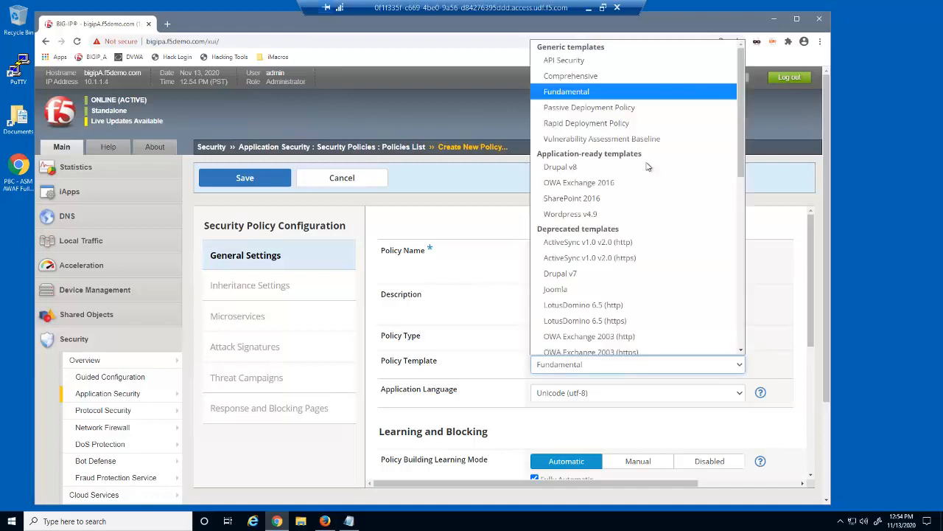
click(600, 82)
click(481, 117)
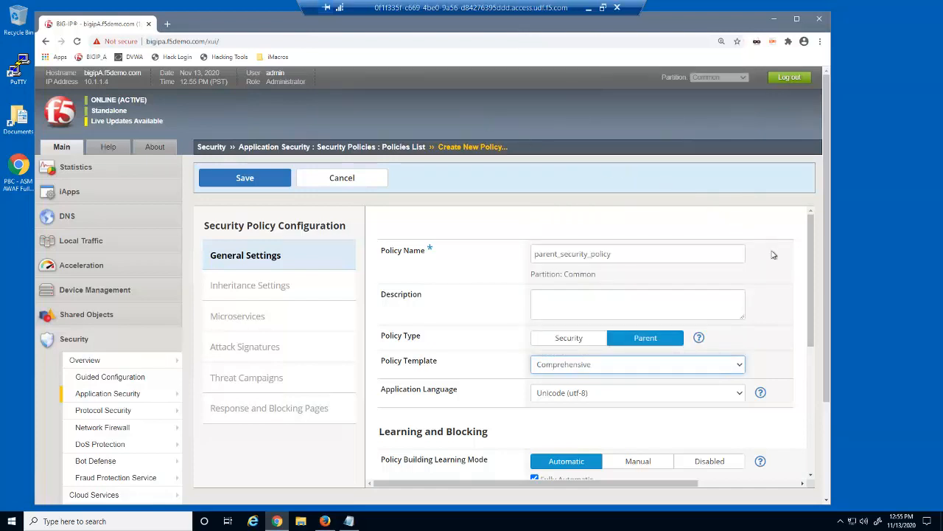
scroll(816, 299, down, 1)
Step: Set Signature Staging to Disabled for the new parent policy
scroll(817, 298, down, 3)
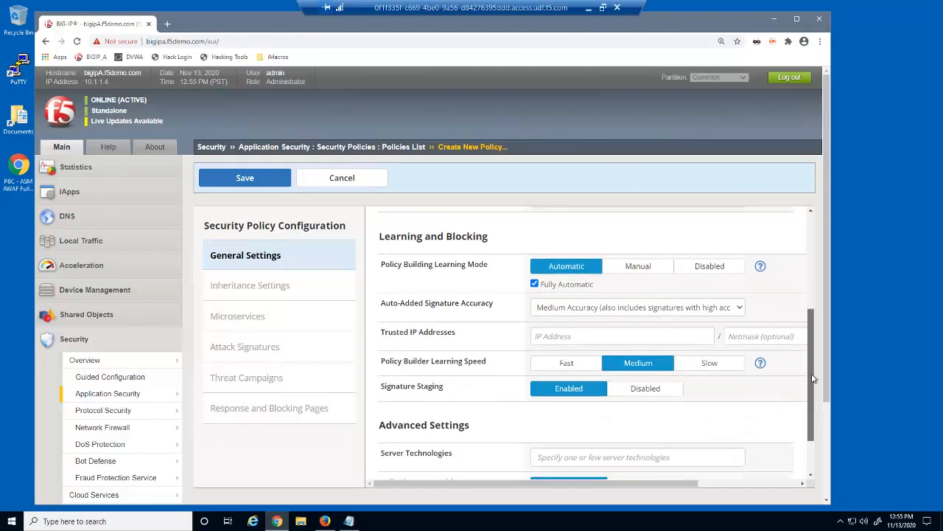
click(676, 389)
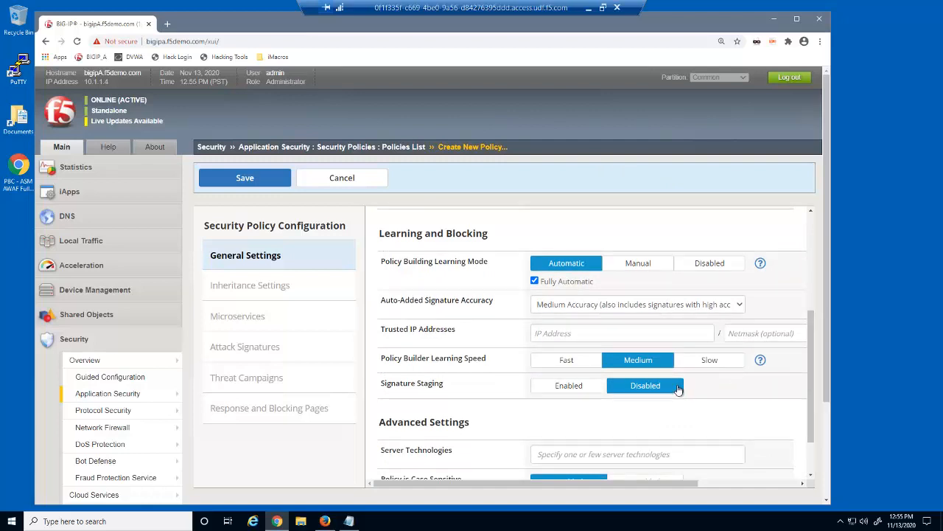
drag(810, 403, 807, 451)
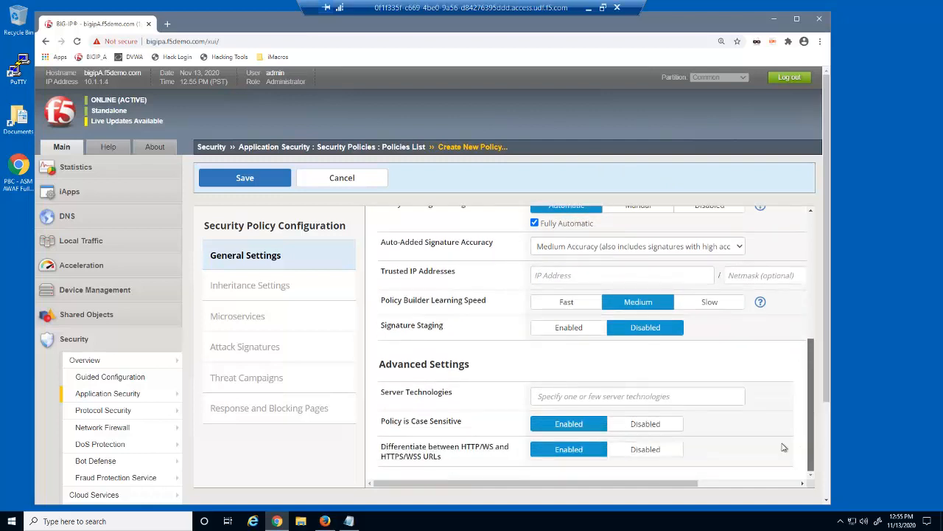
Step: Add Apache Tomcat, PHP and Unix/Linux as server technologies and save the policy
click(712, 399)
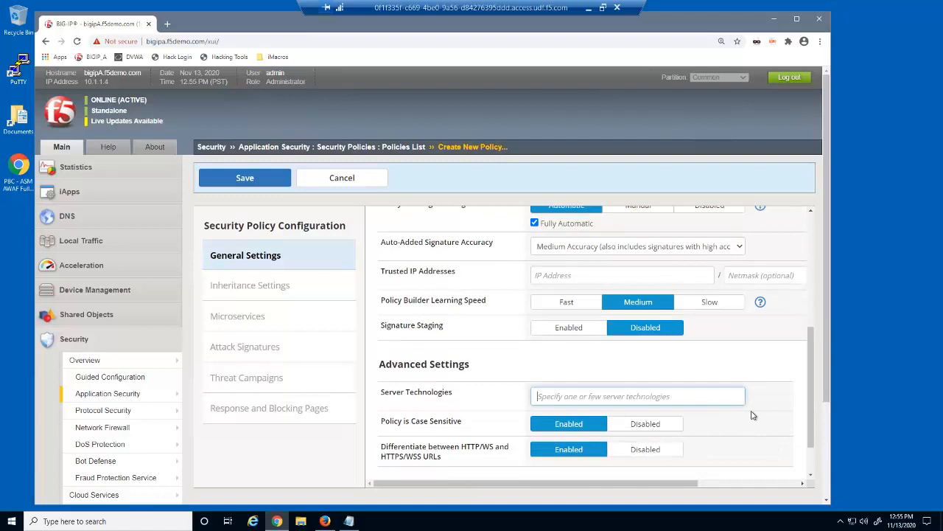
text(Apac)
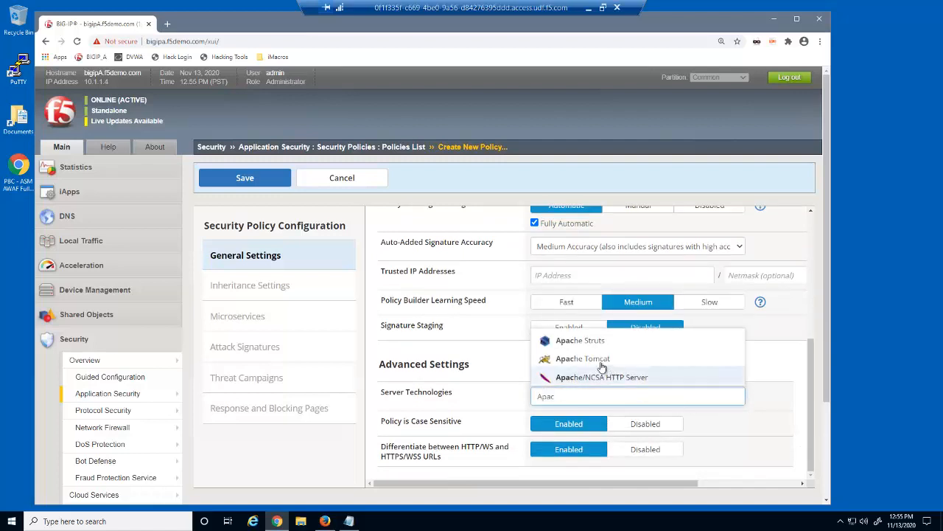
click(592, 358)
click(628, 399)
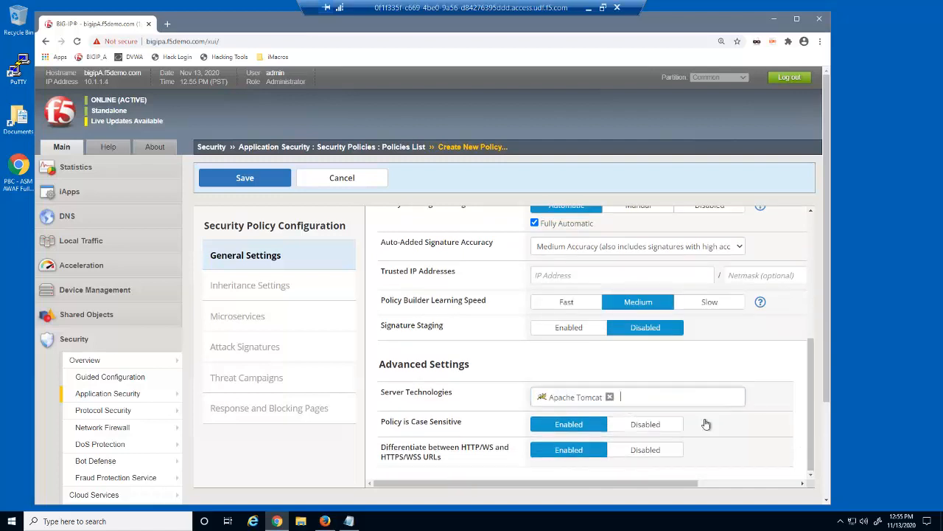
text(PH)
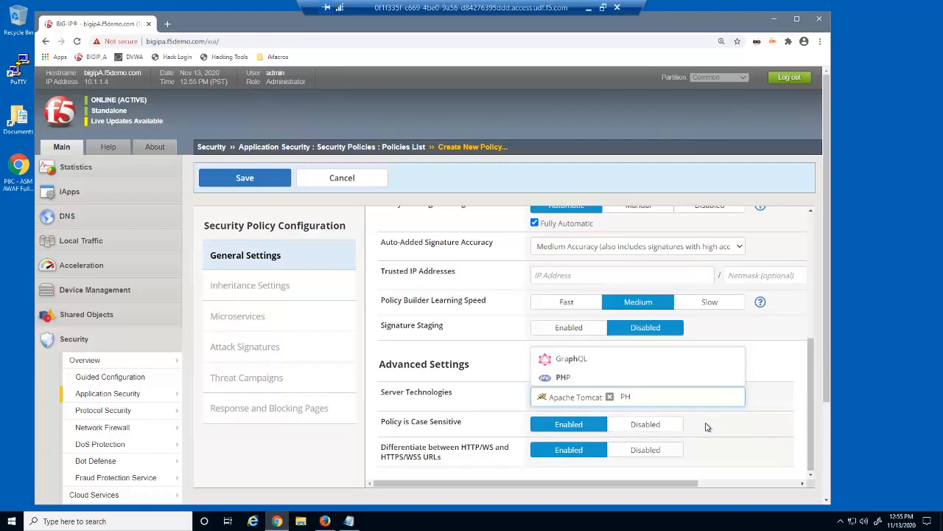
click(581, 384)
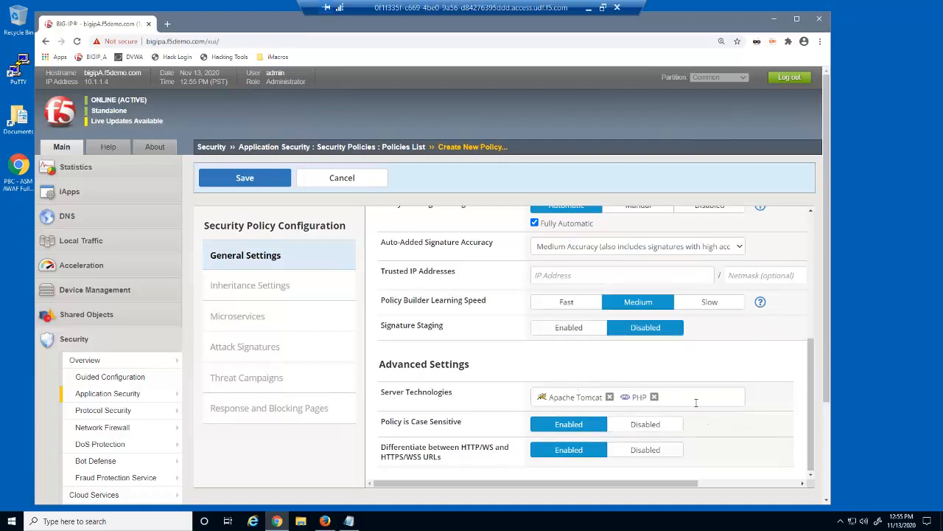
text(Un)
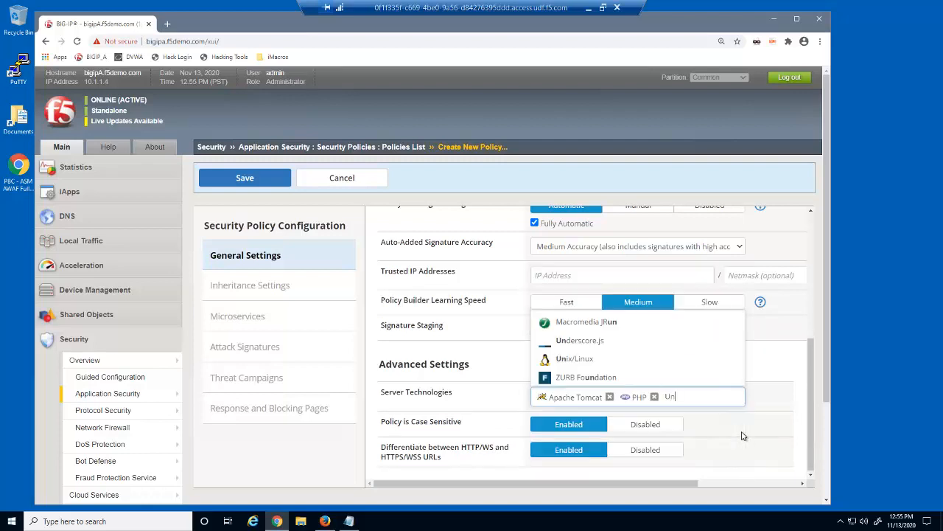
click(594, 362)
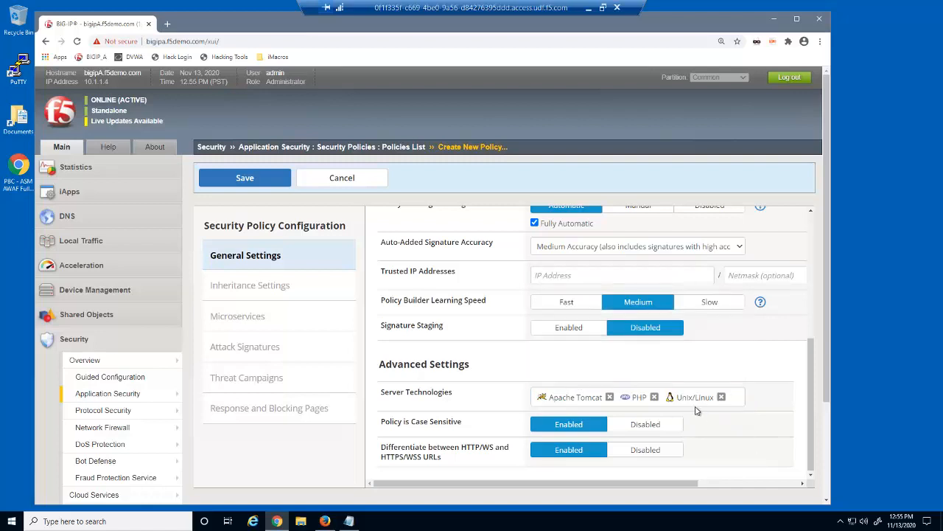
click(285, 184)
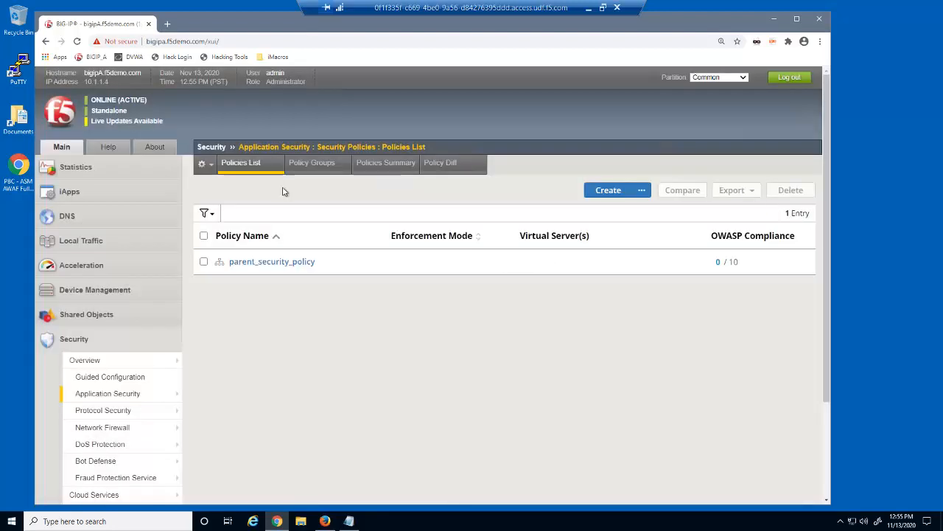
Step: Open parent_security_policy and view its Inheritance Settings tab
click(306, 262)
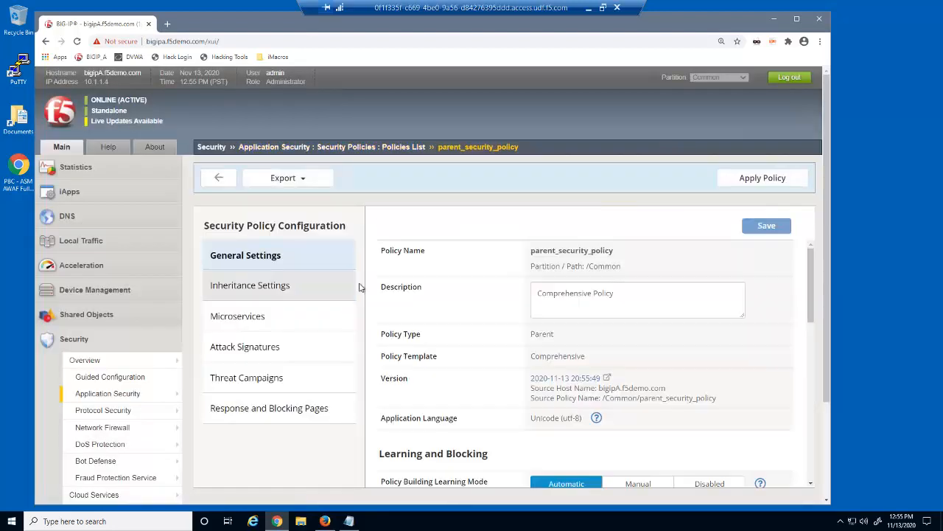
click(294, 295)
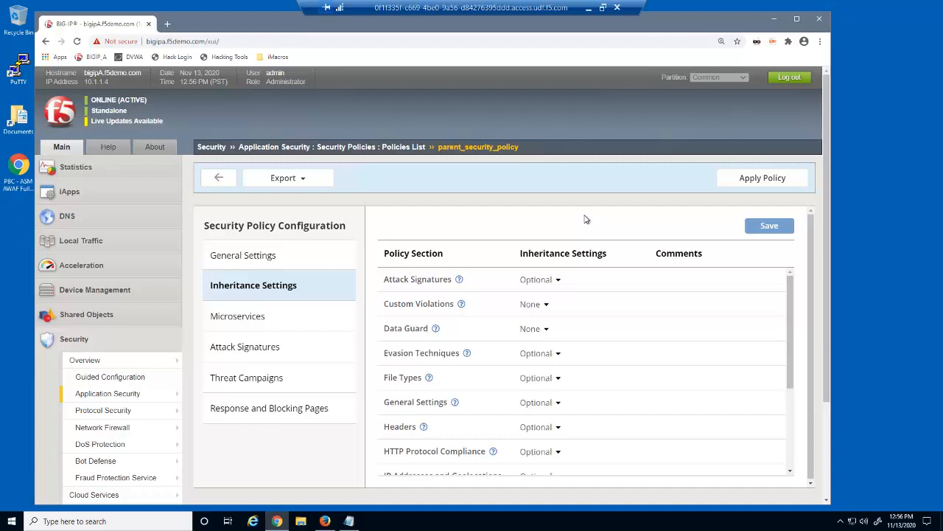
Step: Set Attack Signatures and Evasion to None, Data Guard Optional, File Types and General Settings Mandatory
click(556, 280)
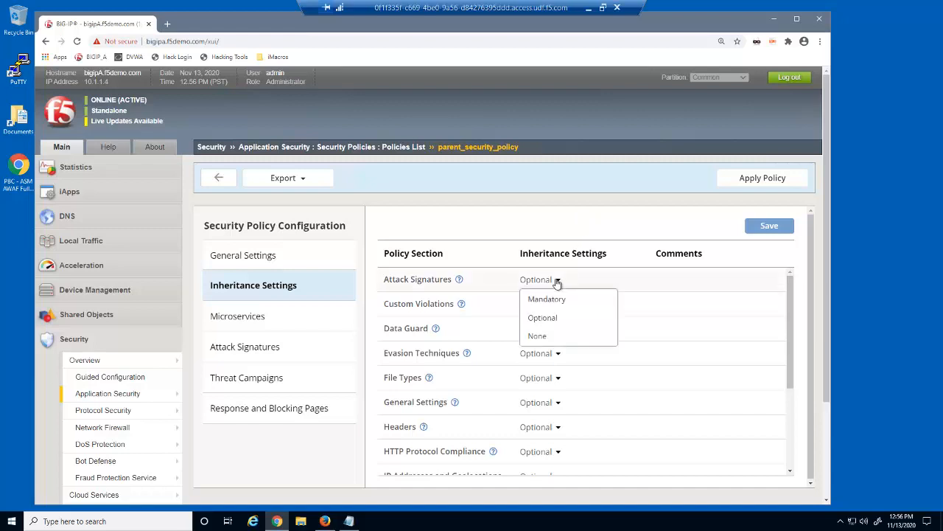
click(555, 335)
click(542, 331)
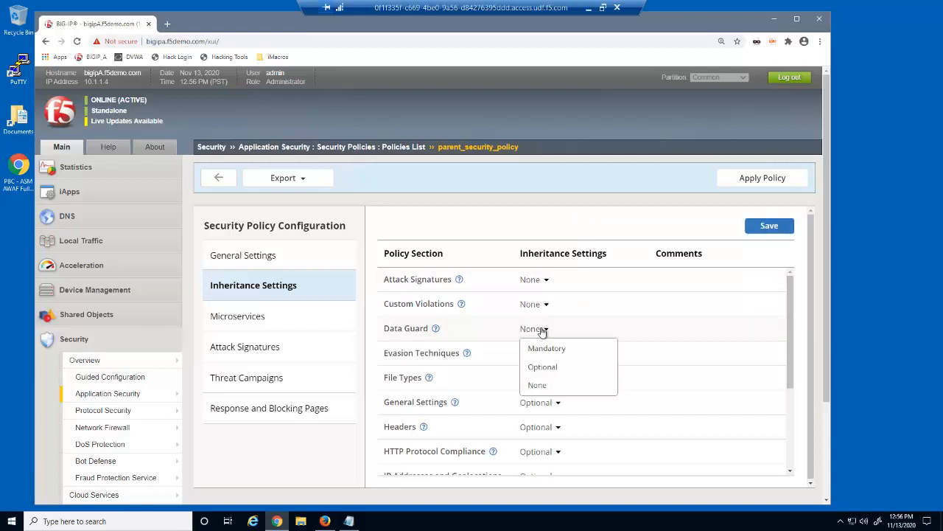
click(557, 368)
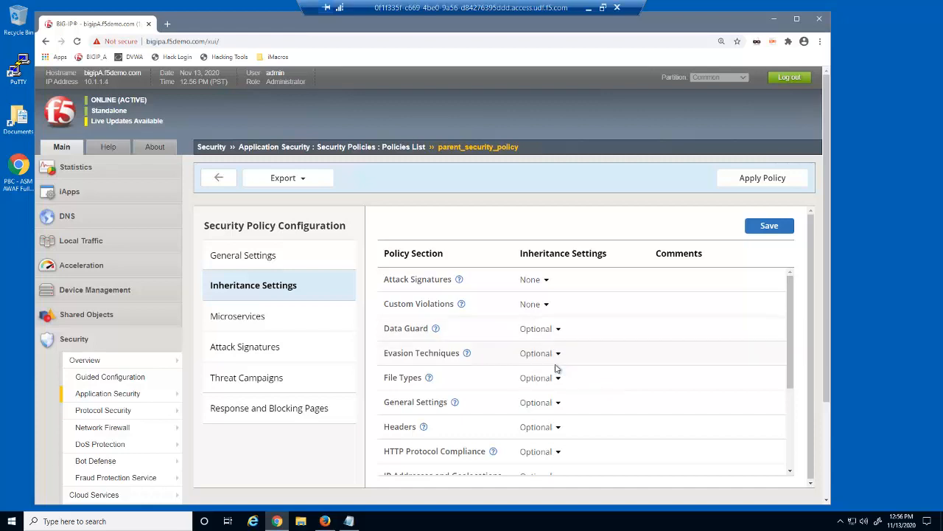
click(553, 355)
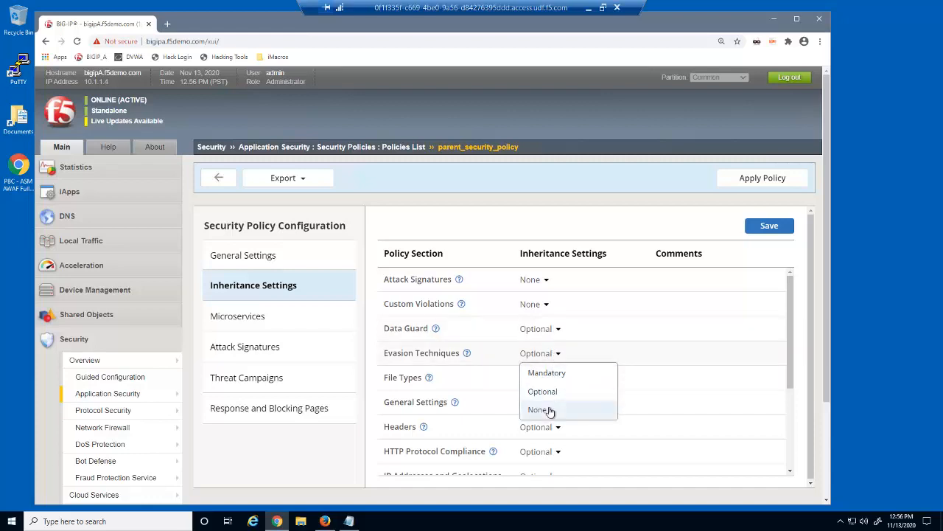
click(549, 410)
click(558, 379)
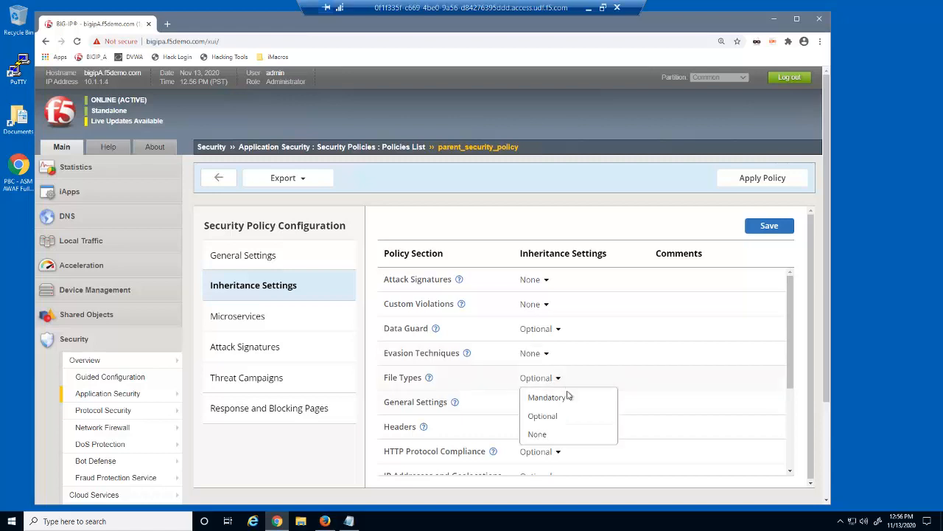
click(566, 396)
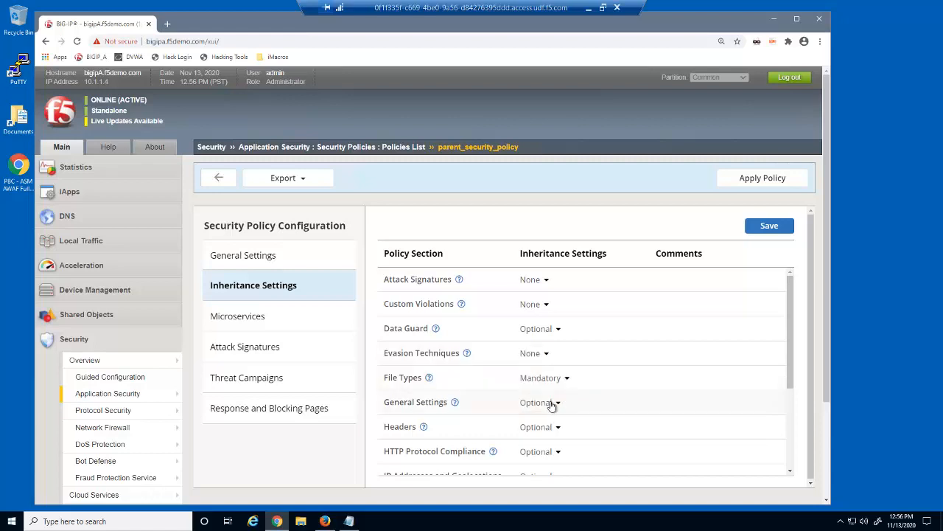
click(553, 404)
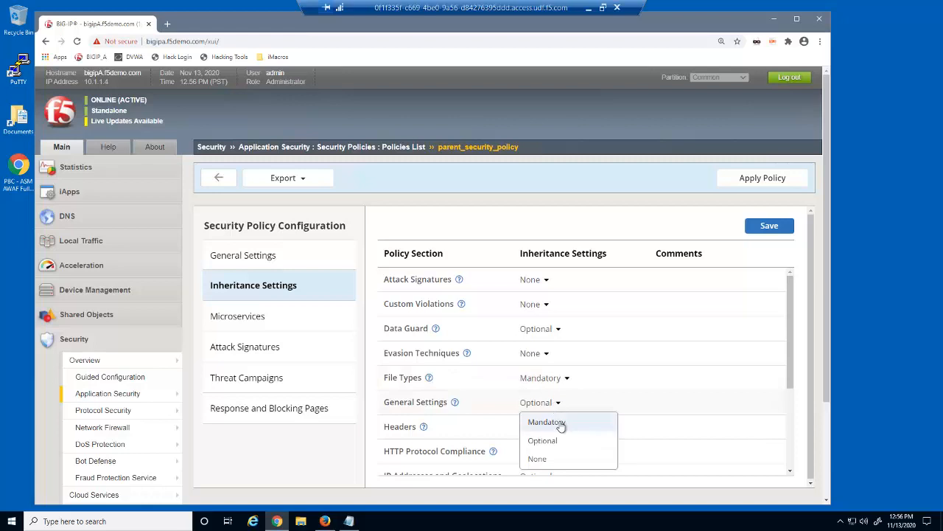
click(561, 424)
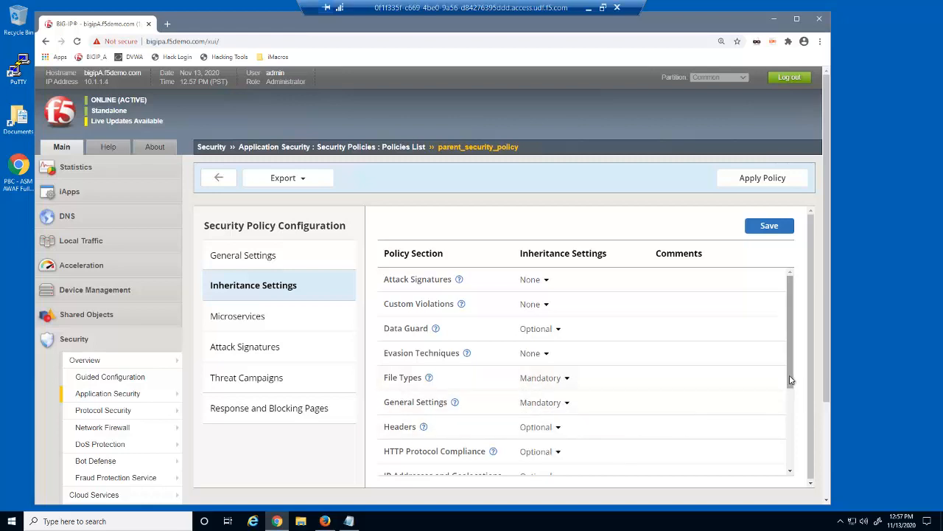
drag(790, 379, 778, 439)
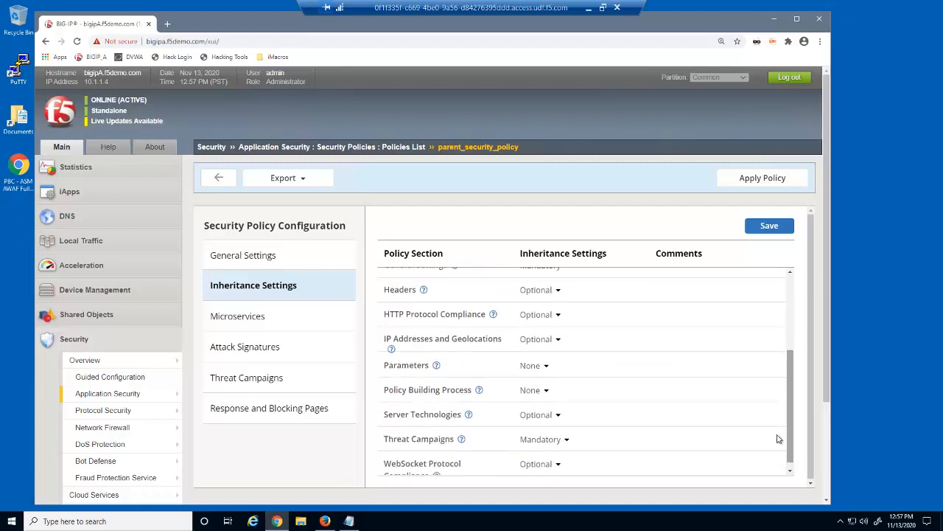
Step: Set Headers, HTTP and WebSocket Protocol Compliance to None; Parameters and Policy Building Process Mandatory
click(557, 291)
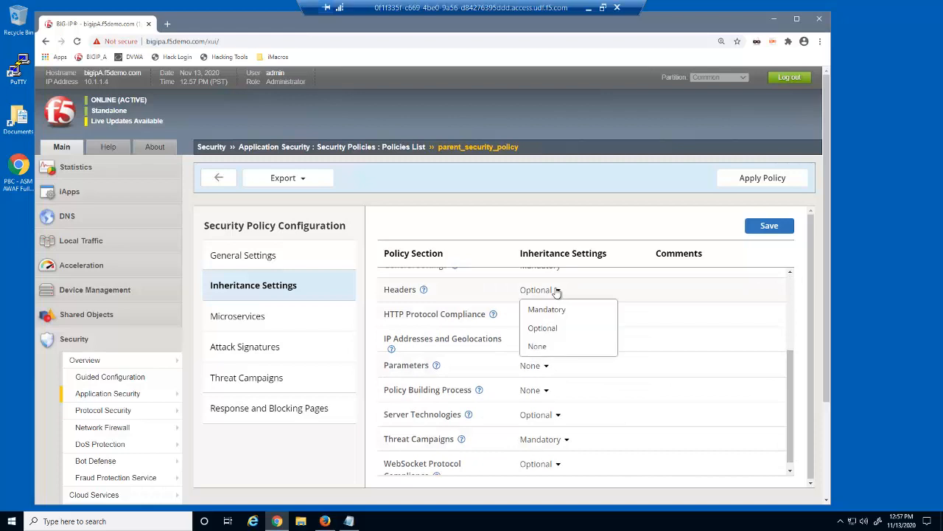
click(570, 346)
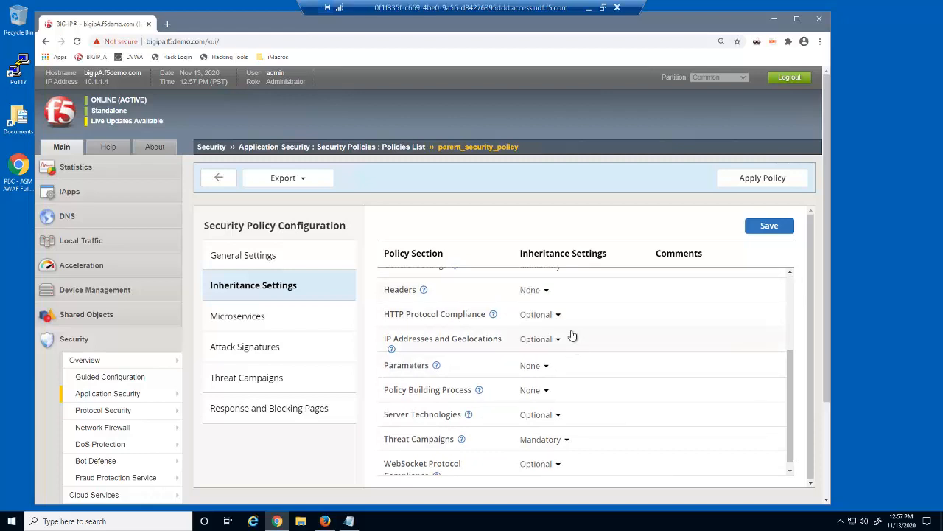
click(557, 315)
click(573, 373)
click(543, 366)
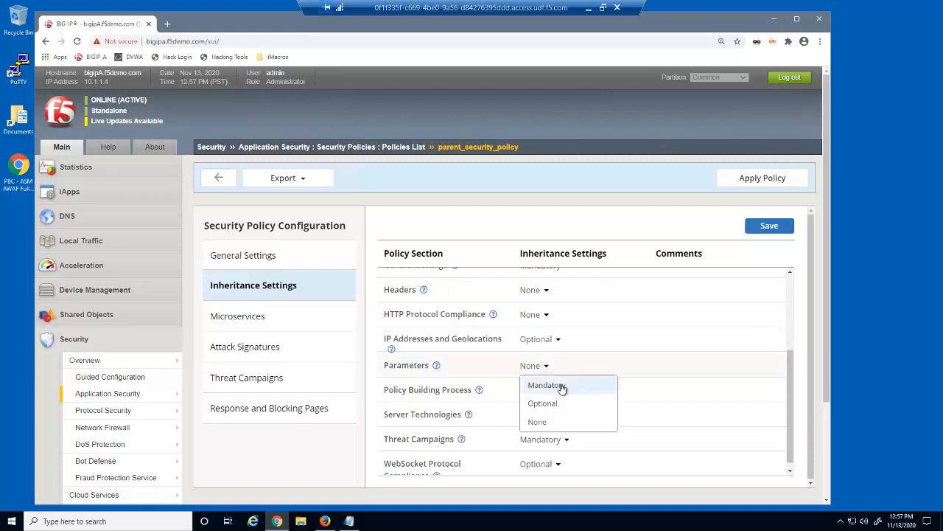
click(563, 386)
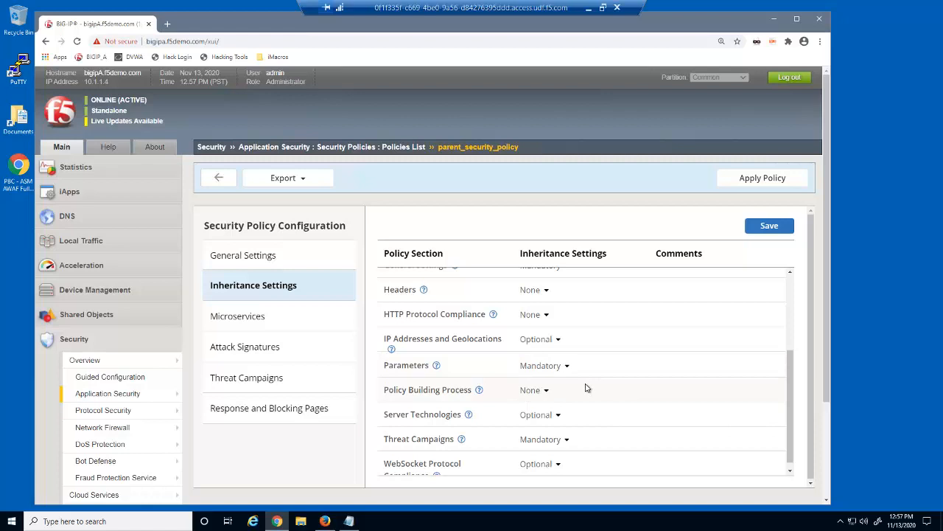
click(543, 390)
click(560, 410)
drag(789, 423, 790, 427)
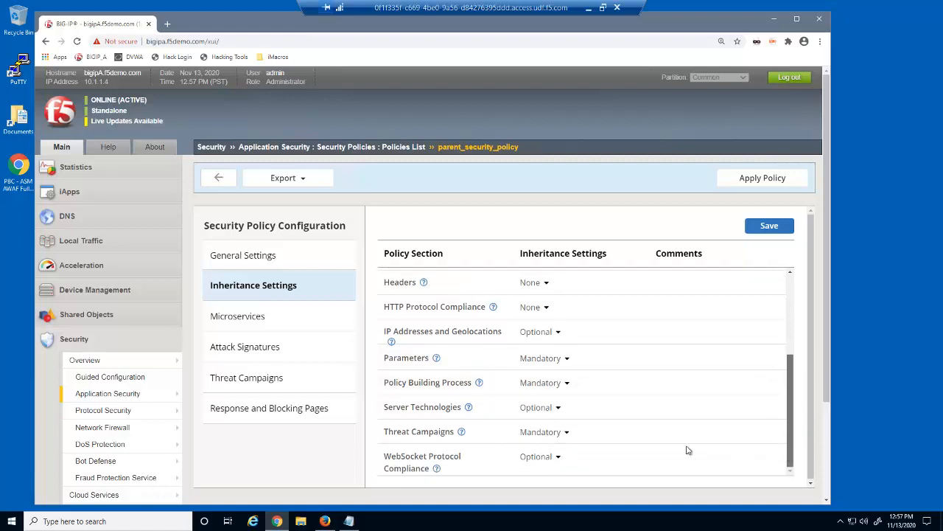
click(545, 463)
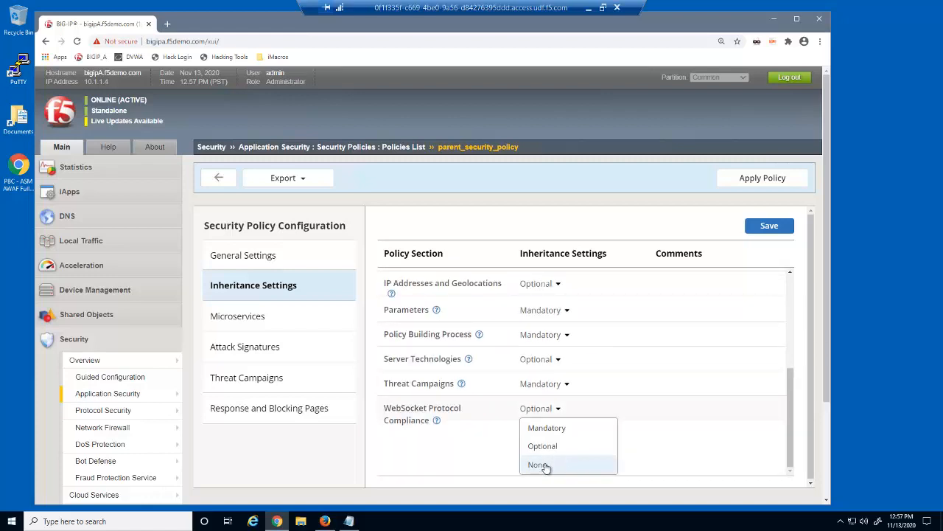
click(546, 465)
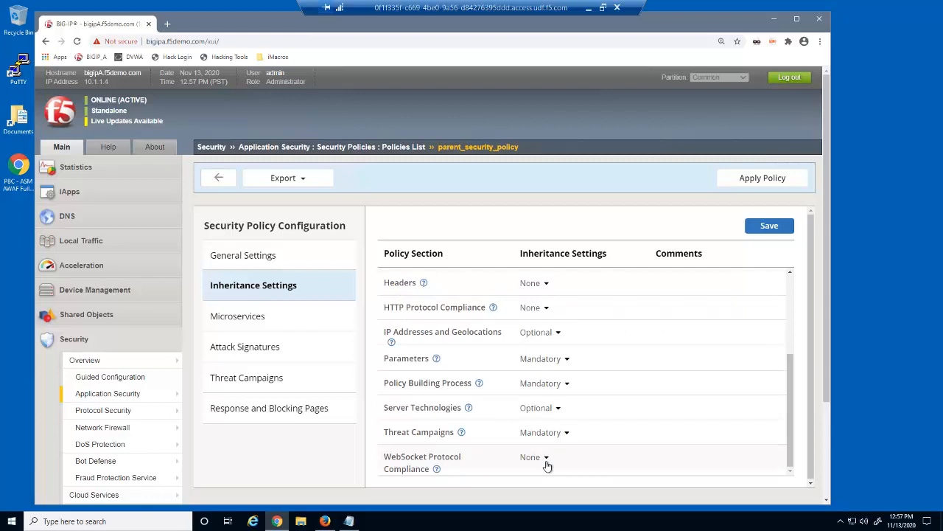
Step: Save and apply the parent policy's inheritance changes, returning to the Policies List
click(769, 226)
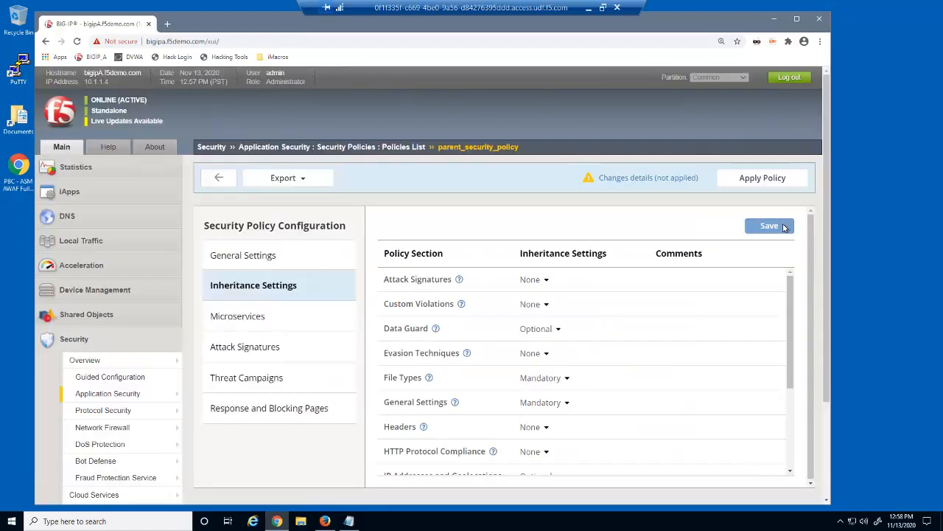
click(790, 182)
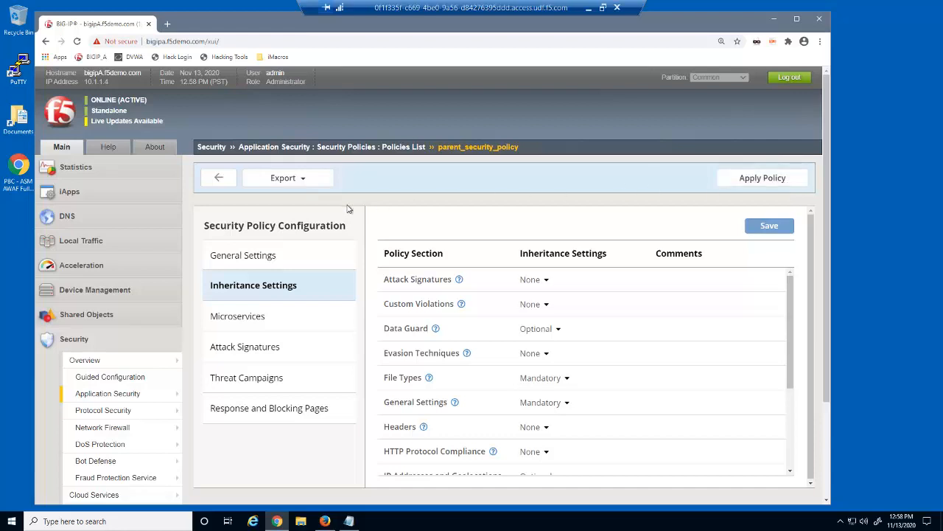
click(219, 179)
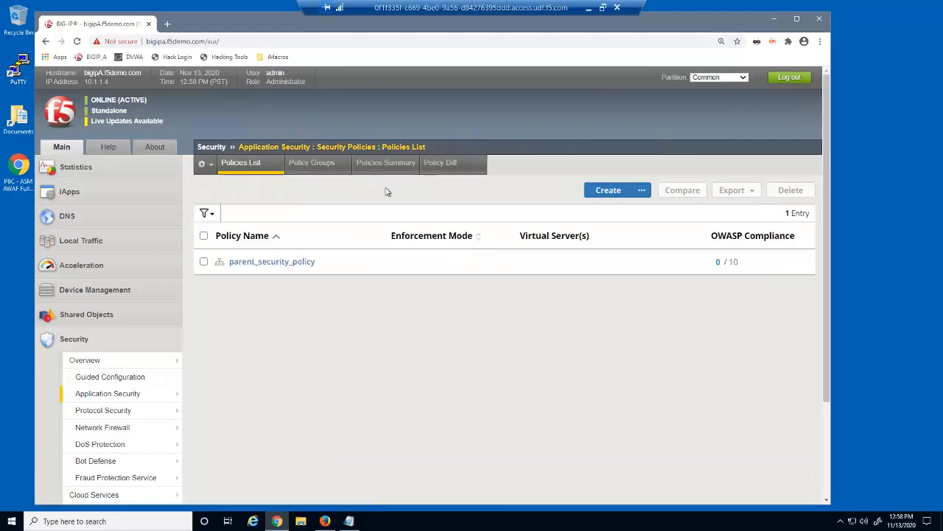
Step: Start a new policy named dvwa_security_policy with parent_security_policy as its parent
click(613, 193)
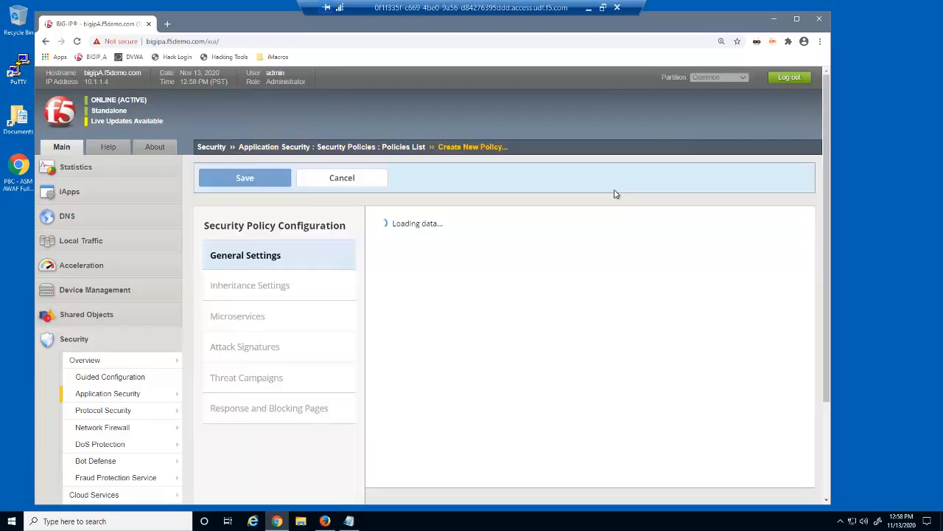
click(568, 253)
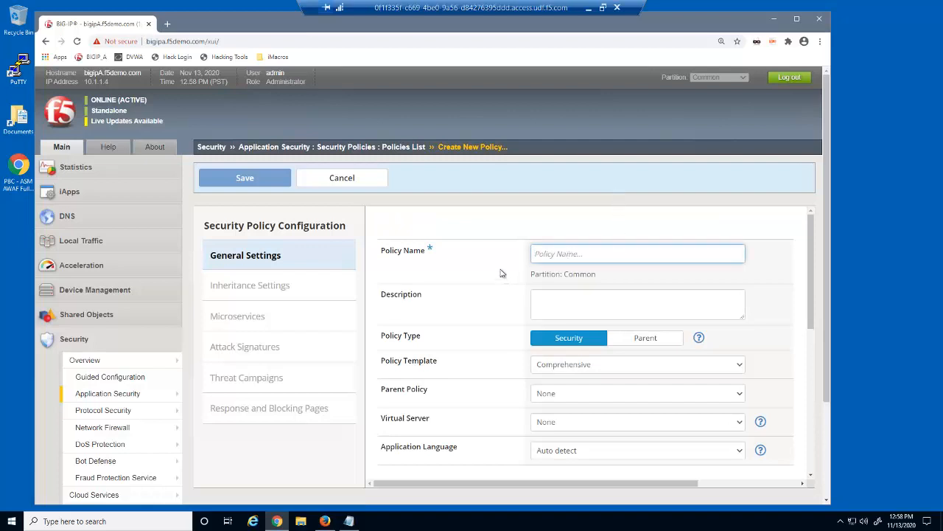
text(dvwa_security_policy)
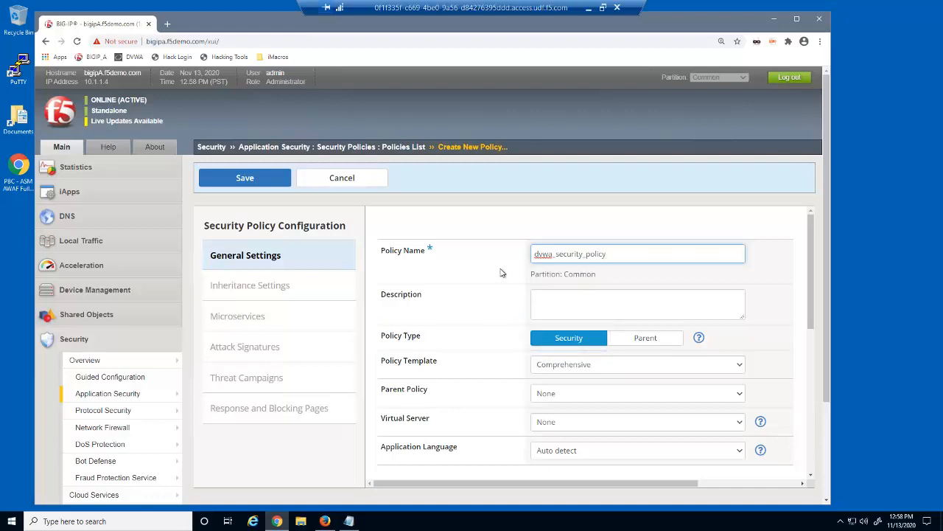
click(732, 395)
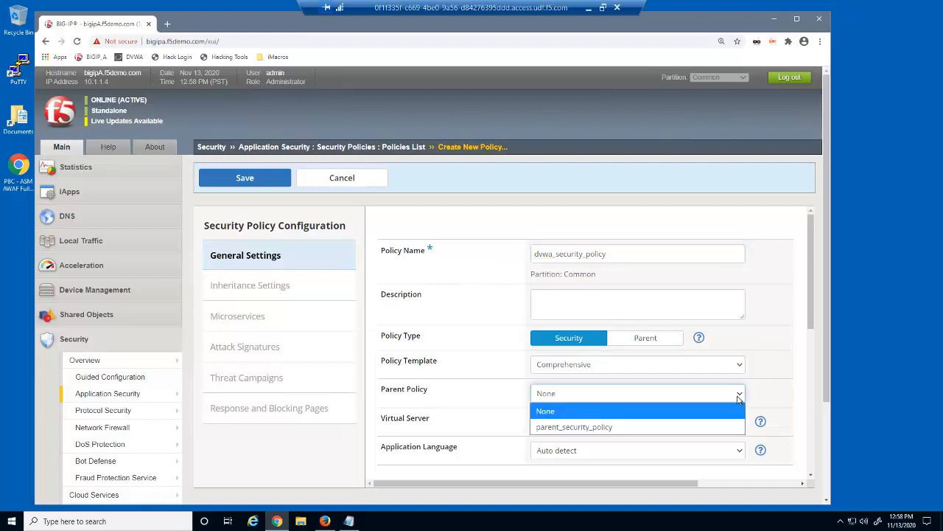
click(725, 427)
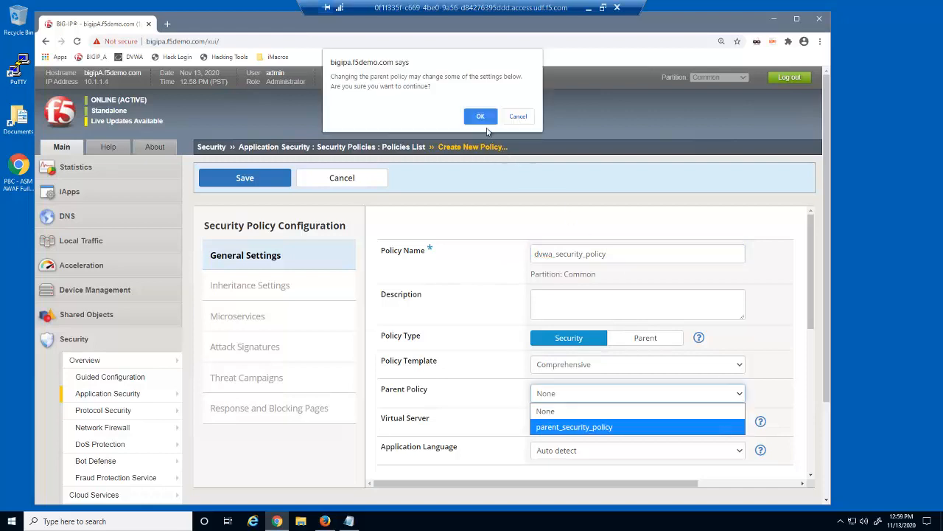
click(481, 118)
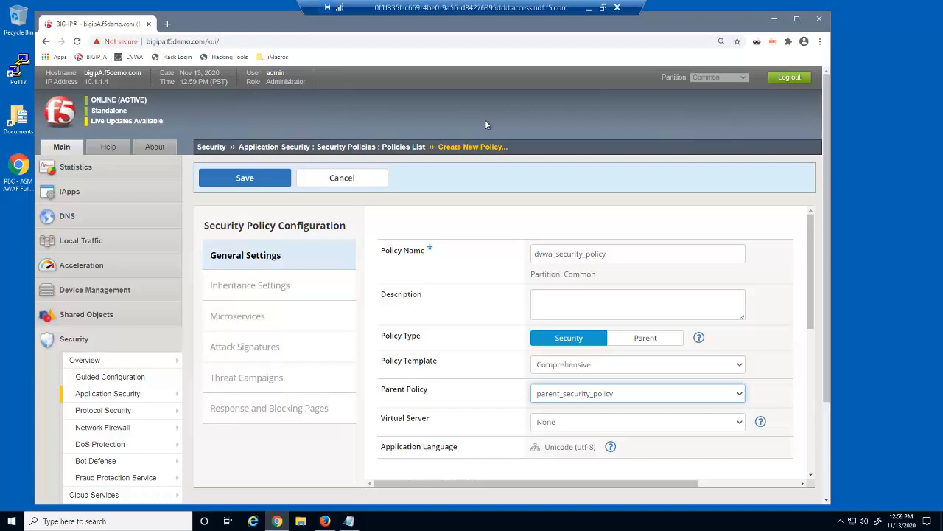
Step: Attach the new policy to virtual server dvwa_virtual and save it
click(741, 423)
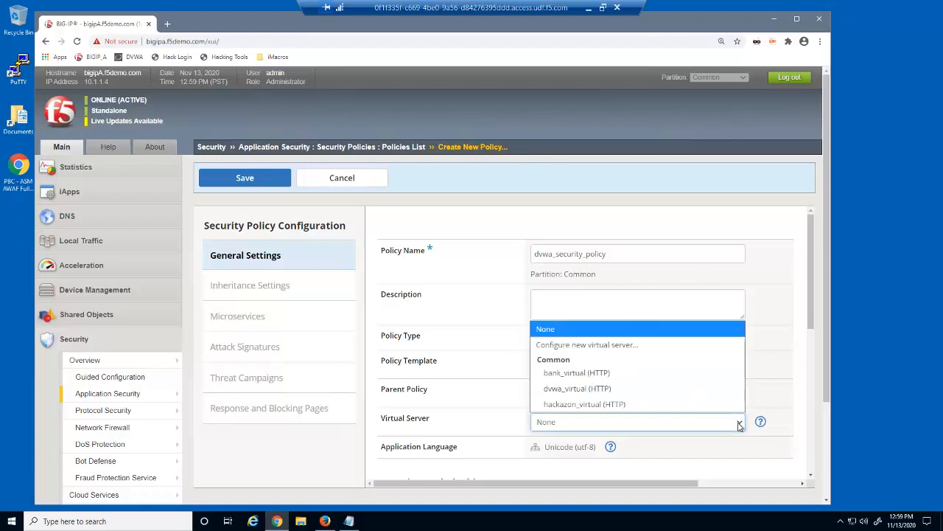
click(681, 389)
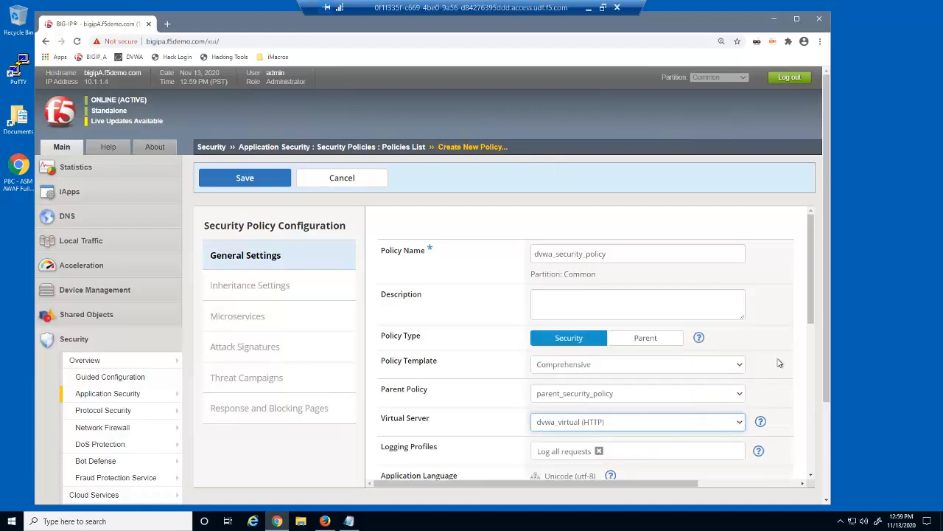
drag(814, 318, 814, 409)
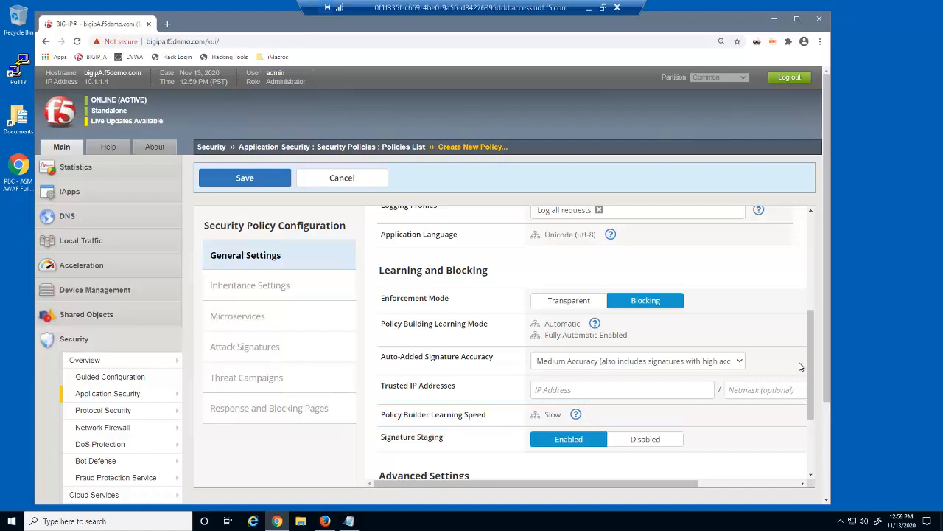
drag(811, 361, 809, 424)
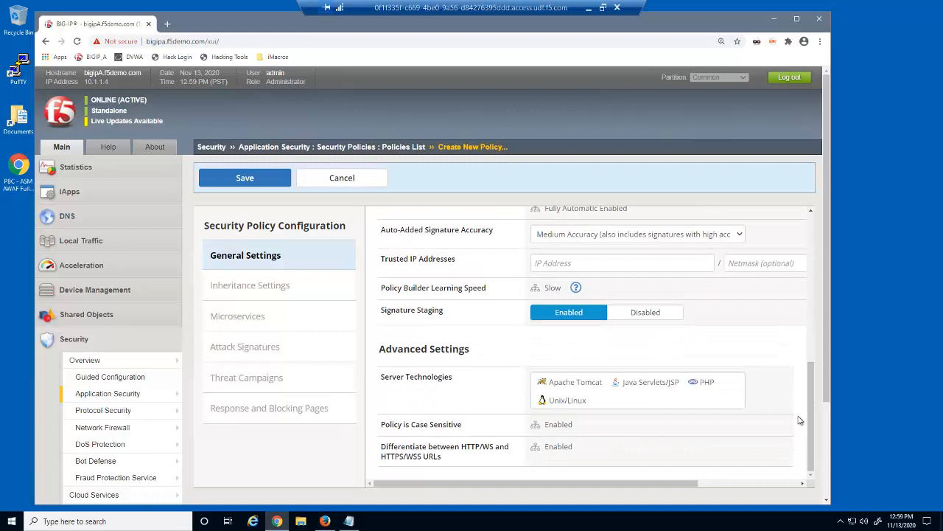
click(286, 187)
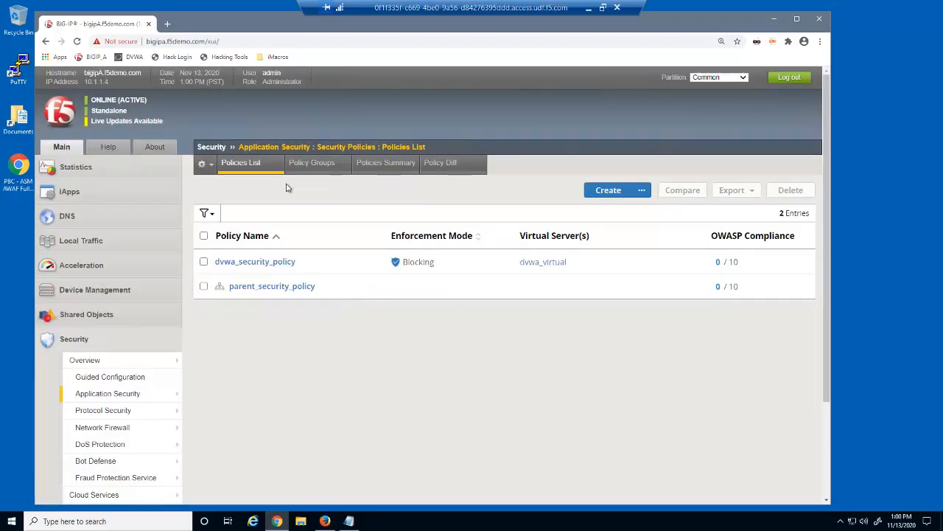
Step: Review dvwa_security_policy's inheritance settings, then return to the Policies List
click(288, 262)
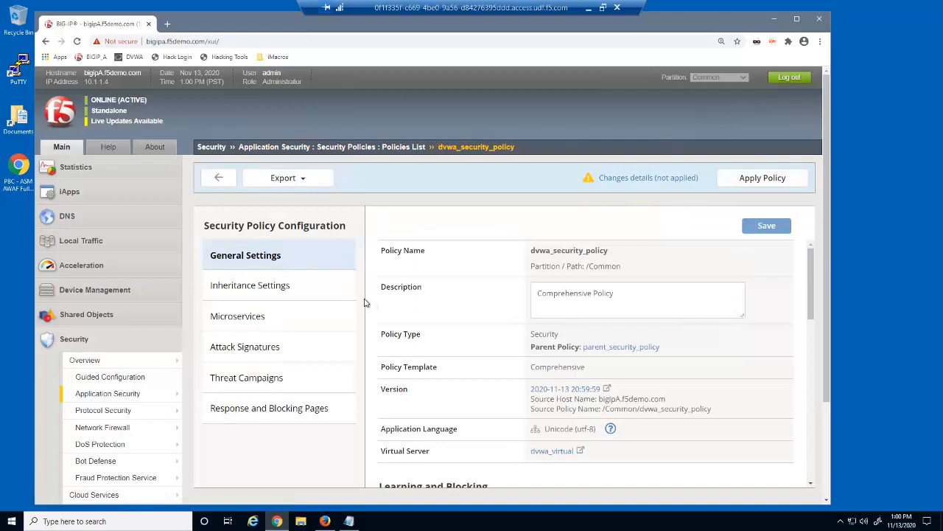
click(308, 288)
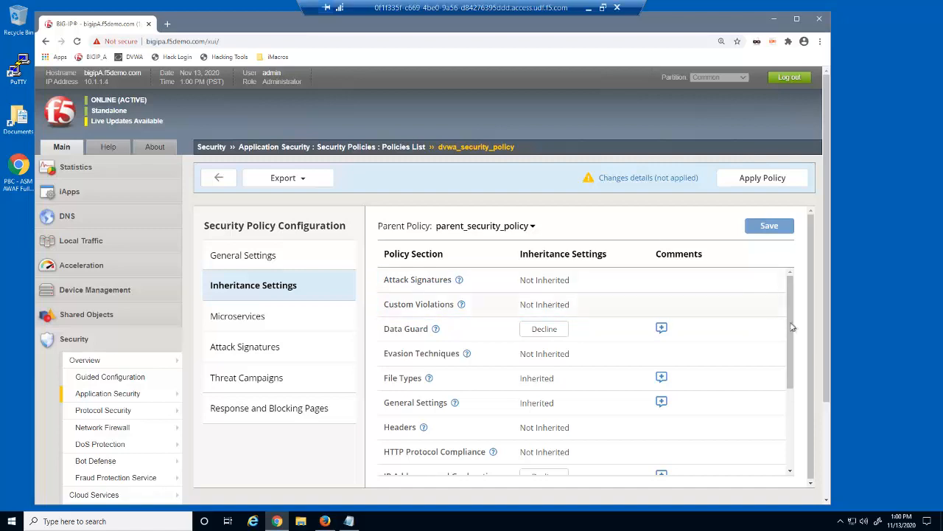
drag(792, 326, 800, 393)
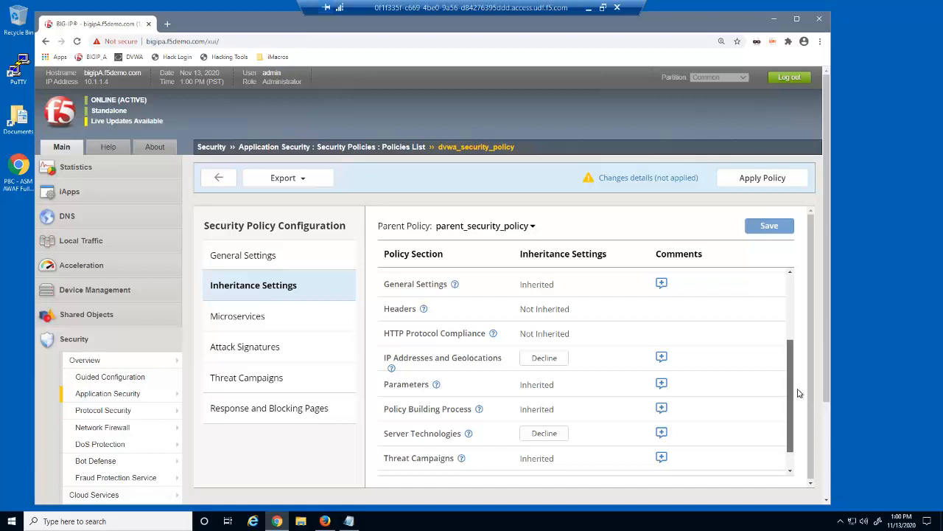
drag(800, 392, 795, 323)
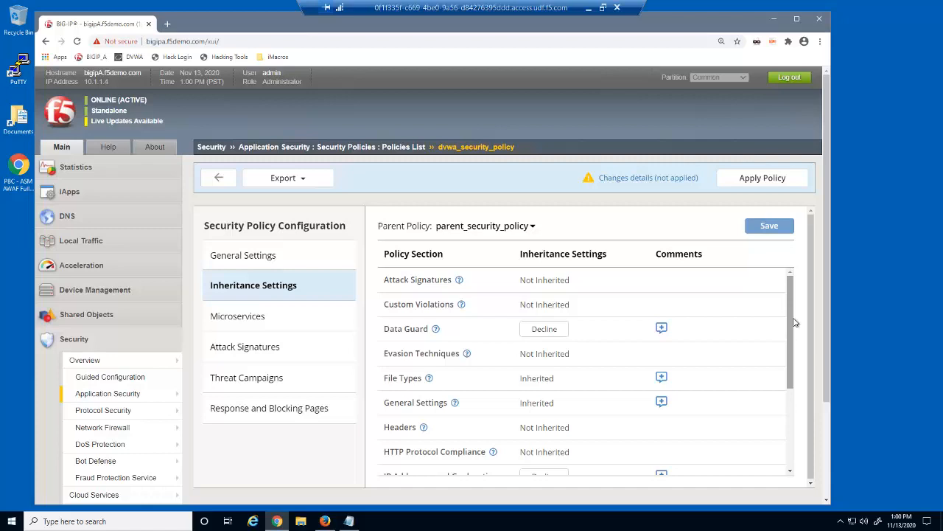
click(218, 178)
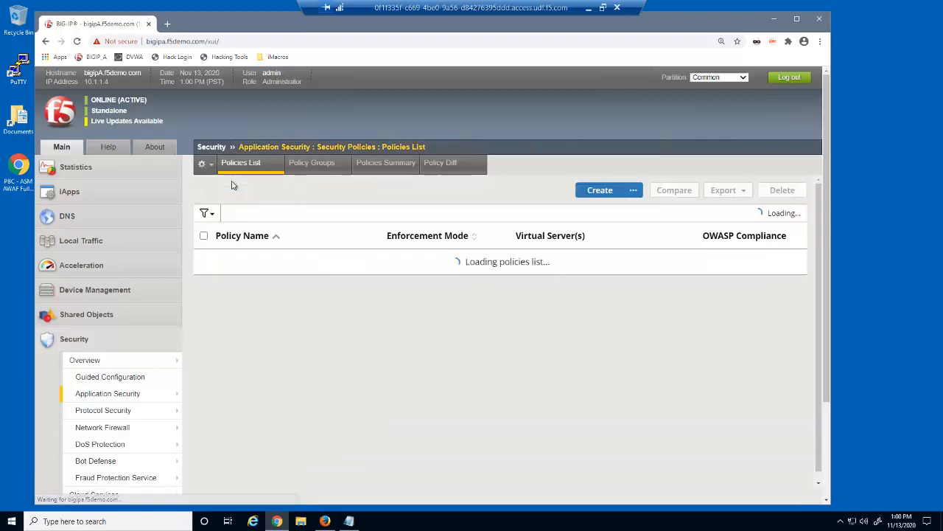
Step: Save a new policy hackazon_security_policy, parented to parent_security_policy, on hackazon_virtual
click(609, 190)
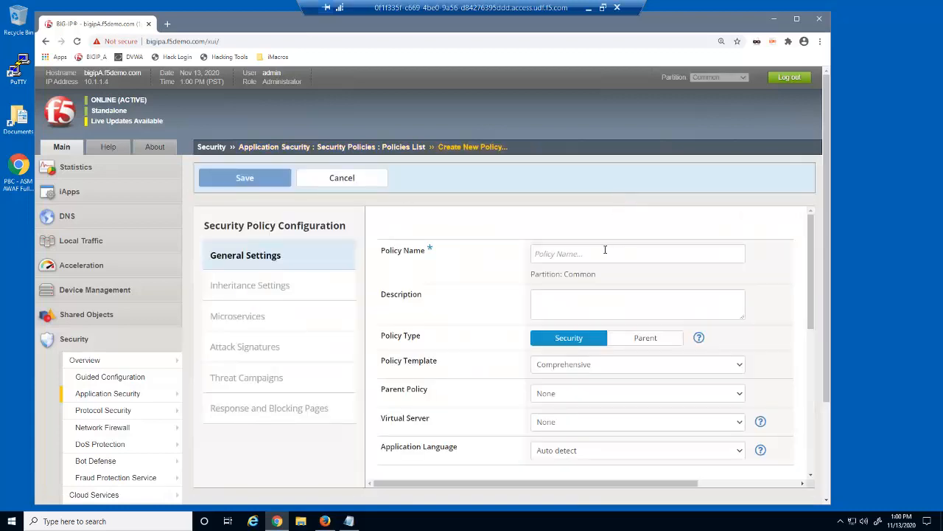
text(hackazon)
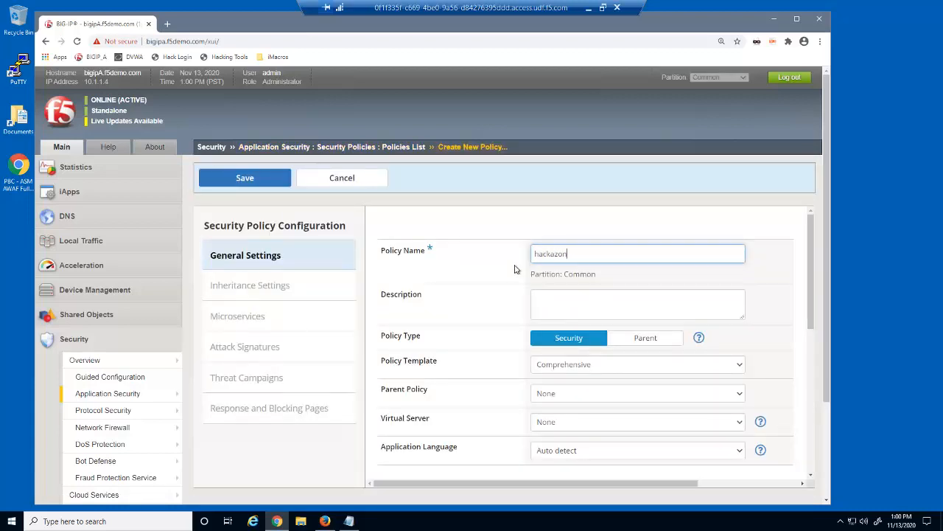
text(_security_policy)
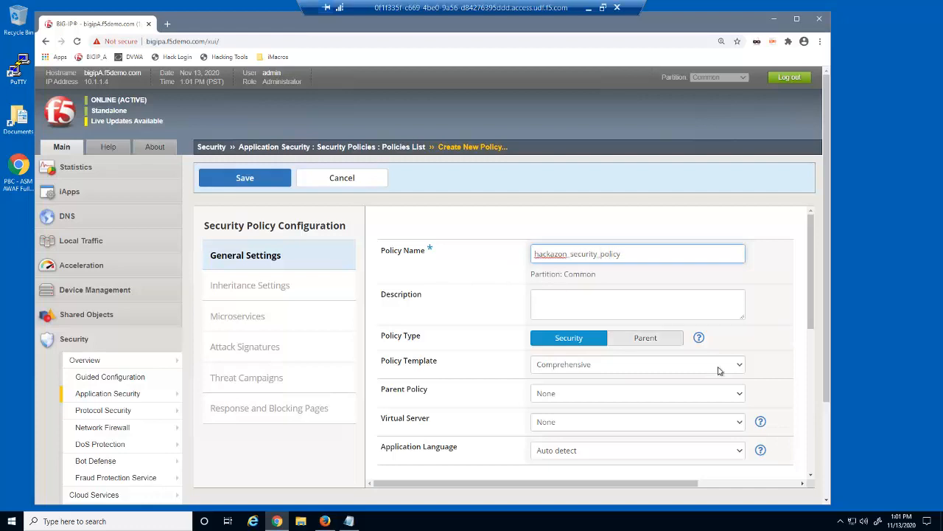
click(739, 393)
click(714, 427)
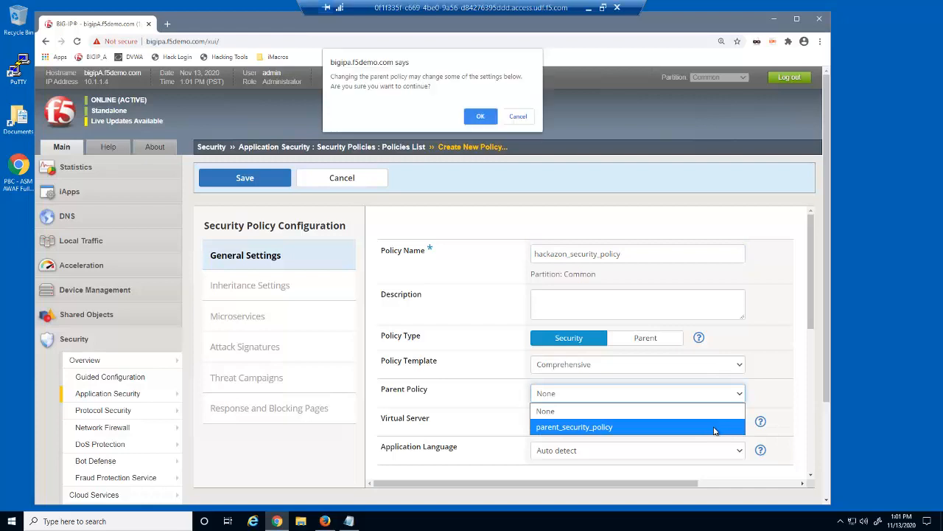
click(486, 118)
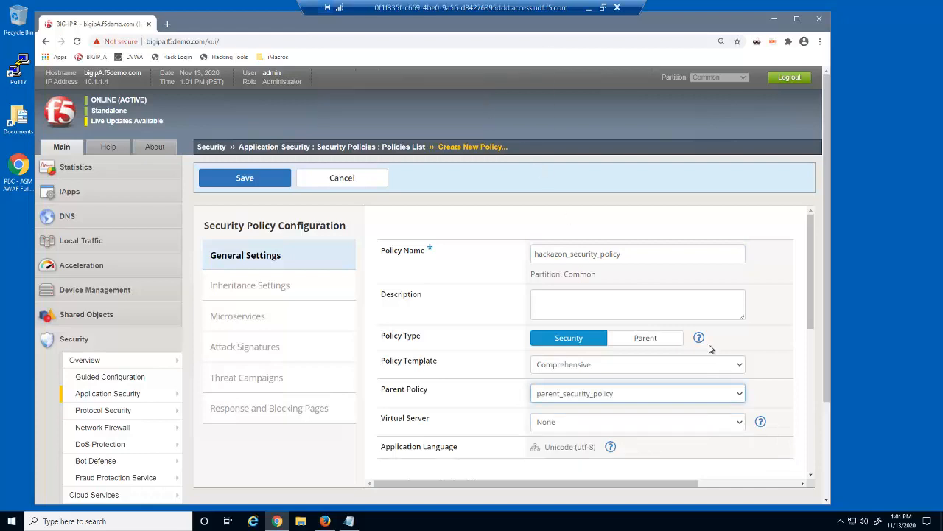
click(740, 423)
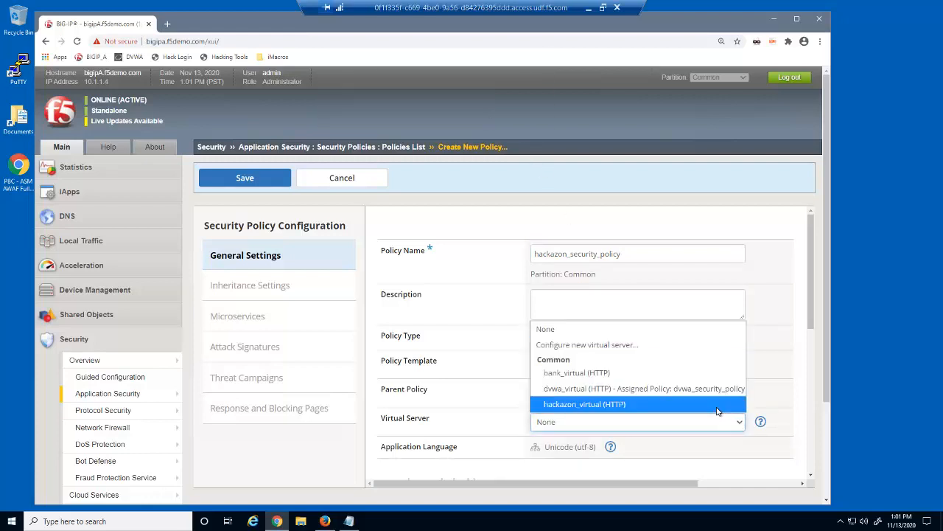
click(718, 405)
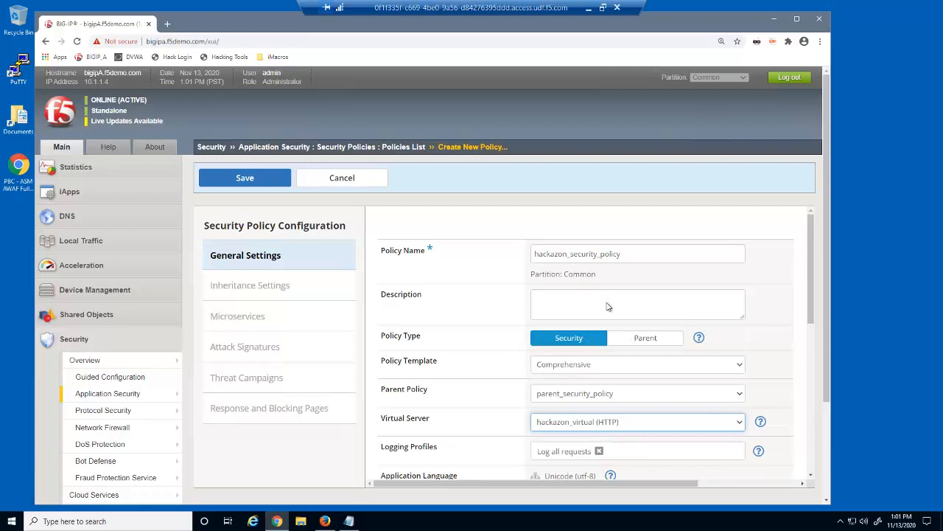
click(286, 186)
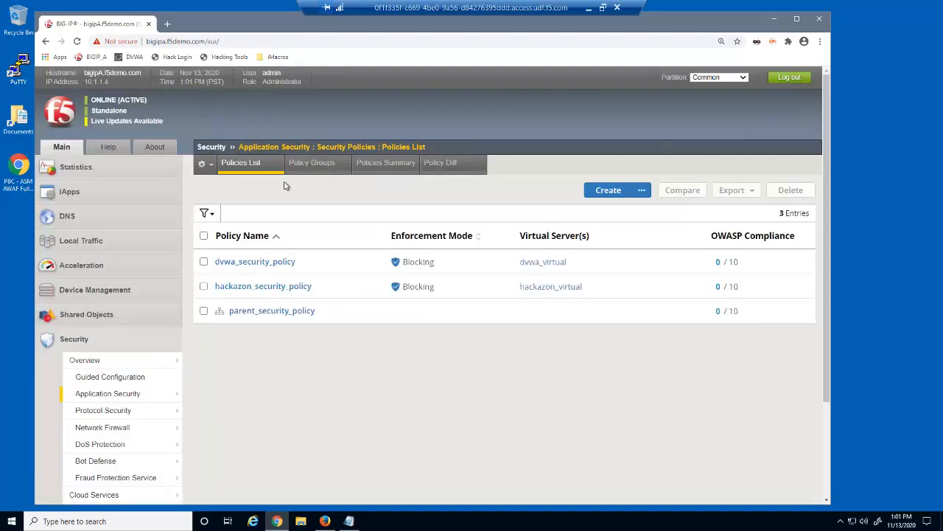
Step: Make hackazon_security_policy decline Data Guard, IP Addresses and Geolocations, and Server Technologies, then open parent_security_policy
click(302, 288)
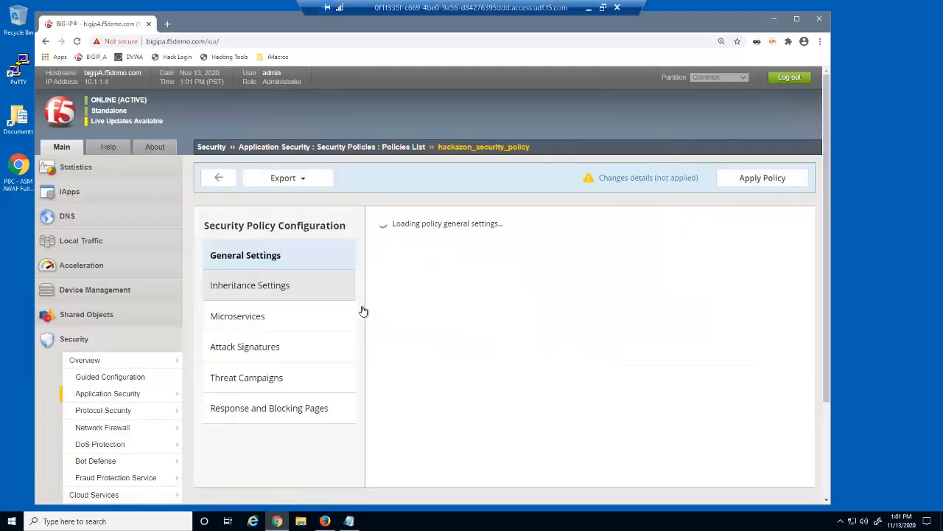
click(298, 287)
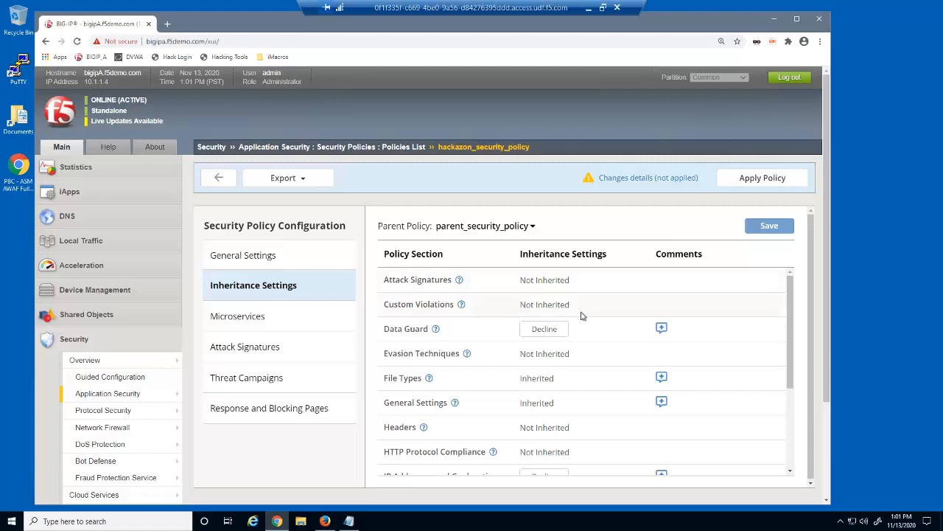
click(560, 329)
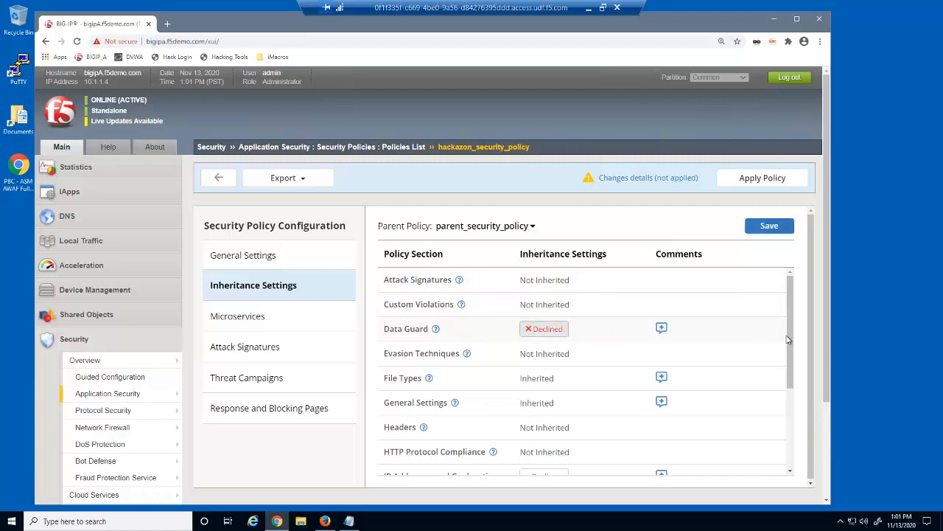
drag(789, 339, 791, 411)
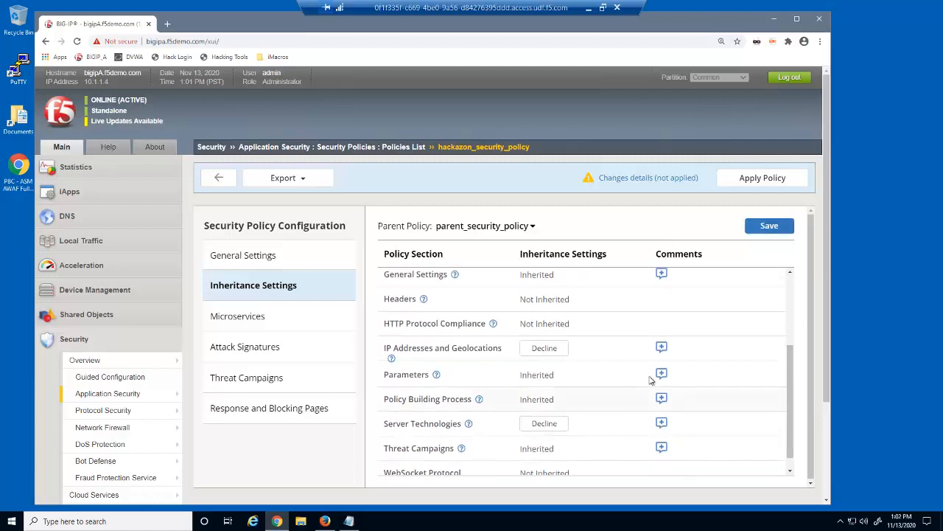
click(558, 355)
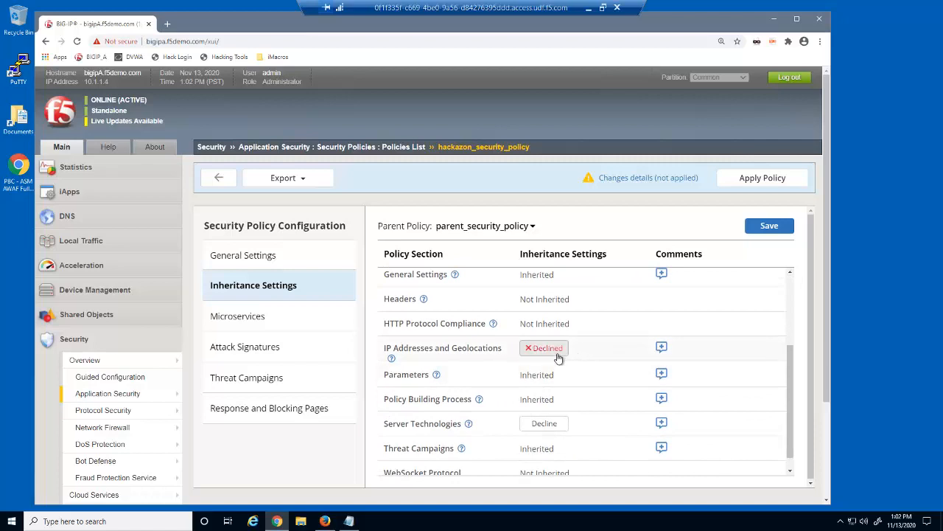
click(561, 425)
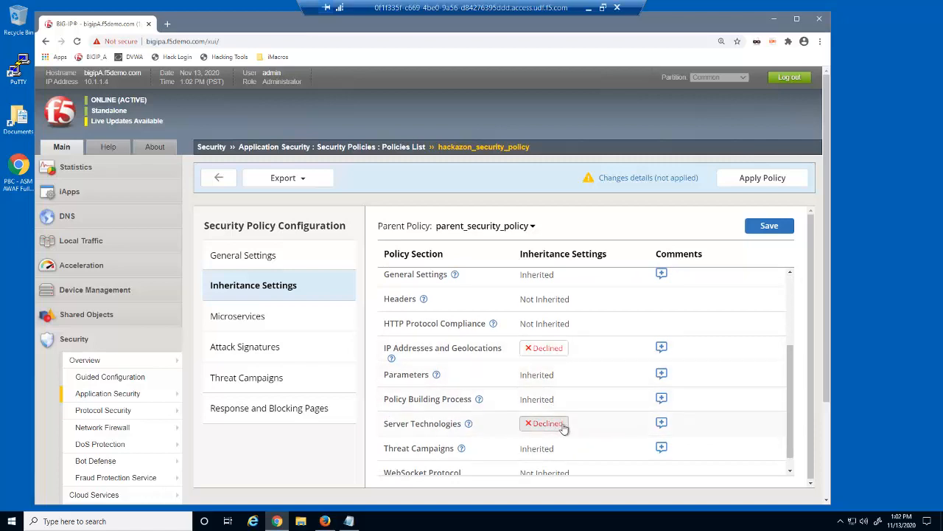
click(781, 232)
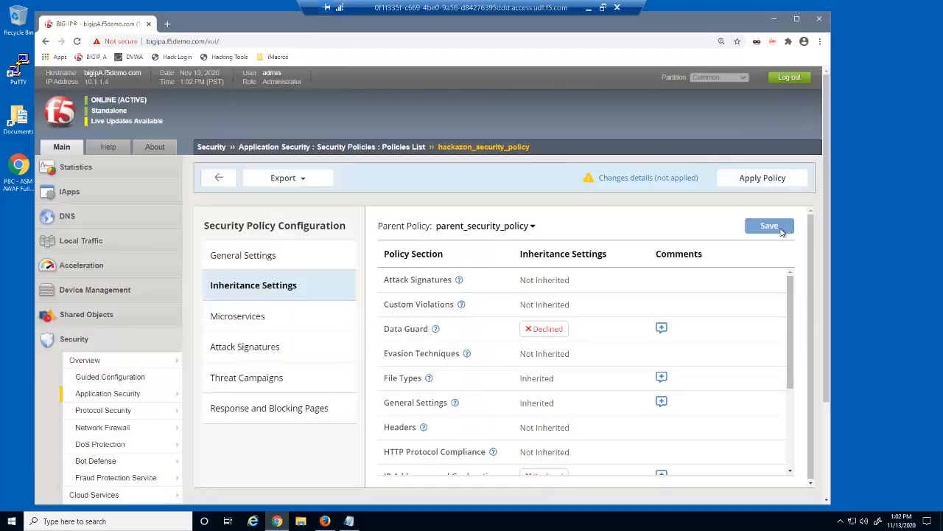
click(231, 183)
click(287, 311)
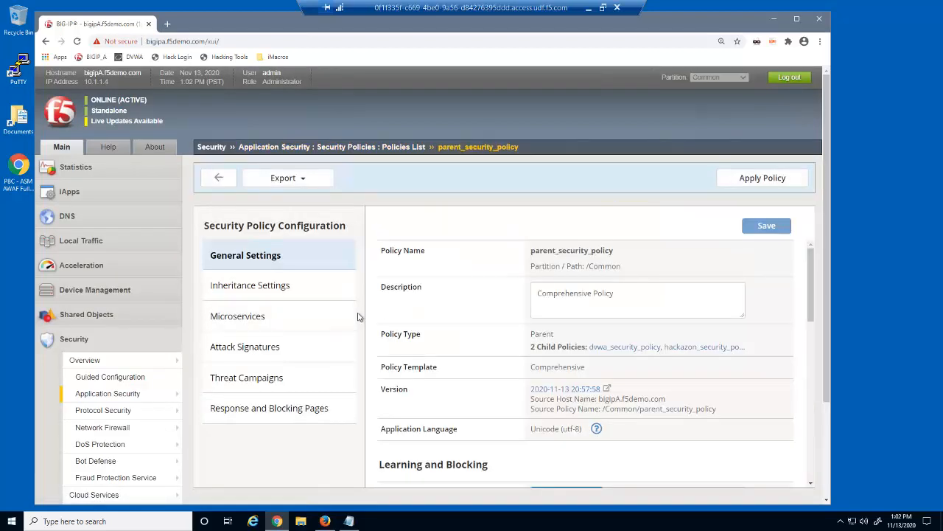
Step: Expand the parent's Data Guard and IP Addresses and Geolocations inheritance rows to compare child responses
click(295, 285)
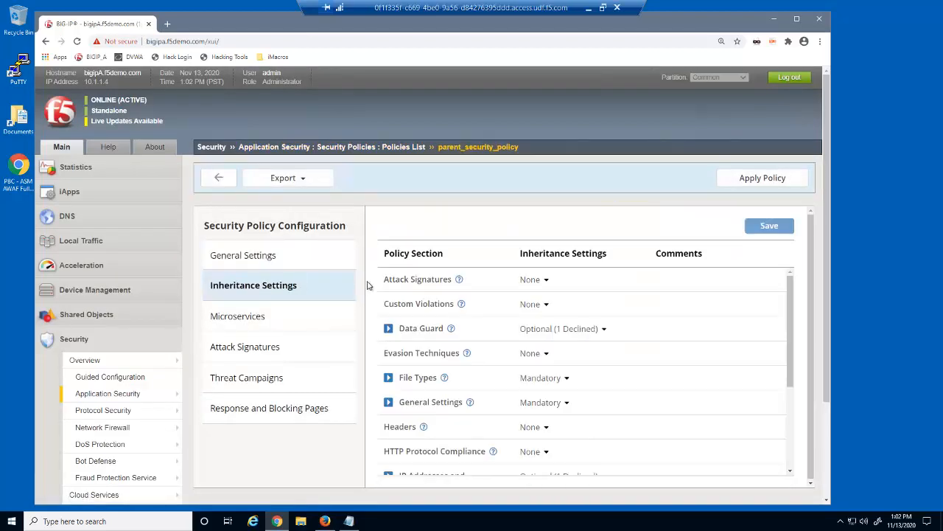
click(389, 329)
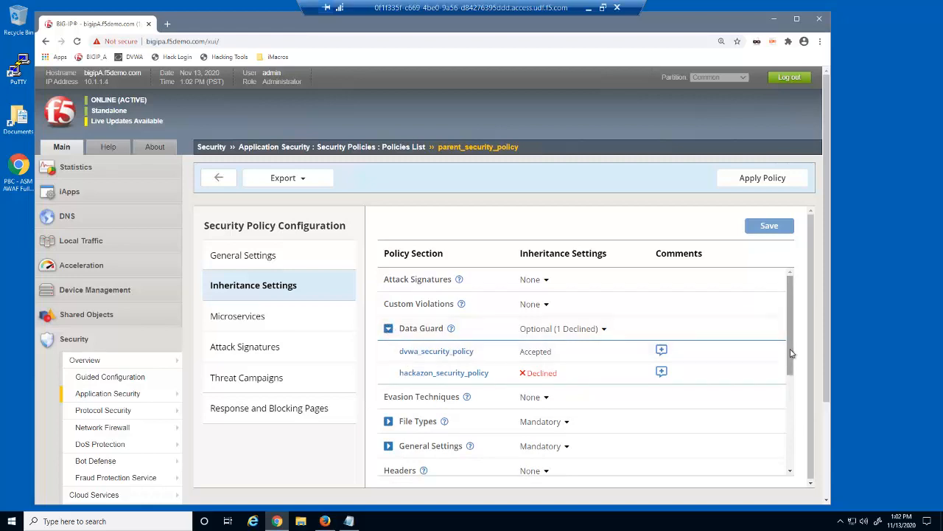
drag(792, 361, 797, 426)
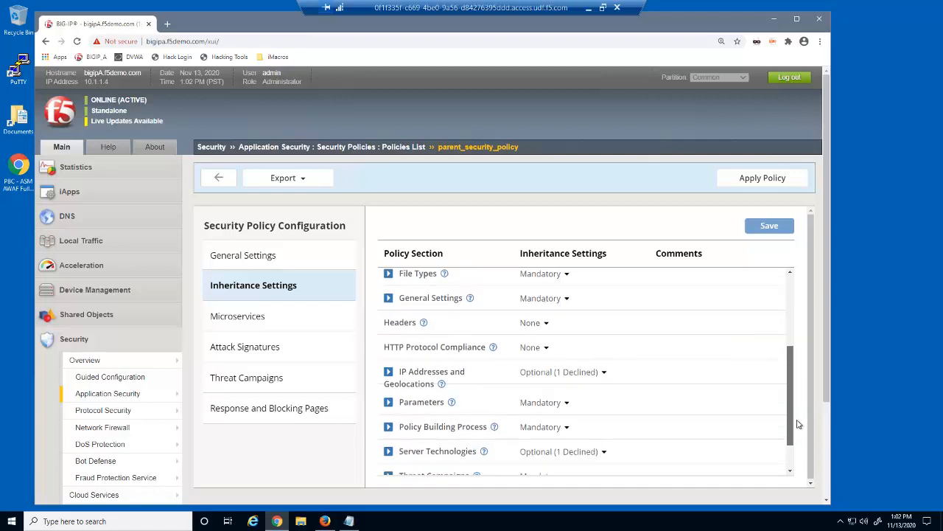
click(388, 371)
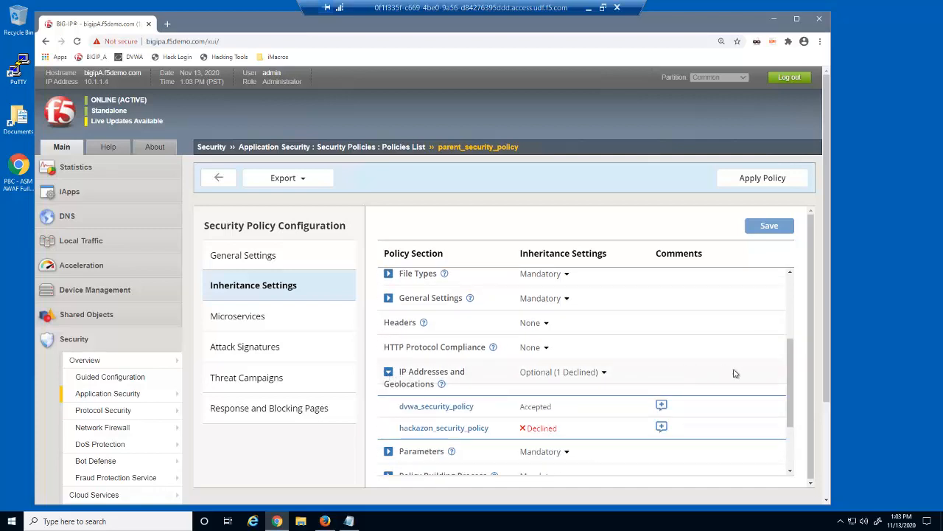
Step: Set parent_security_policy's Attack Signatures inheritance to Mandatory and save
drag(787, 385, 798, 305)
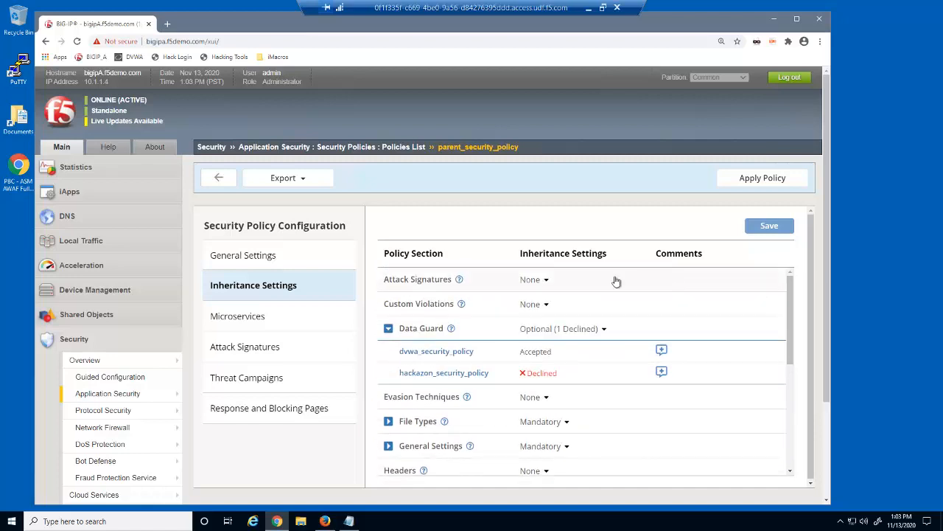
click(545, 282)
click(550, 300)
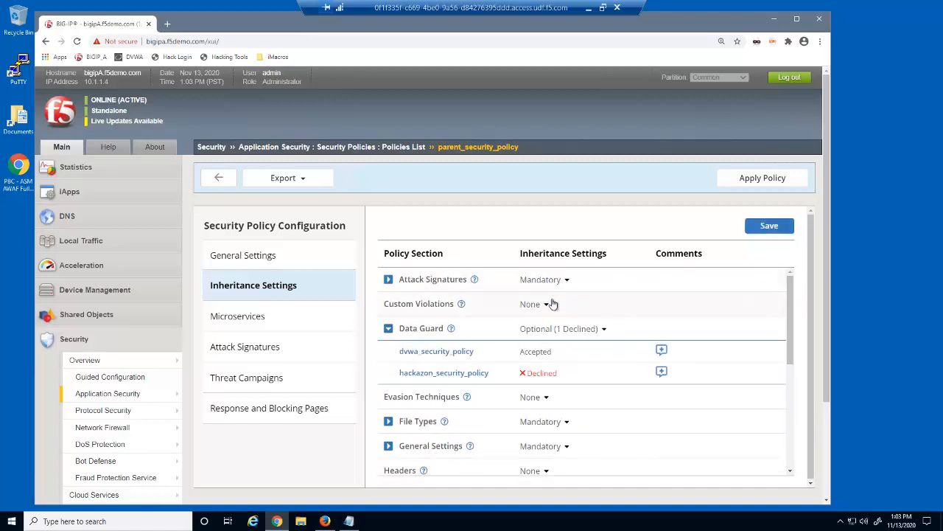
click(760, 228)
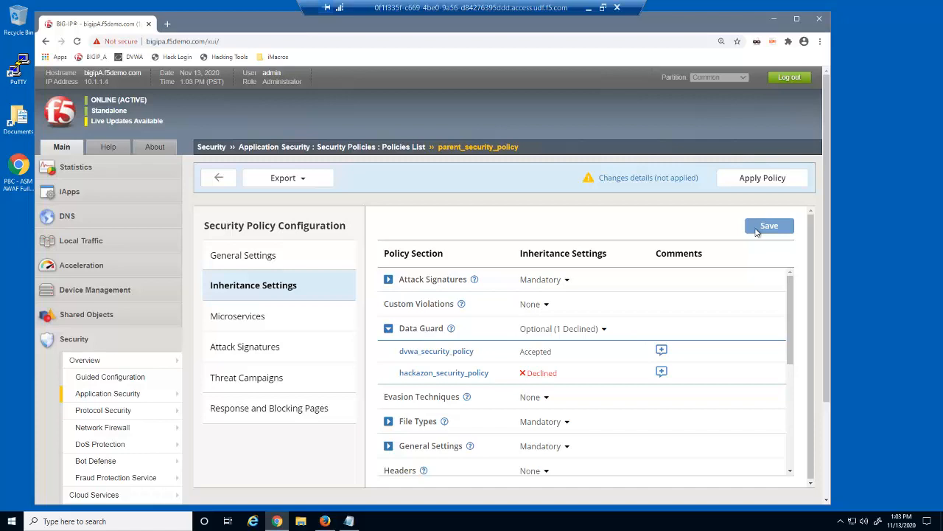
click(265, 257)
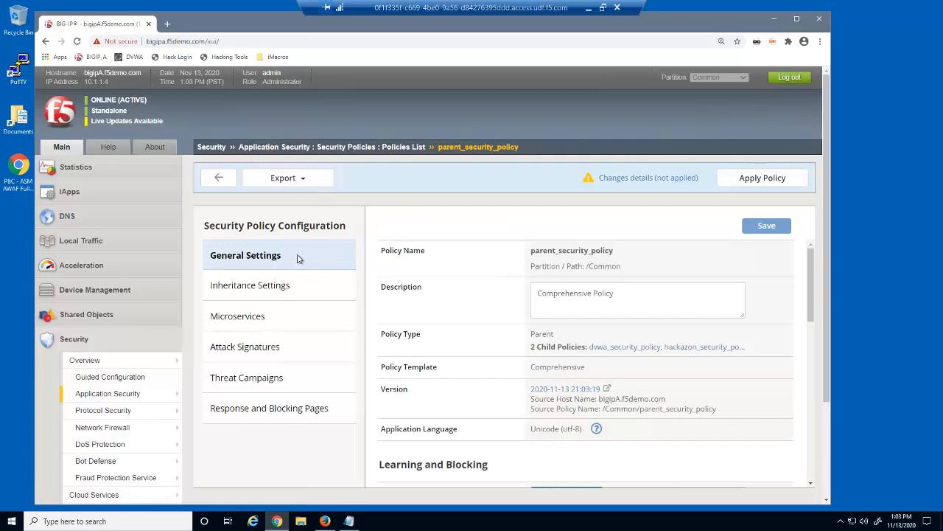
Step: Enable Trust XFF Header on parent_security_policy, save, and return to the Policies List
drag(811, 303, 817, 483)
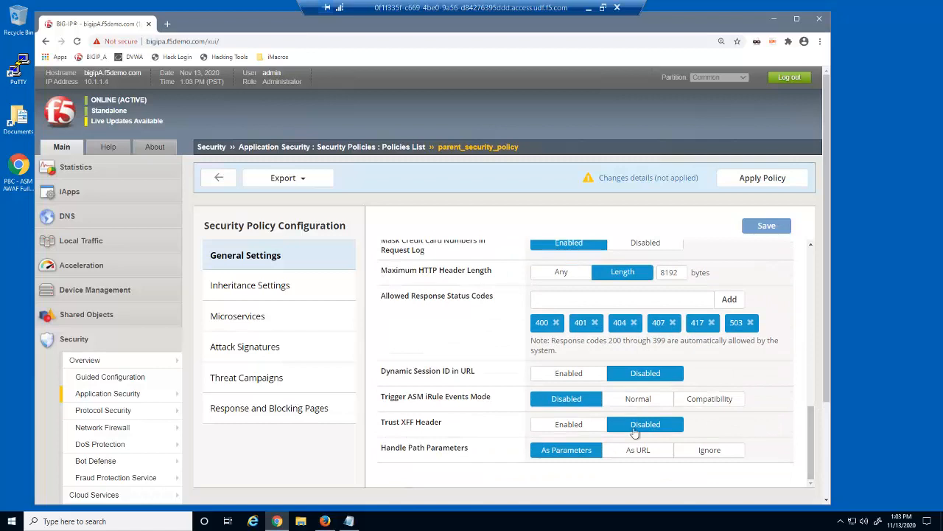
click(580, 426)
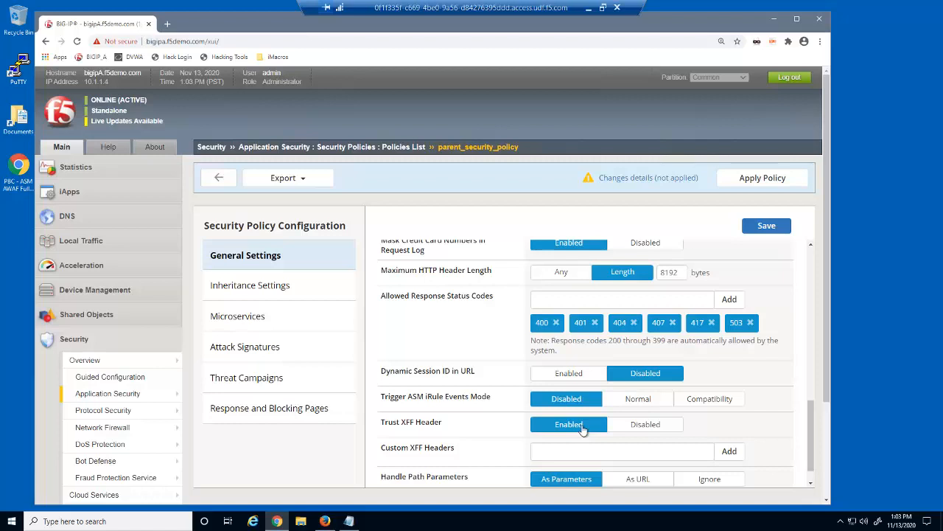
click(773, 228)
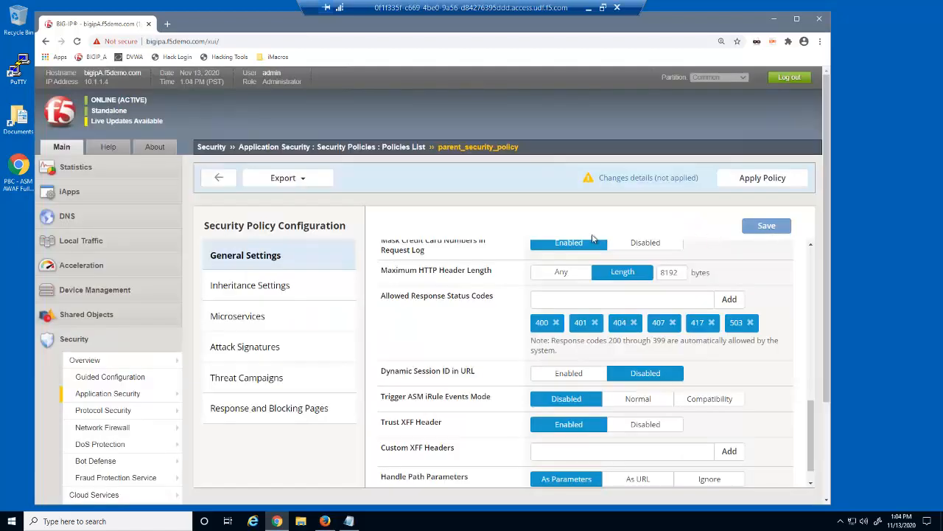
click(224, 181)
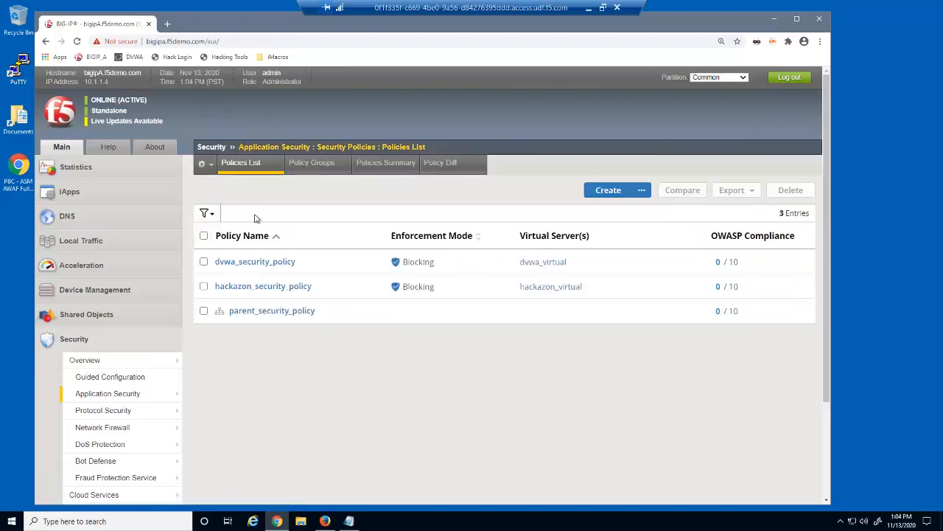
Step: Add Apache Struts as a server technology of dvwa_security_policy, save, and go back
click(264, 263)
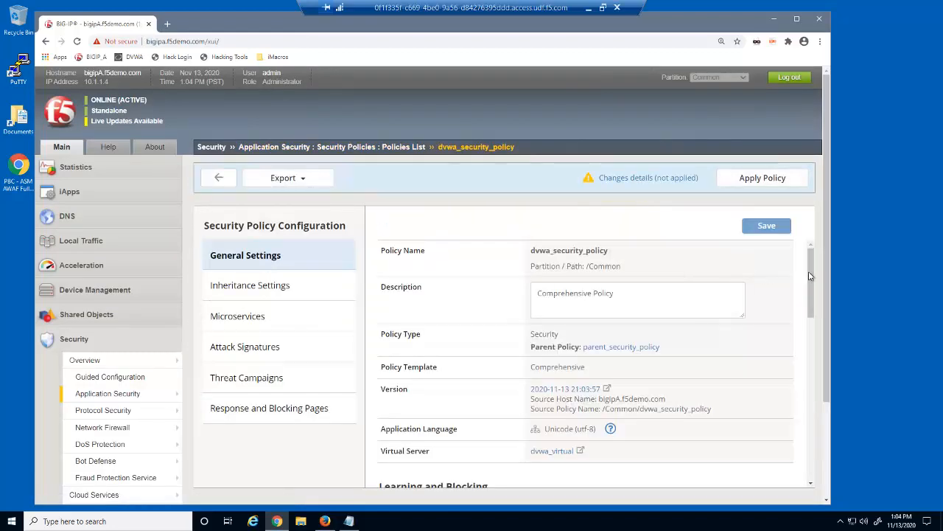
drag(812, 276, 811, 477)
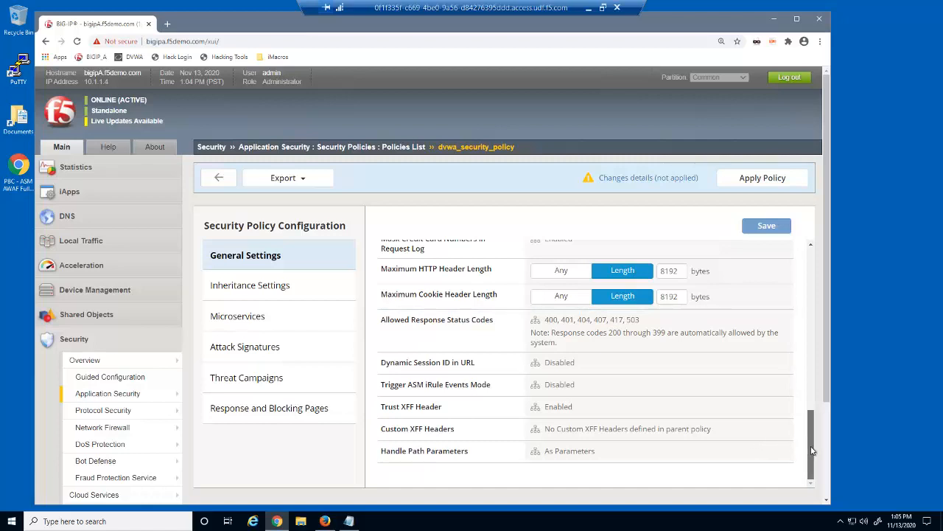
drag(808, 451, 826, 403)
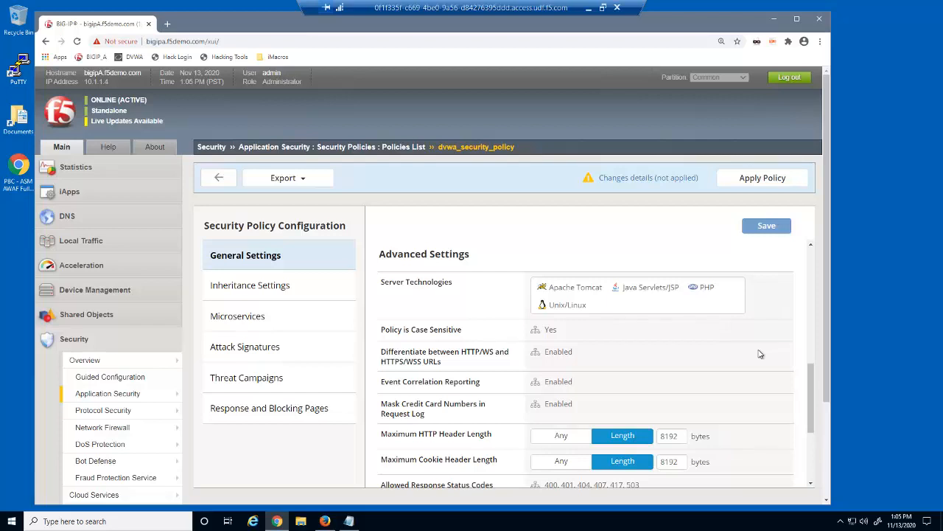
click(629, 307)
text(apach)
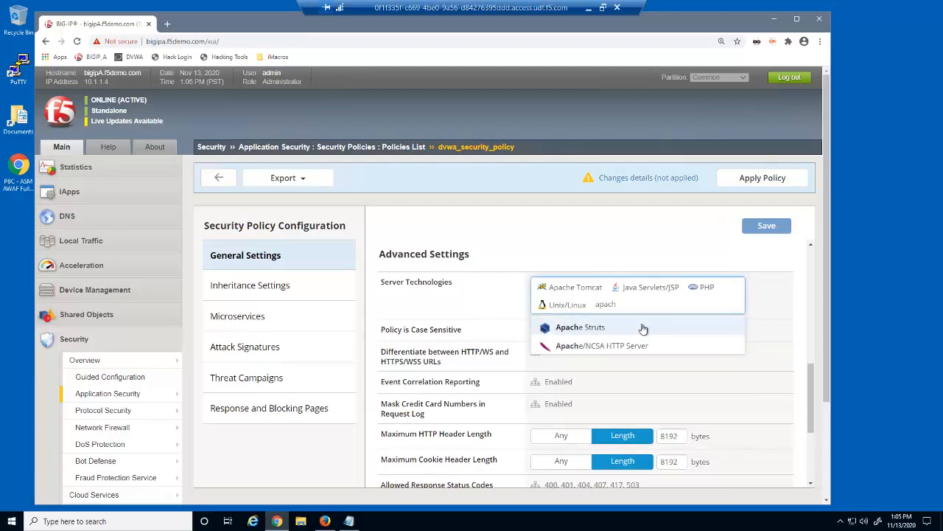
click(598, 331)
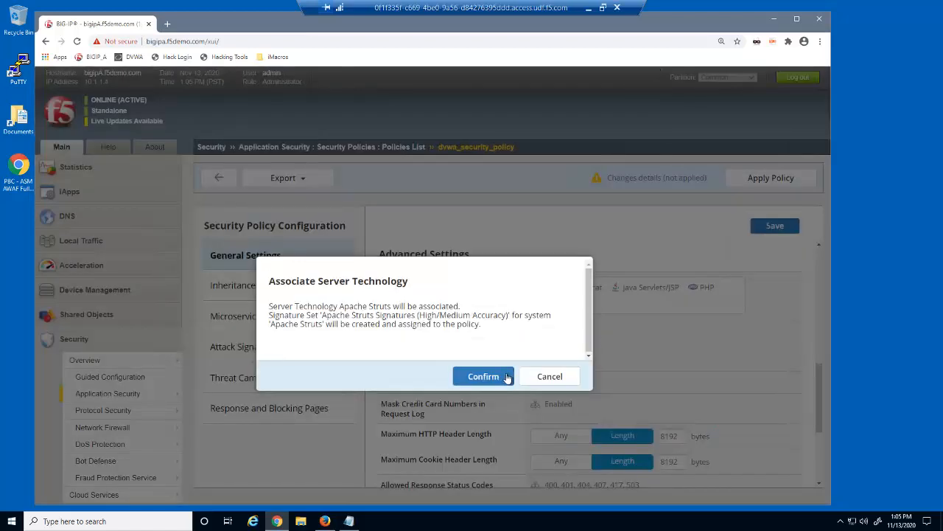
click(507, 378)
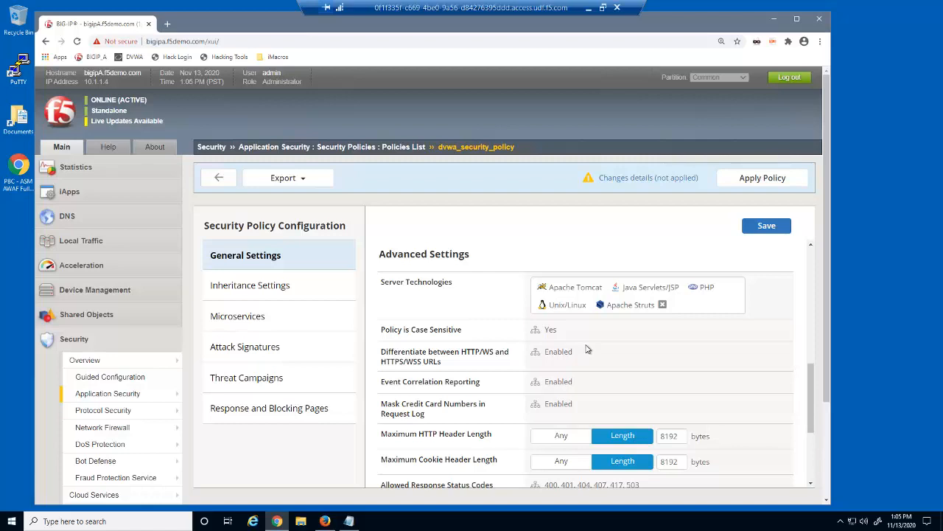
click(752, 227)
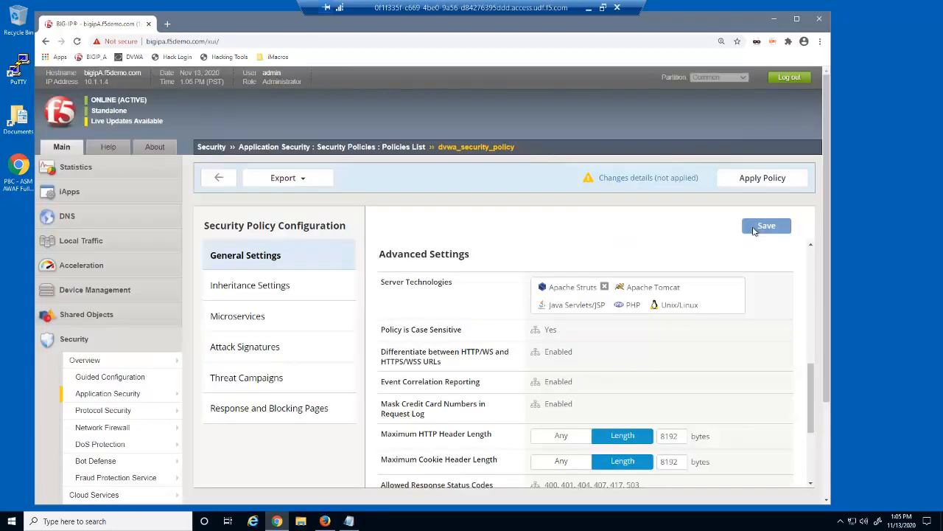
click(232, 186)
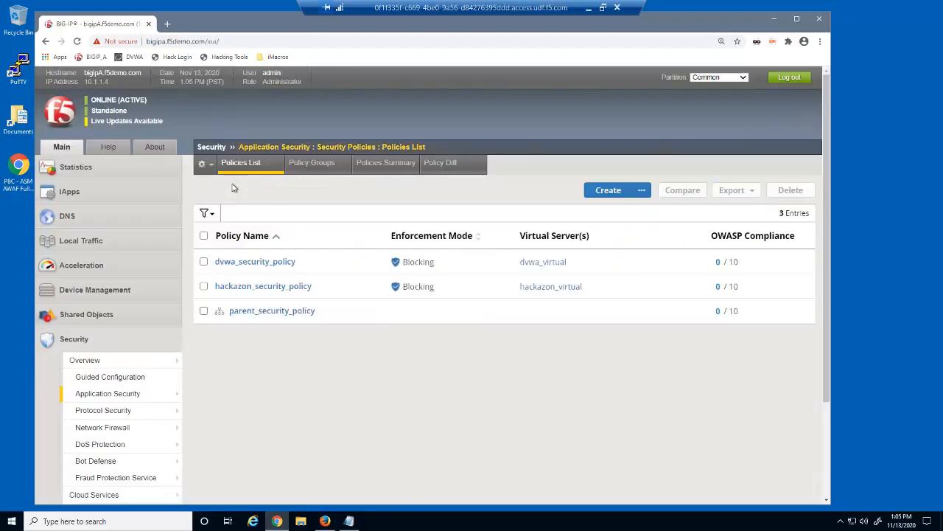
Step: Remove the Apache Tomcat server technology tag from hackazon_security_policy and save
click(273, 287)
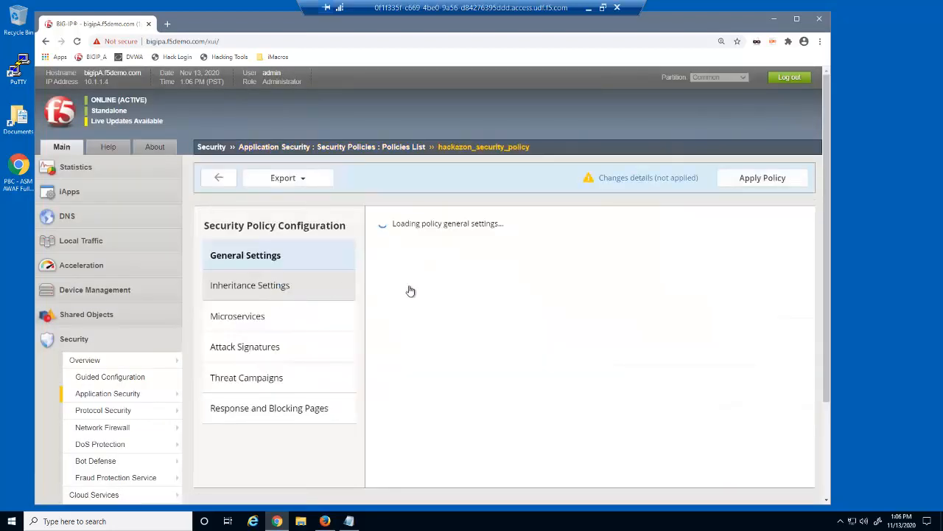
drag(810, 302, 809, 364)
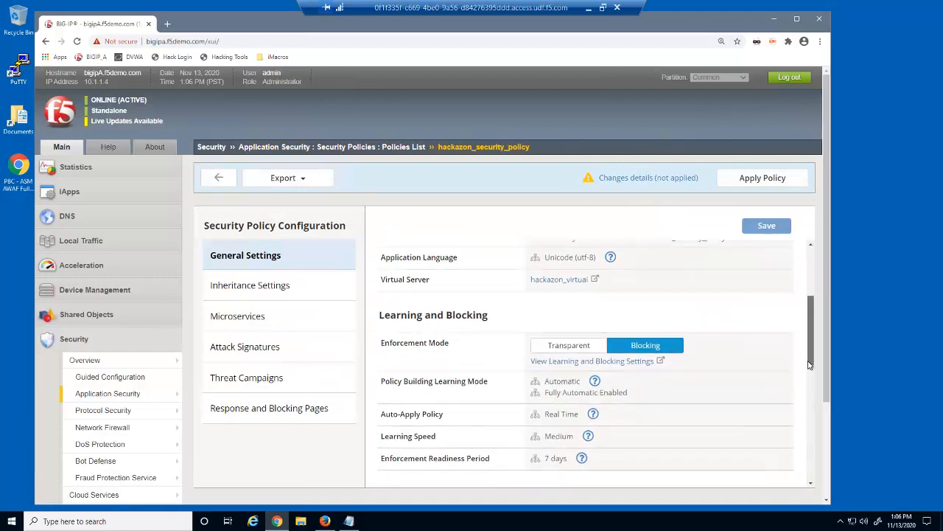
scroll(809, 364, down, 3)
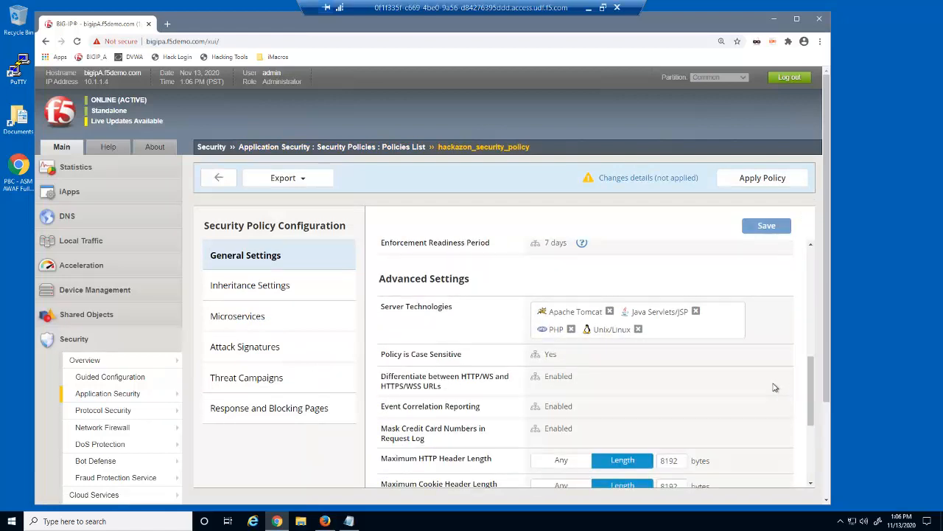
click(610, 311)
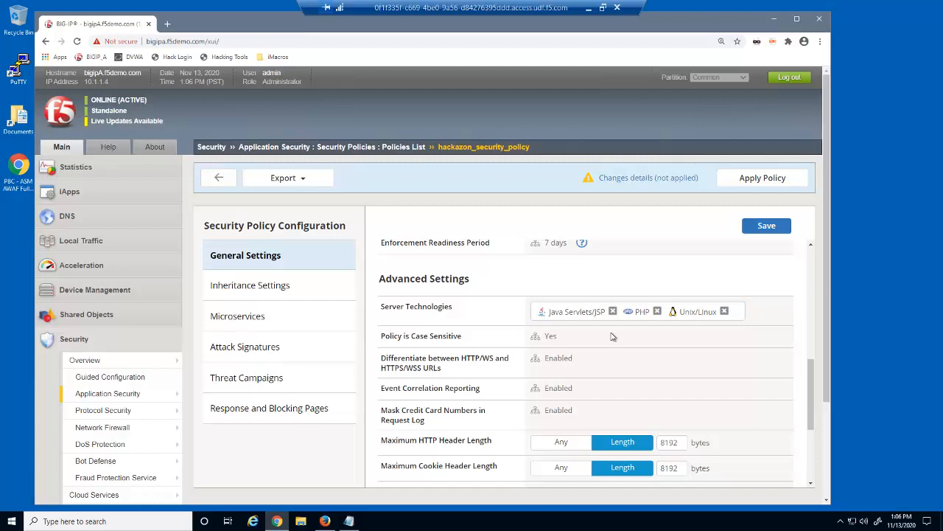
click(749, 231)
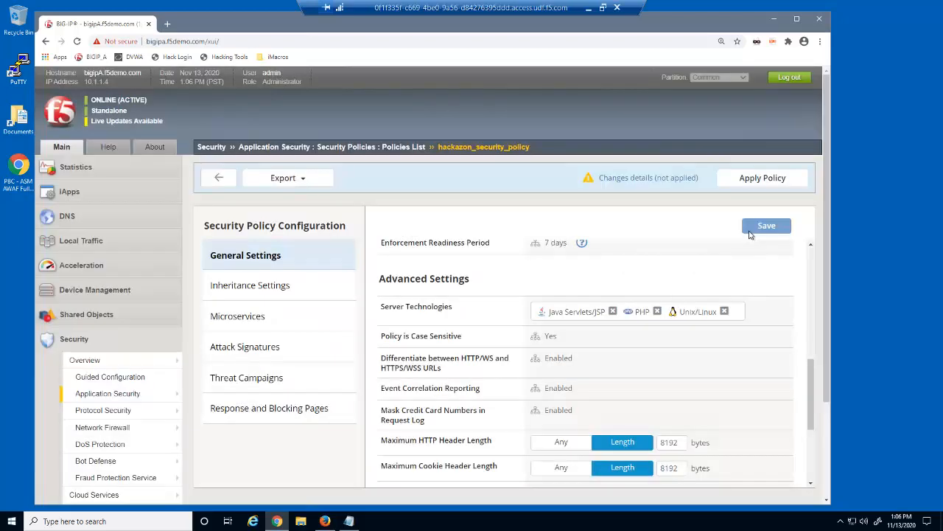
Step: Open Policy Building's Learning and Blocking Settings for parent_security_policy
mouse_move(165, 391)
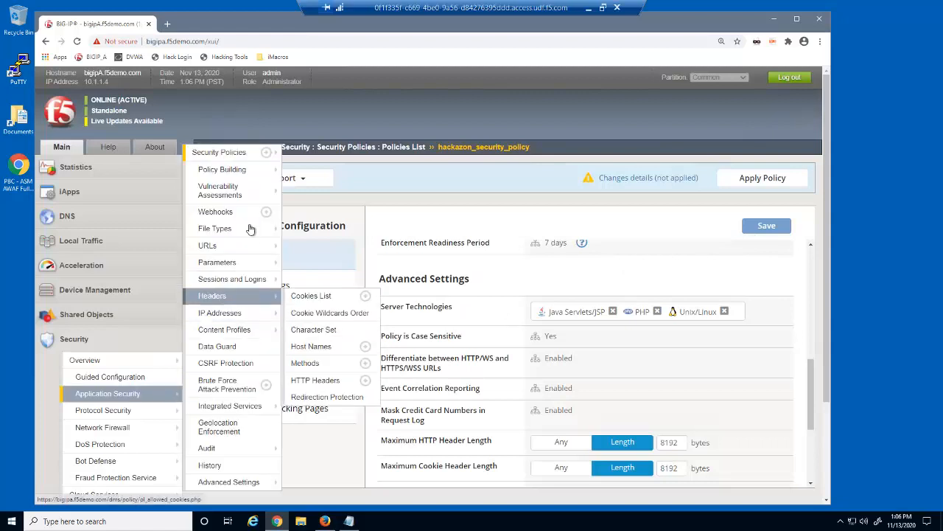
mouse_move(267, 174)
click(322, 190)
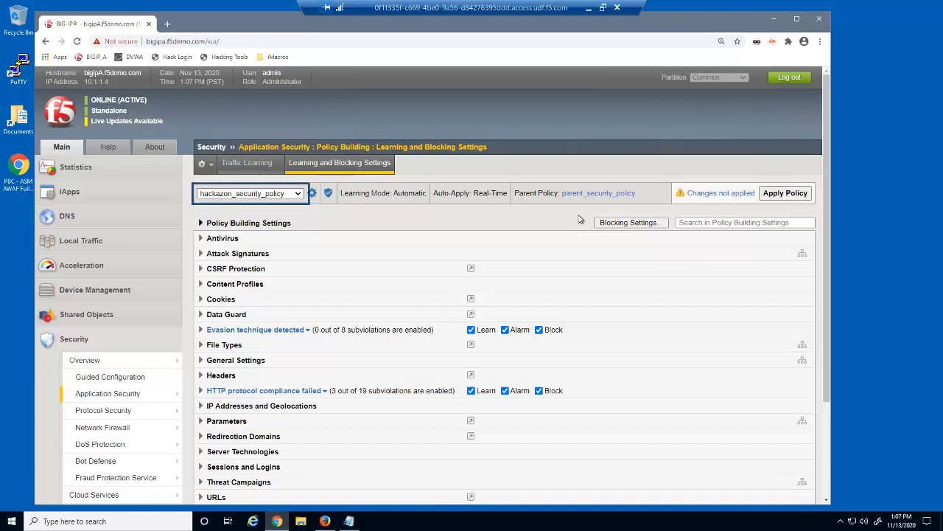
click(298, 194)
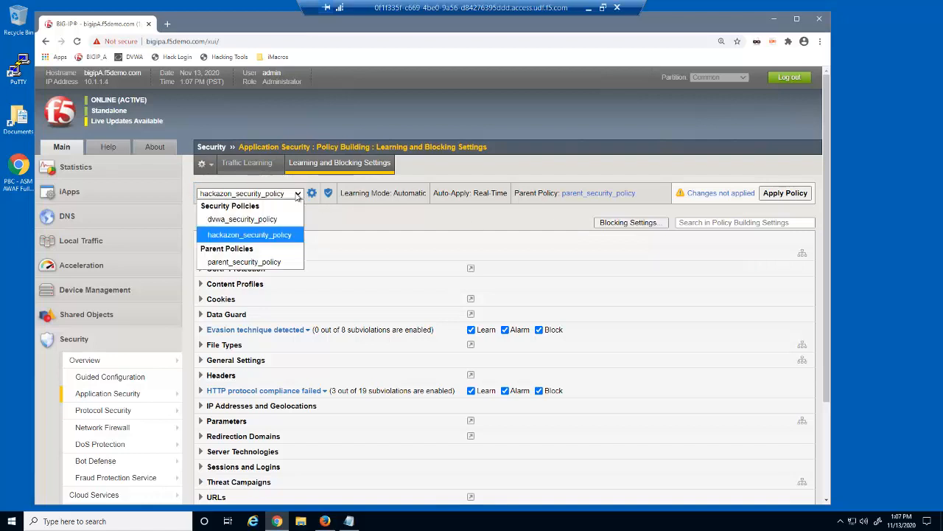
click(282, 264)
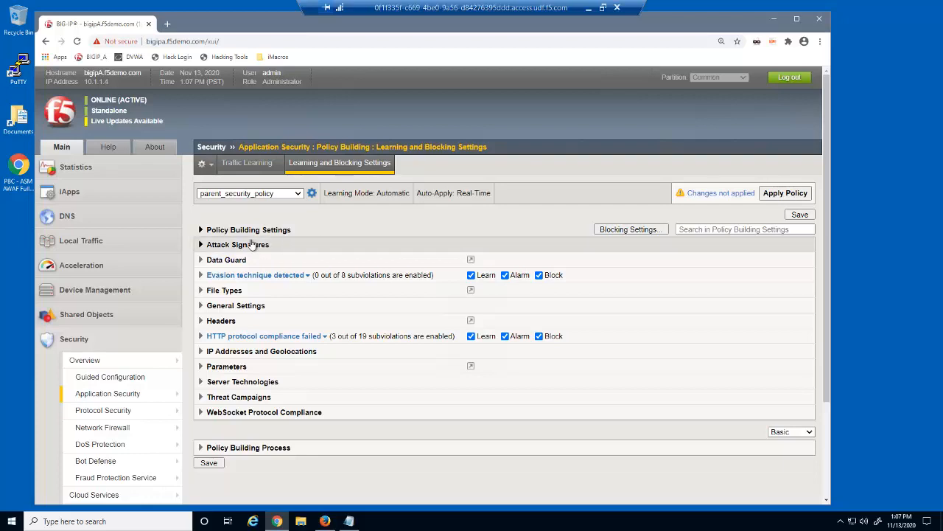
Step: Add Medium Accuracy, Cross Site Scripting, Other Application Attacks and SQL Injection signature sets to Attack Signatures
click(201, 246)
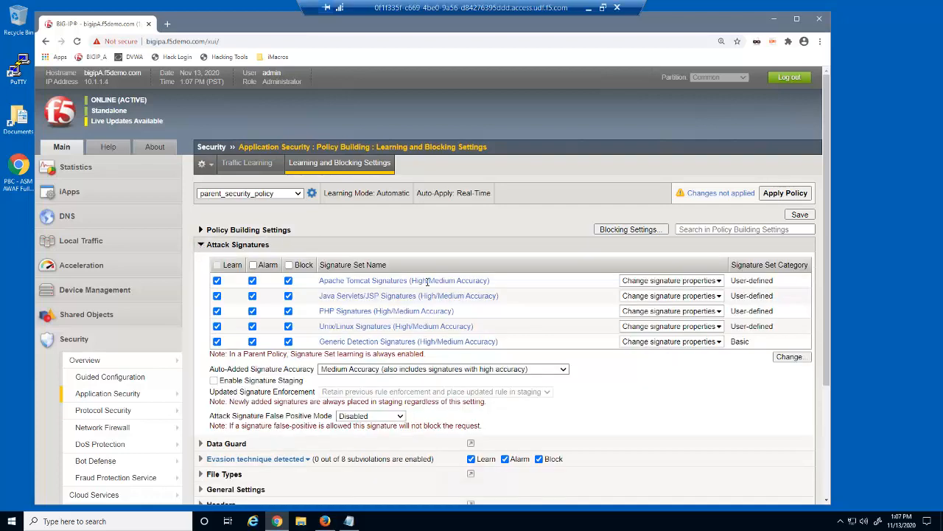
click(790, 357)
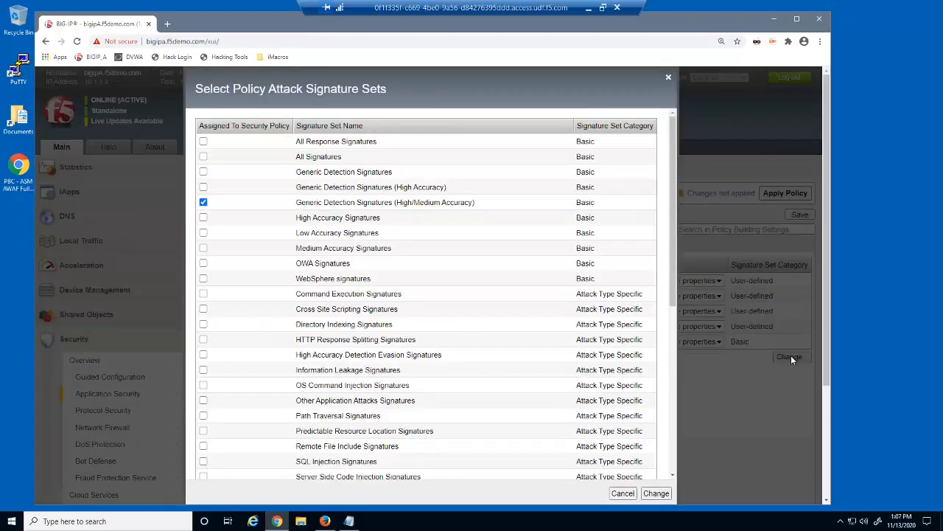
click(204, 249)
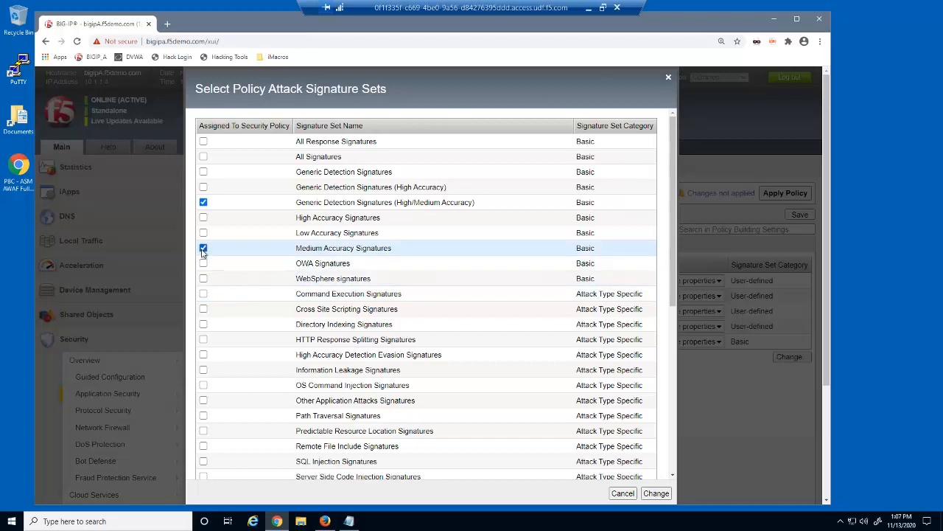
click(203, 309)
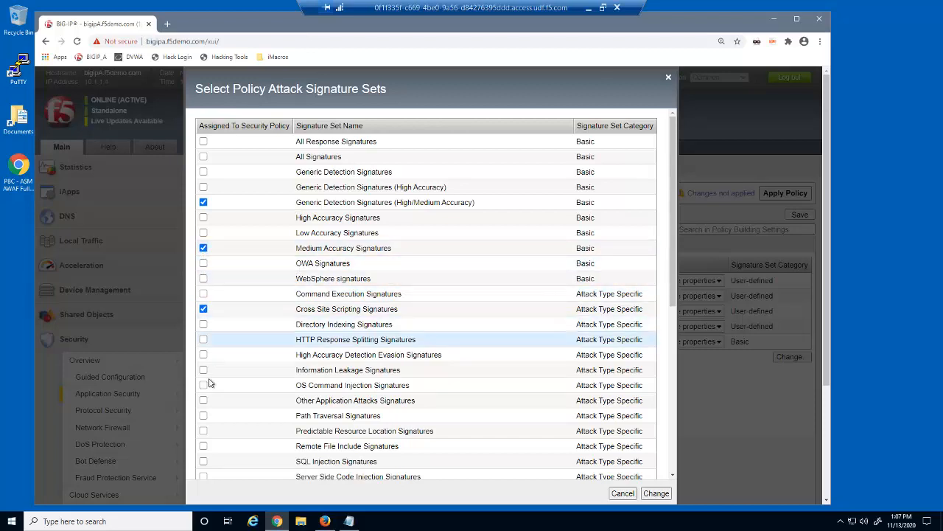
click(203, 401)
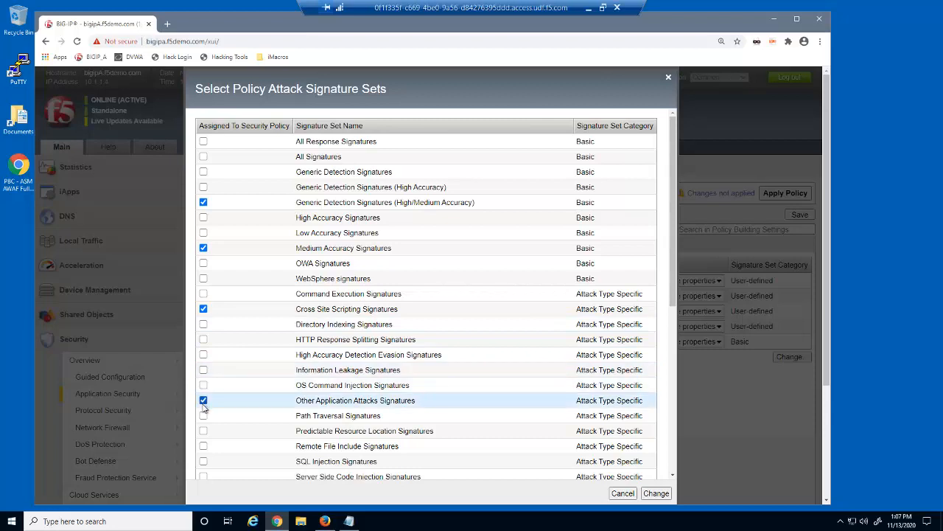
click(203, 461)
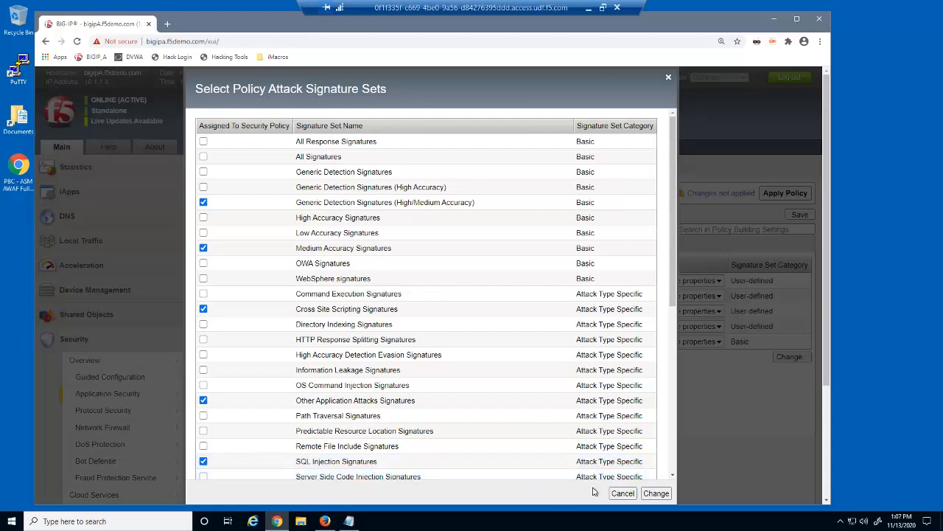
click(655, 493)
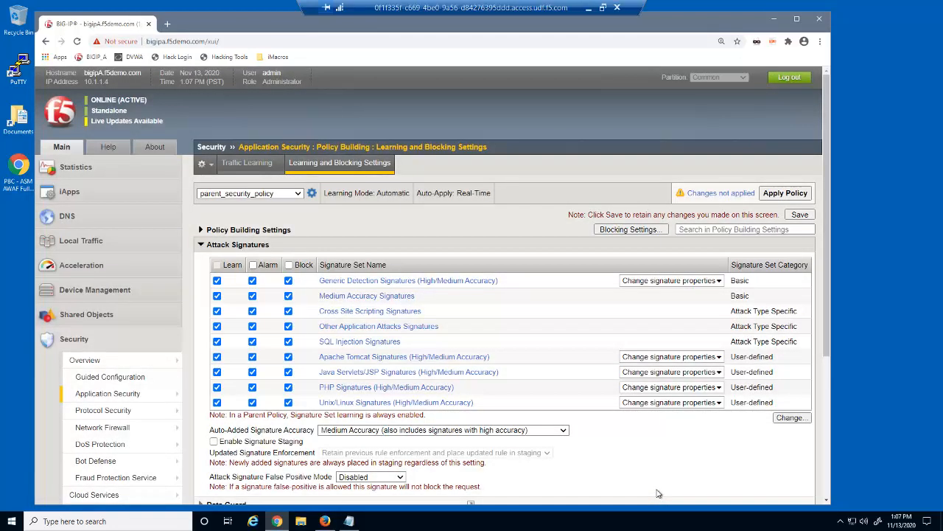
click(201, 245)
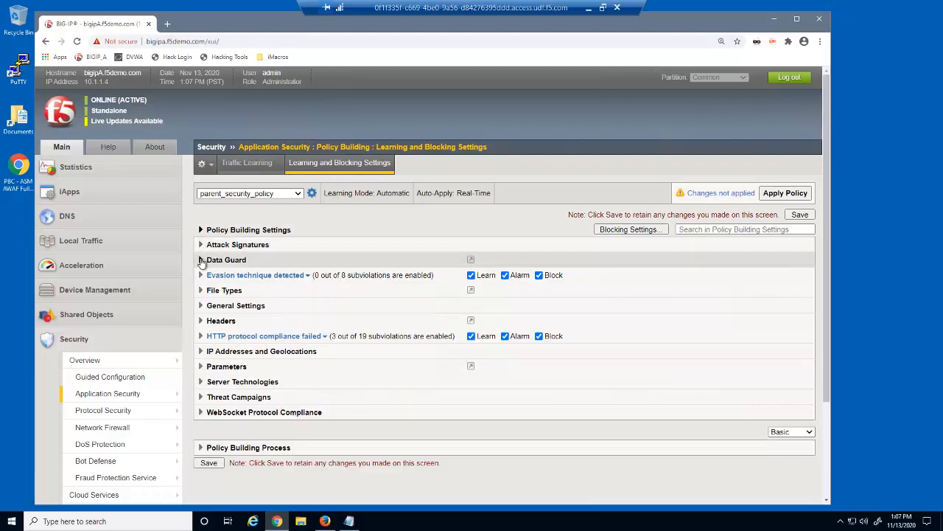
Step: Turn off blocking for Data Guard information leakage violations
click(200, 260)
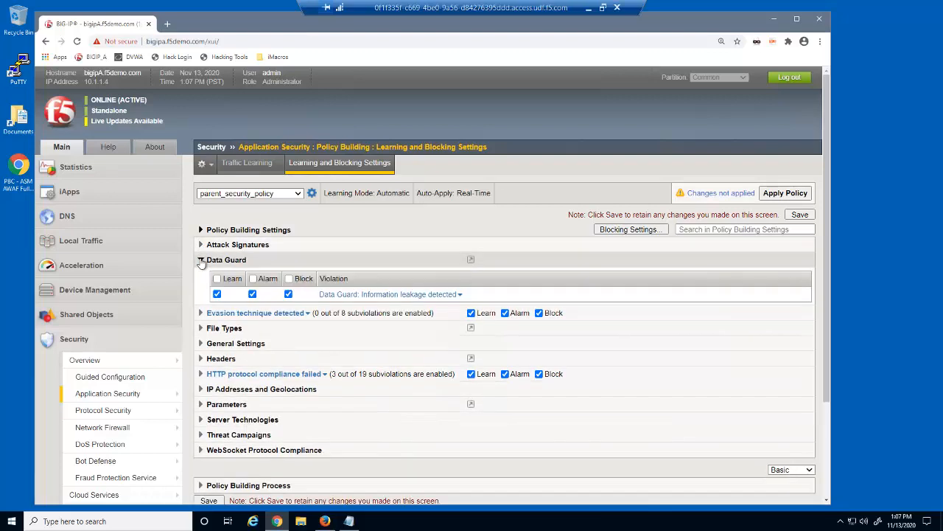
click(288, 295)
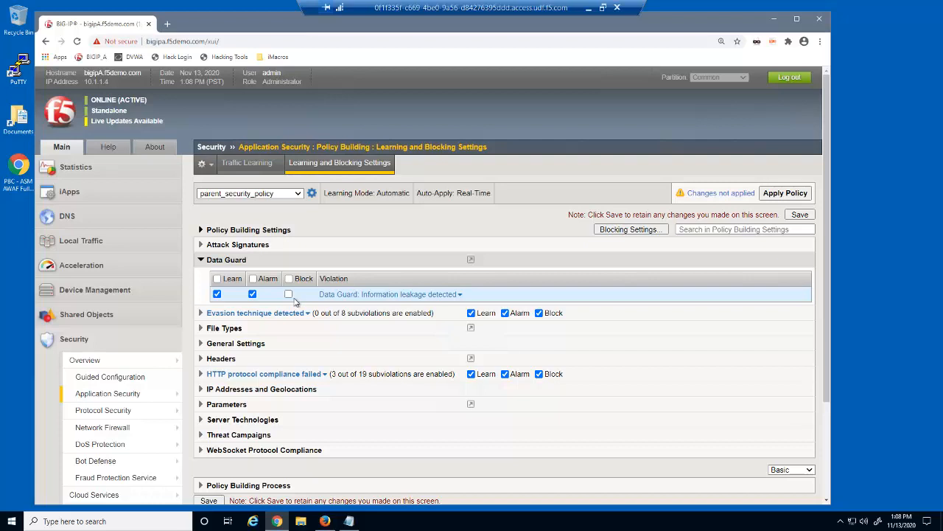
click(200, 259)
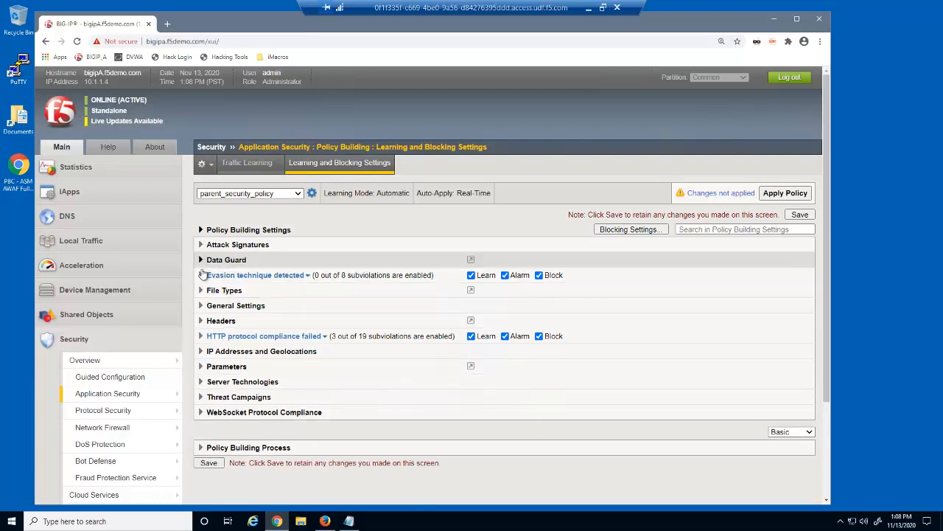
Step: Set Learn New File Types to Always
click(202, 291)
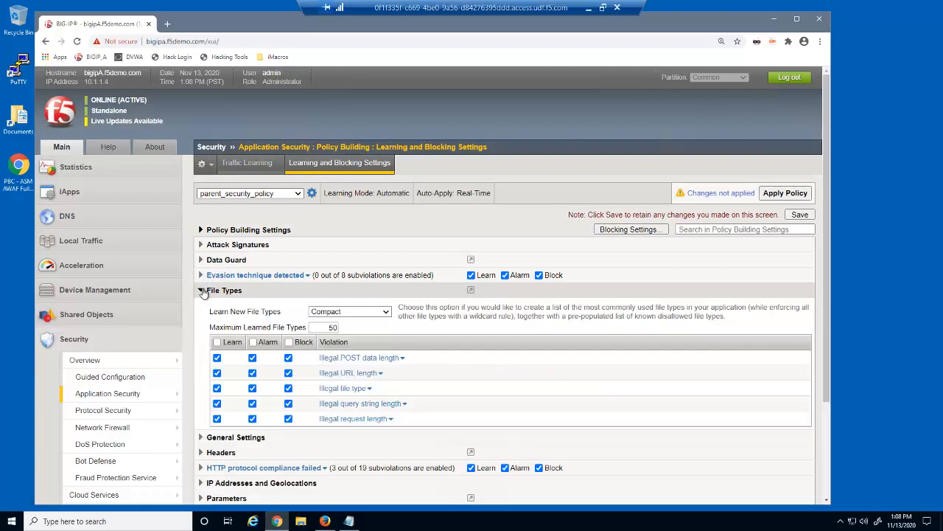
click(375, 313)
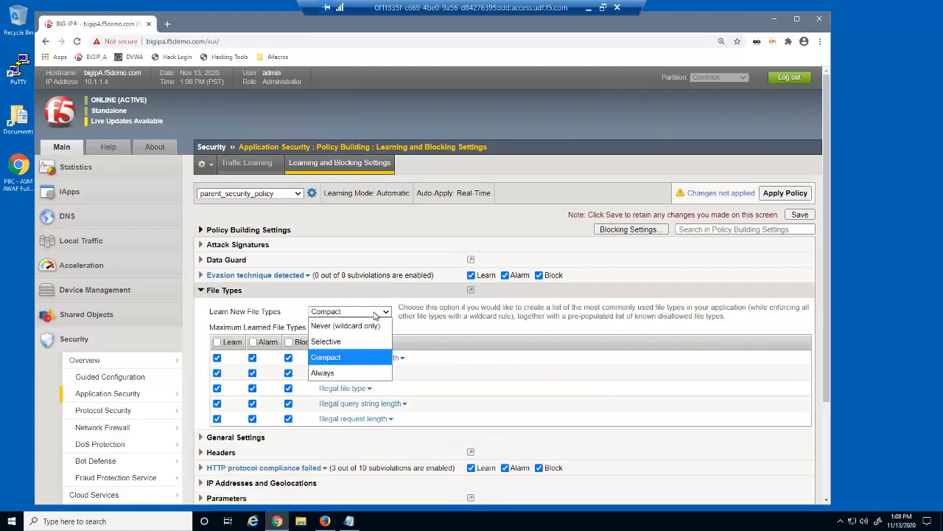
click(373, 373)
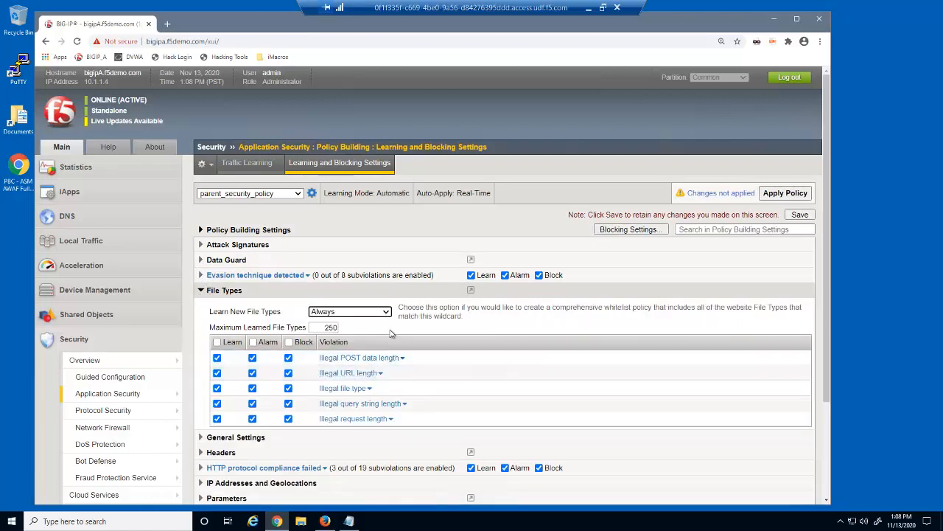
click(201, 290)
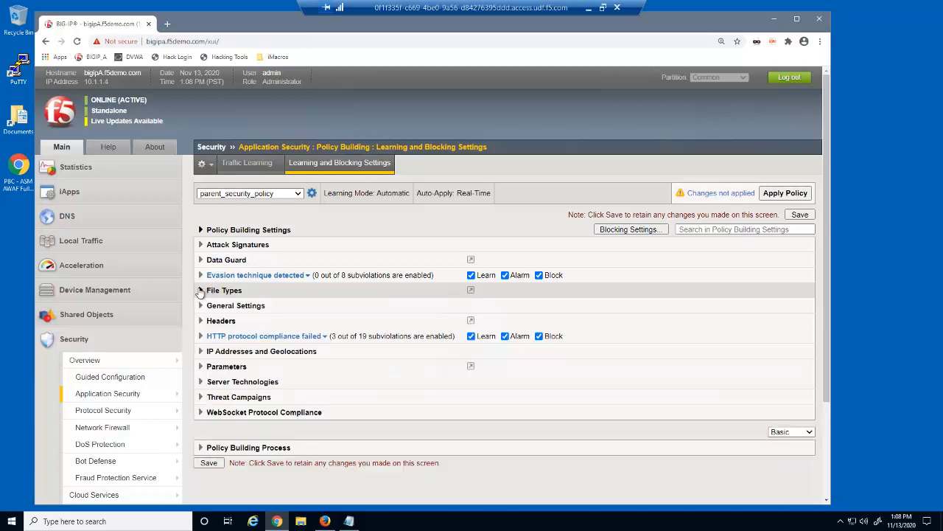
click(201, 307)
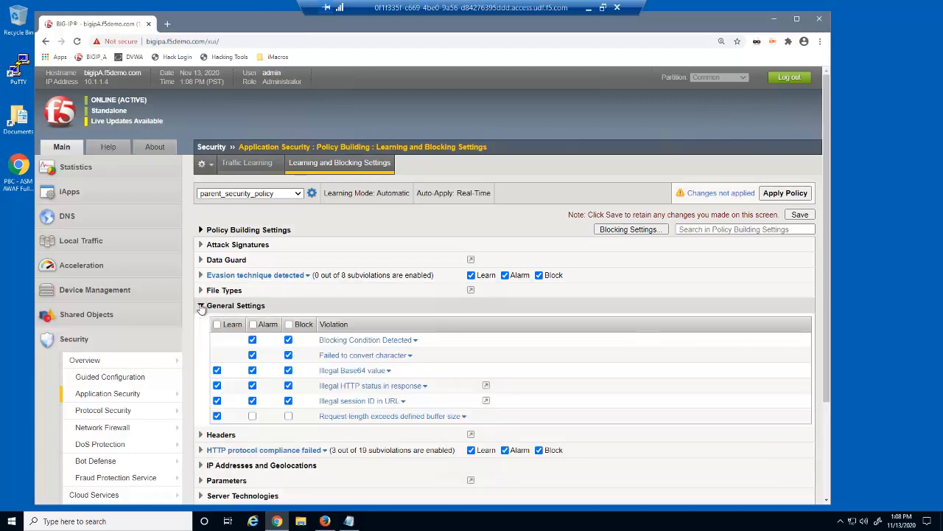
Step: Enable Alarm and Block for the 'Request length exceeds defined buffer size' violation
click(252, 416)
click(288, 416)
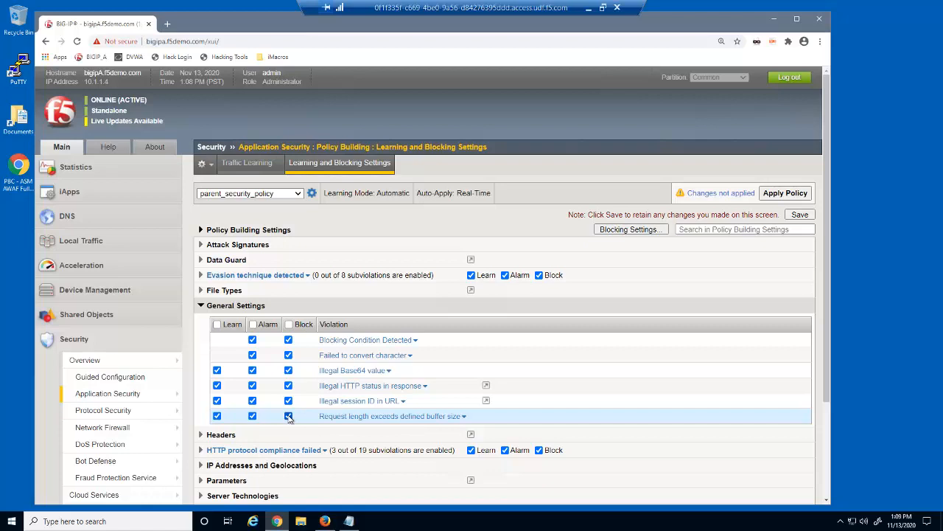
click(199, 306)
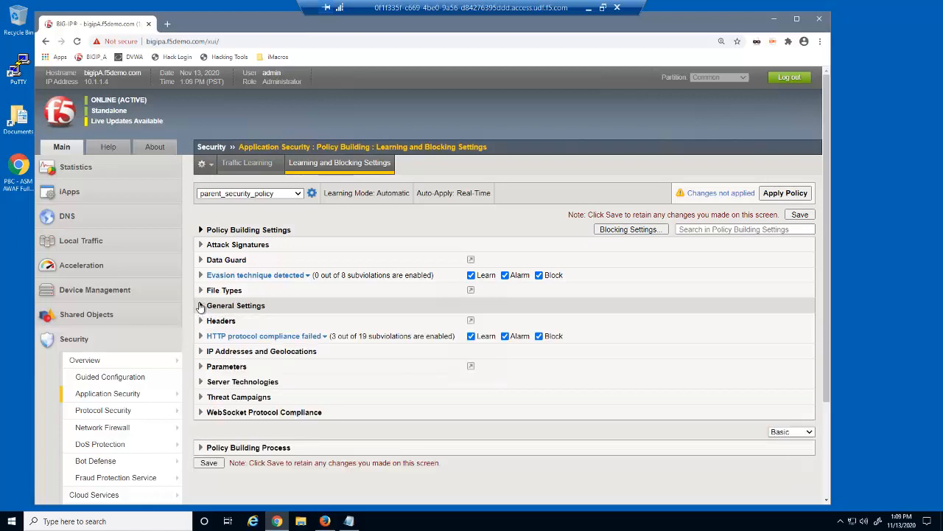
click(200, 366)
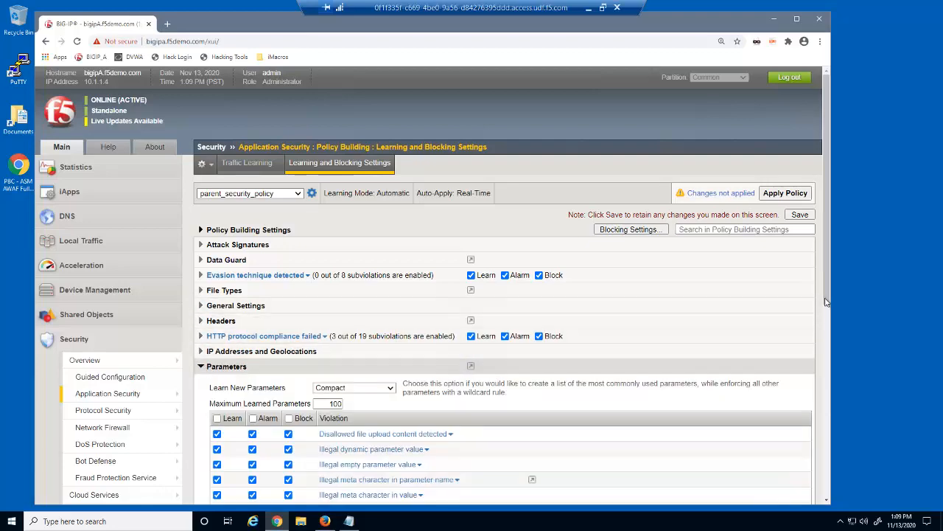
Step: Set Learn New Parameters to Never (wildcard only)
scroll(827, 393, down, 2)
scroll(827, 393, down, 2)
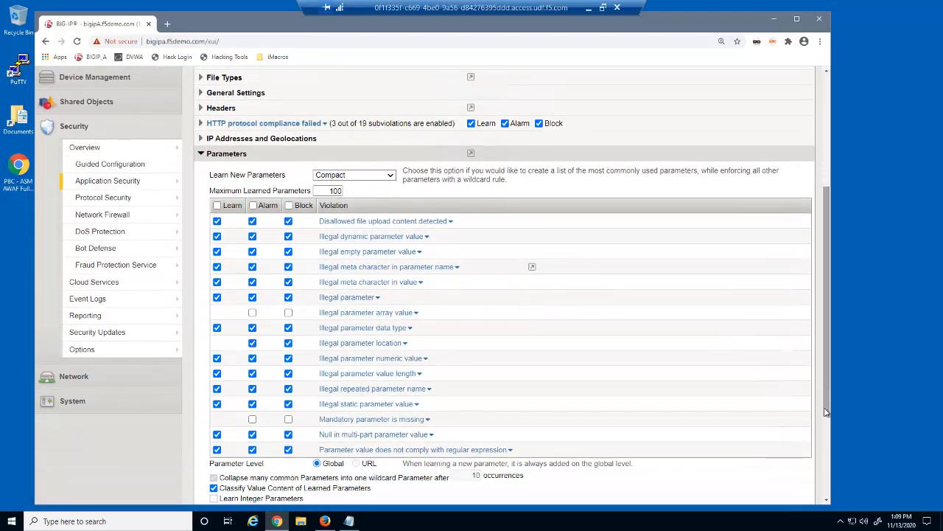
click(391, 174)
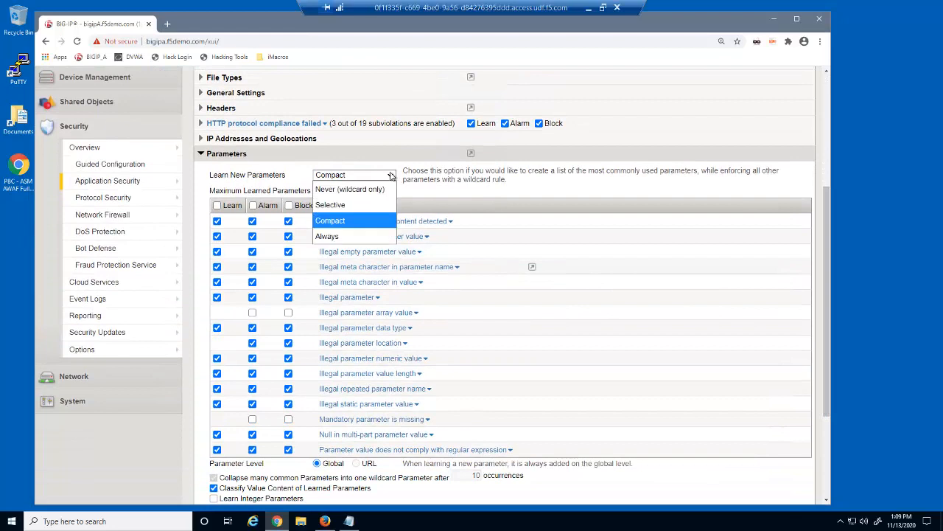
click(390, 190)
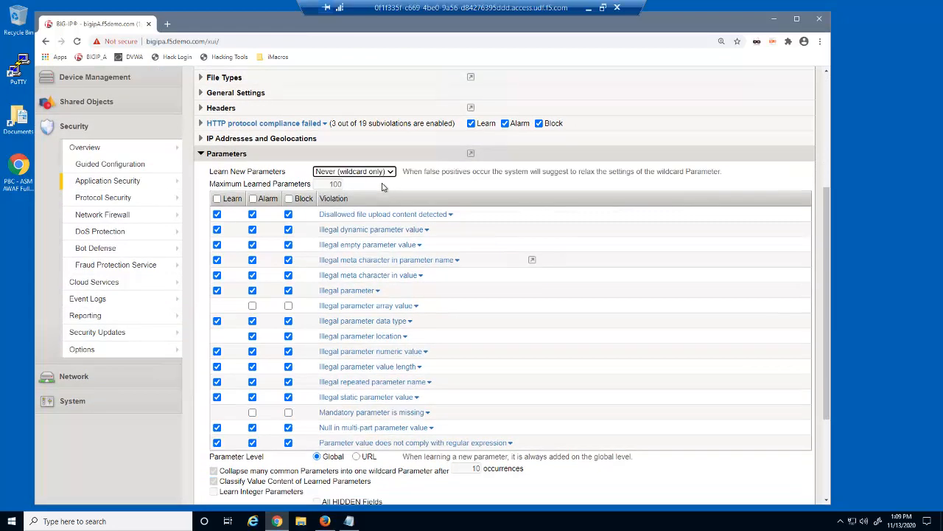
Step: Clear Learn, Alarm and Block for all parameter violations and save the settings
click(218, 201)
click(216, 199)
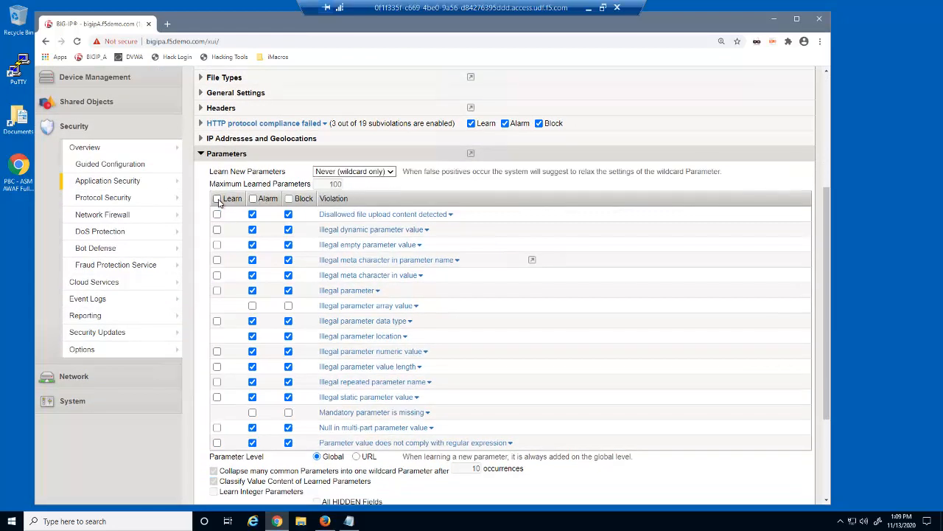
click(253, 199)
click(253, 199)
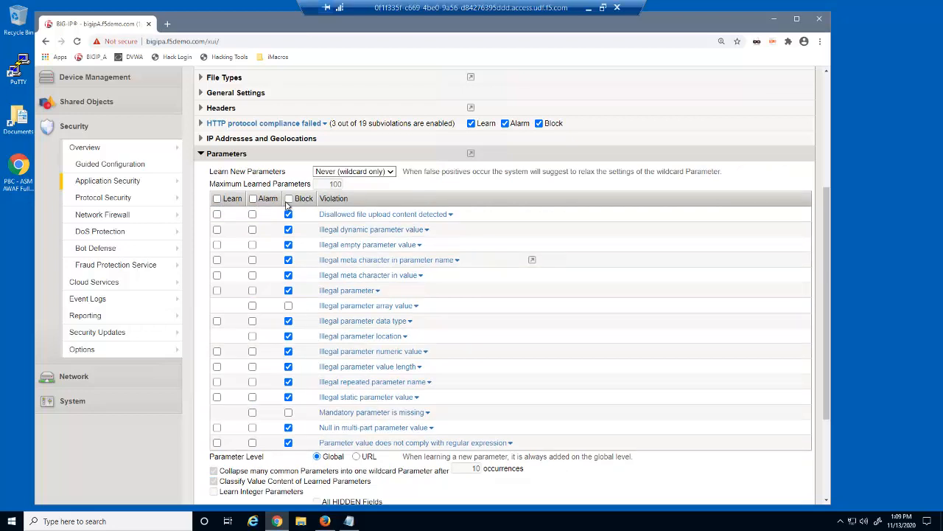
click(289, 199)
click(289, 199)
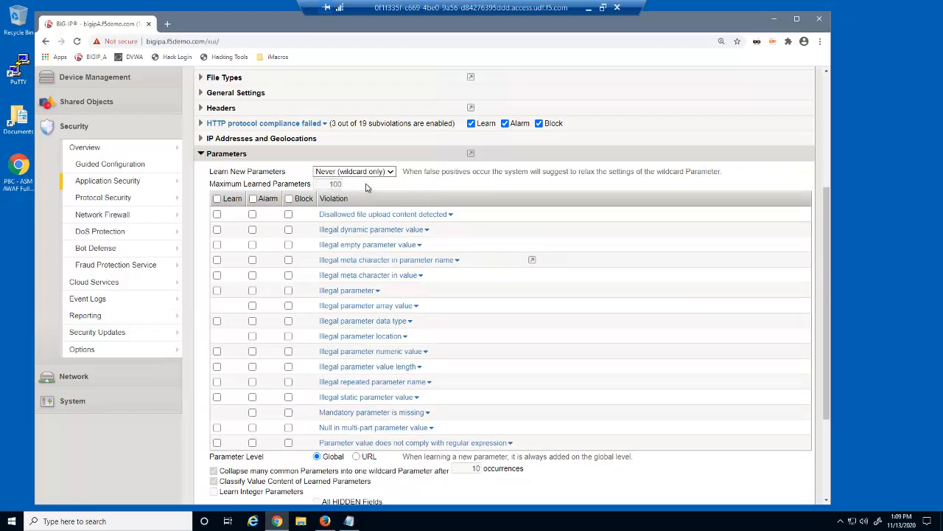
click(200, 155)
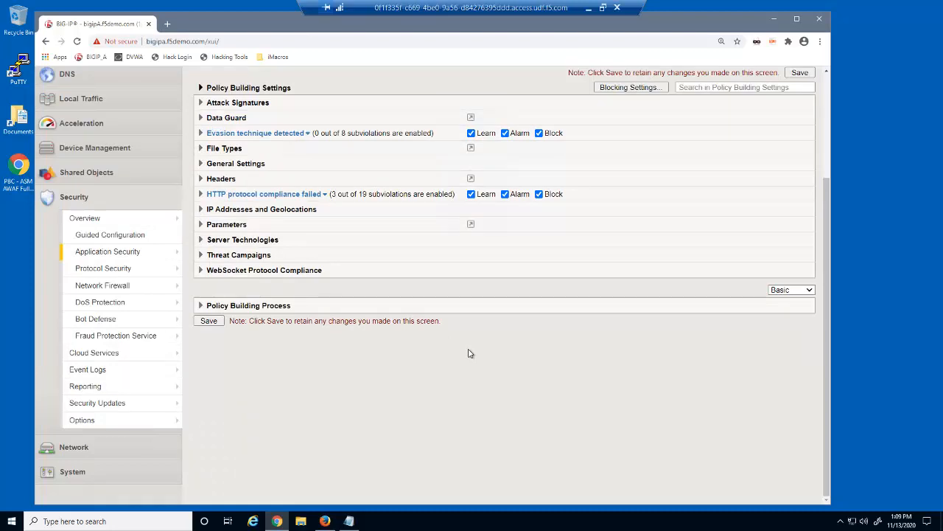
click(217, 320)
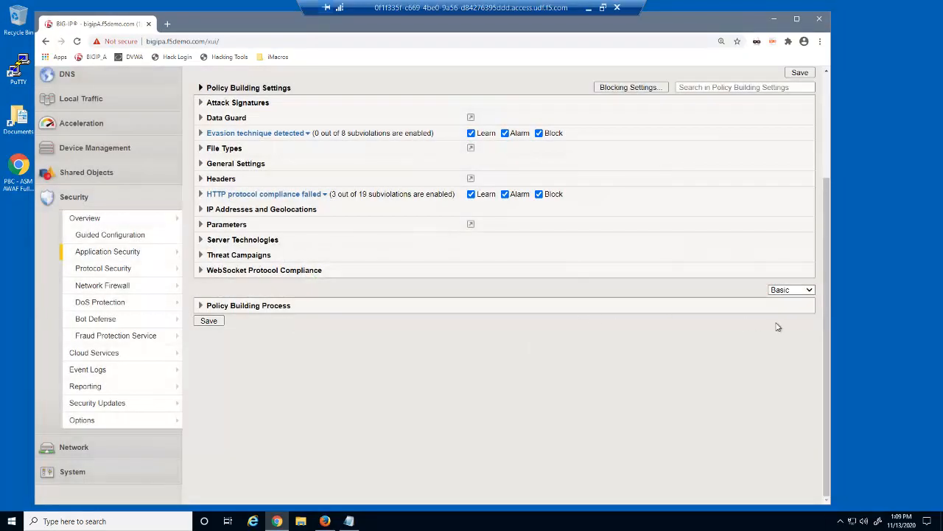
drag(827, 333, 841, 206)
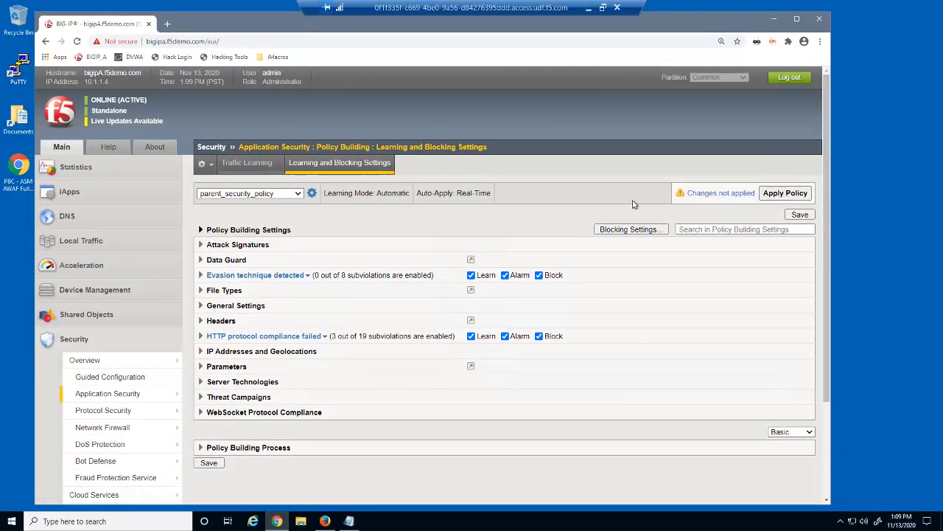
Step: Select dvwa_security_policy and add the Command Execution Signatures set to its Attack Signatures
click(295, 194)
click(281, 218)
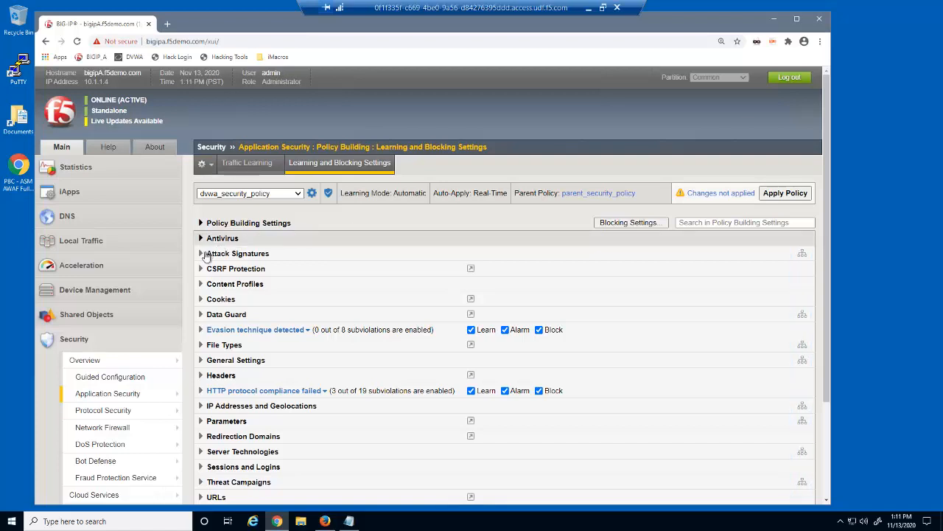
click(228, 253)
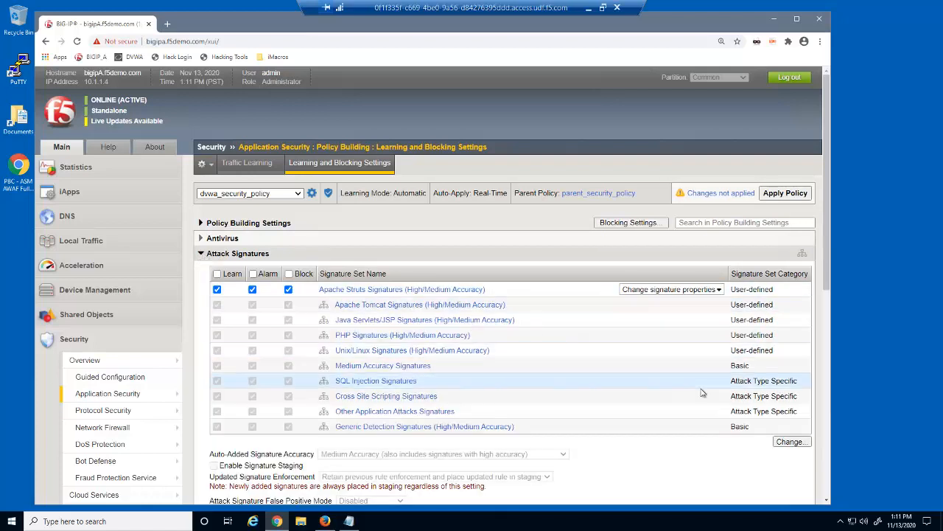
click(791, 441)
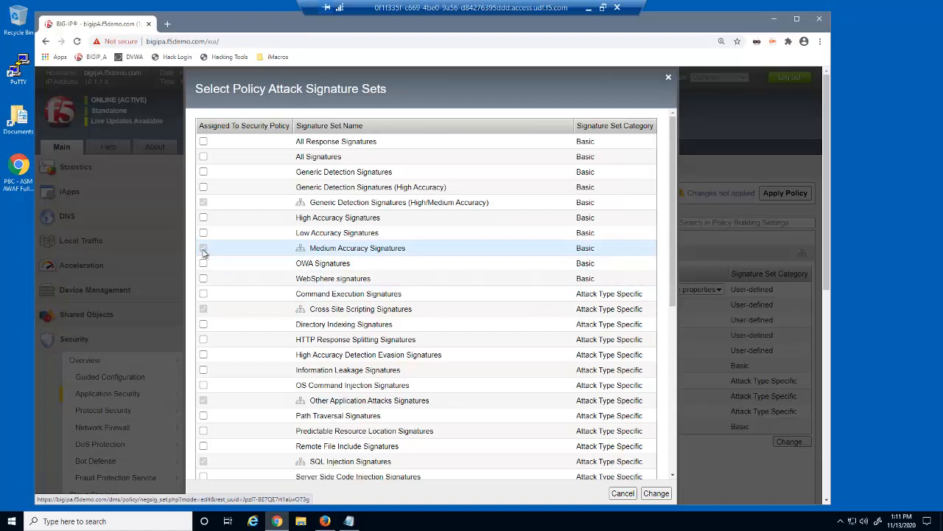
click(204, 294)
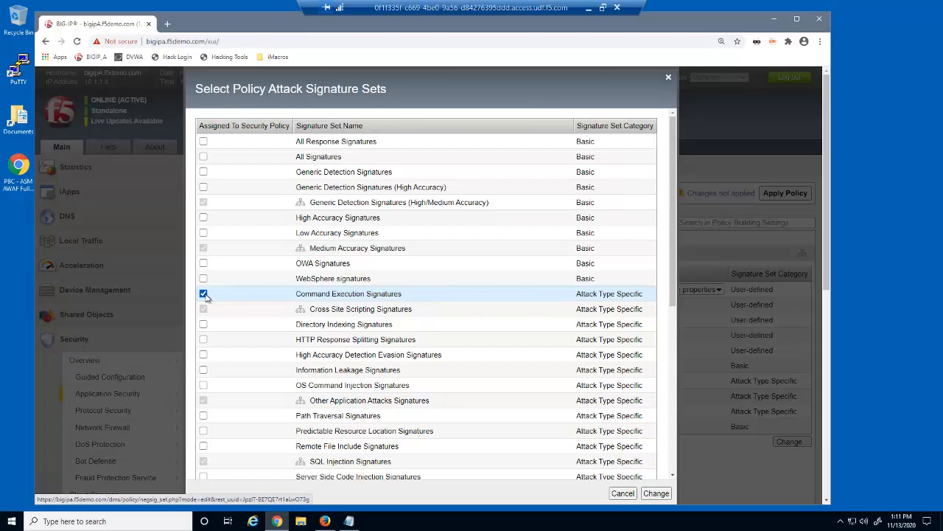
click(658, 494)
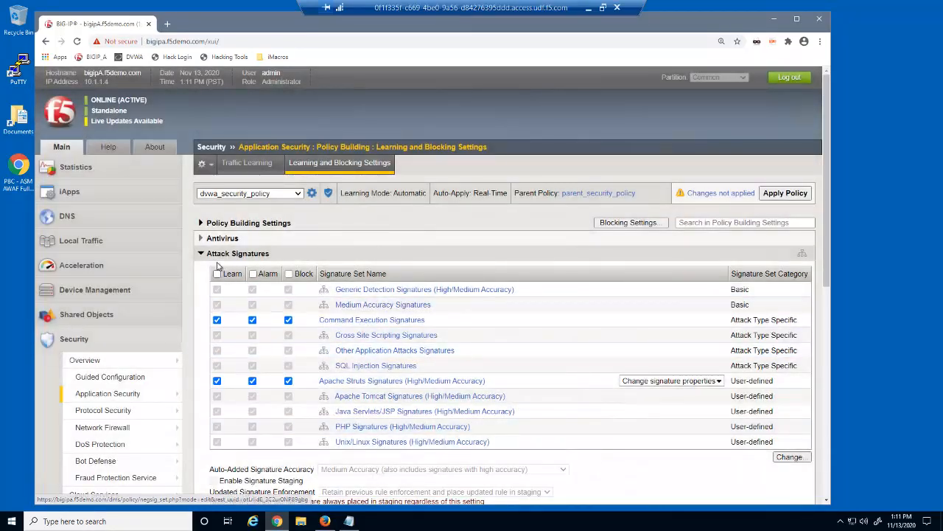
click(201, 253)
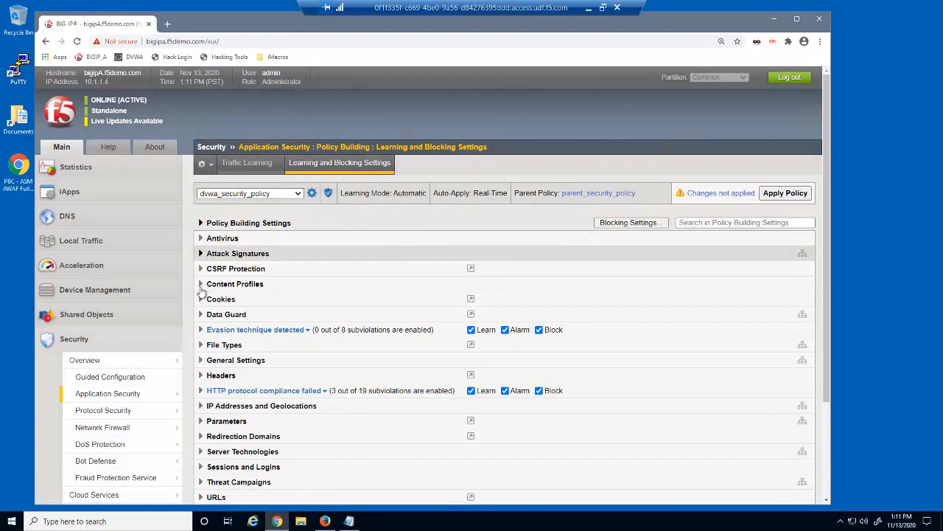
Step: Inspect dvwa_security_policy's File Types and General Settings violations, then collapse both sections
click(201, 345)
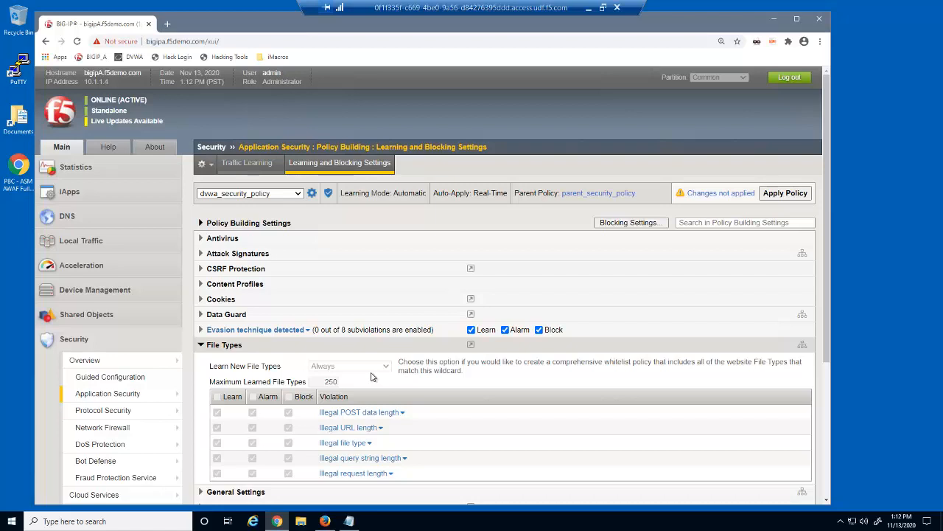
click(206, 347)
click(200, 360)
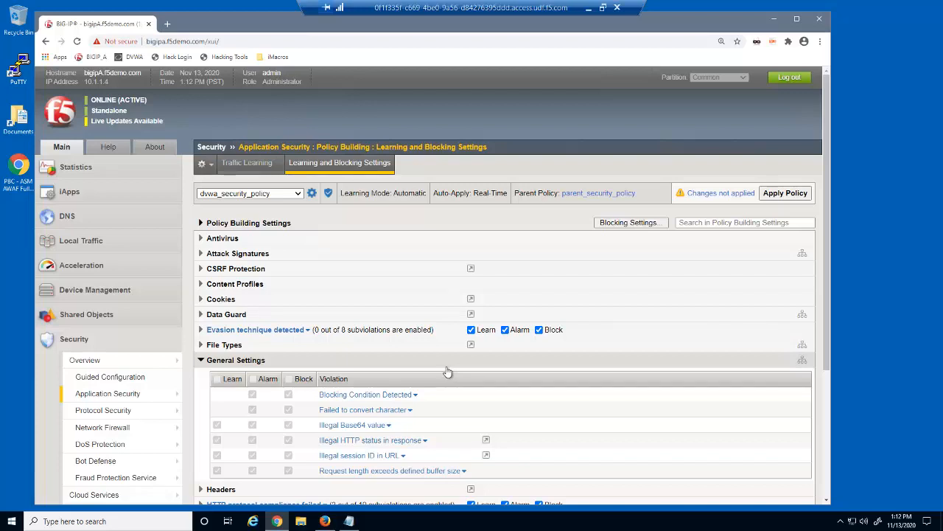
click(202, 361)
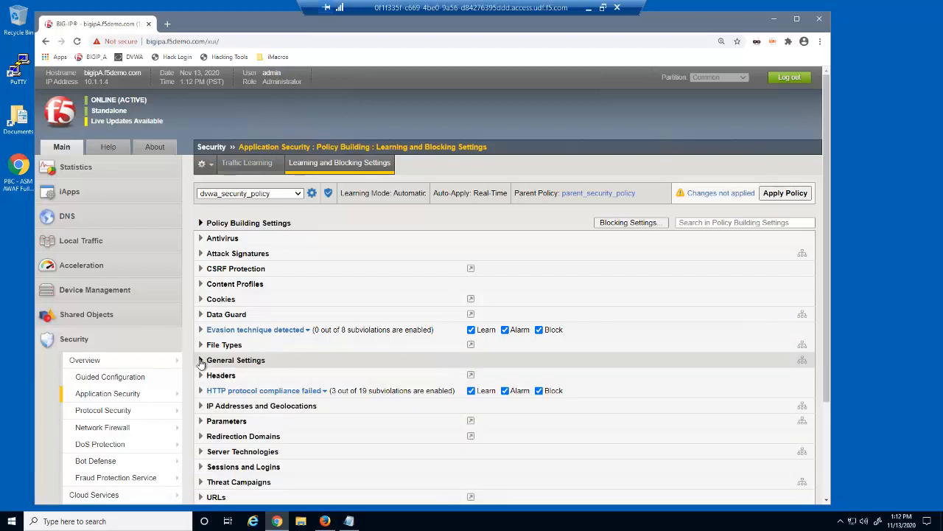
Step: Expand and review the Headers violations, then save dvwa_security_policy's learning and blocking settings
click(201, 376)
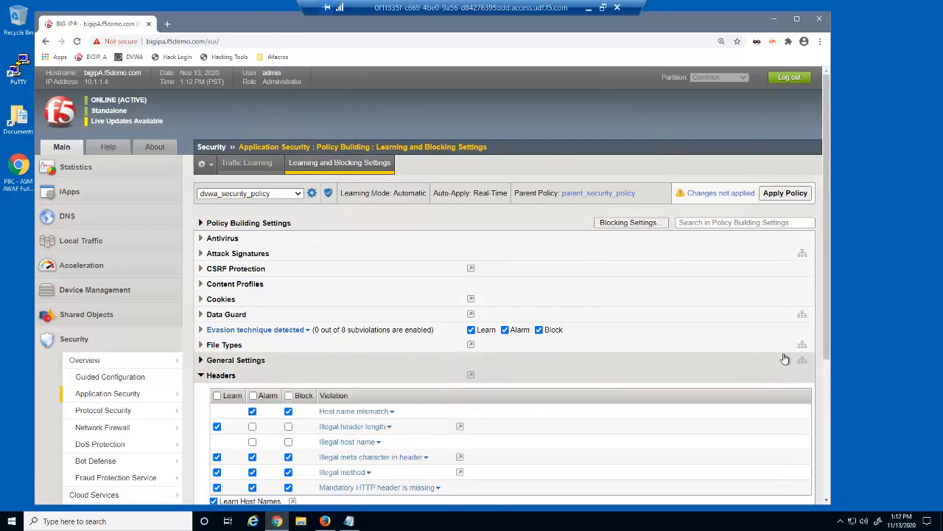
drag(827, 360, 828, 404)
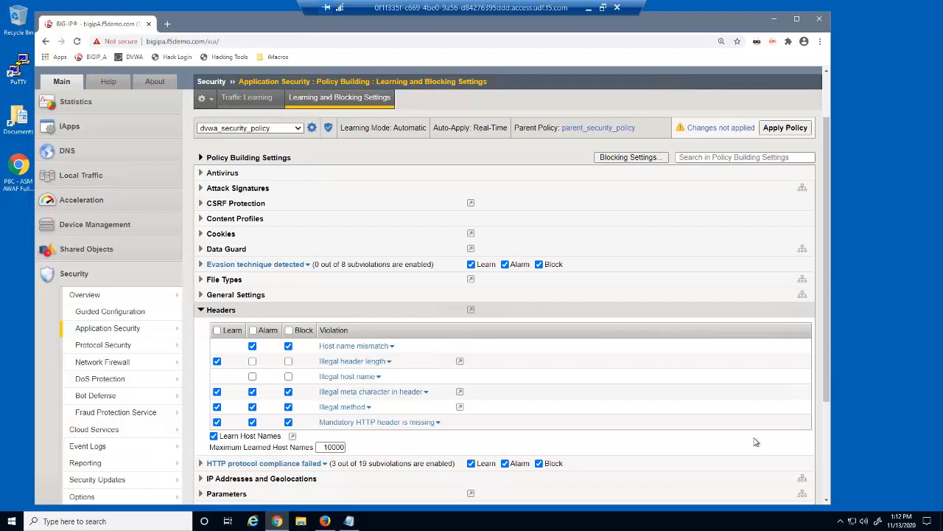
drag(828, 409, 828, 501)
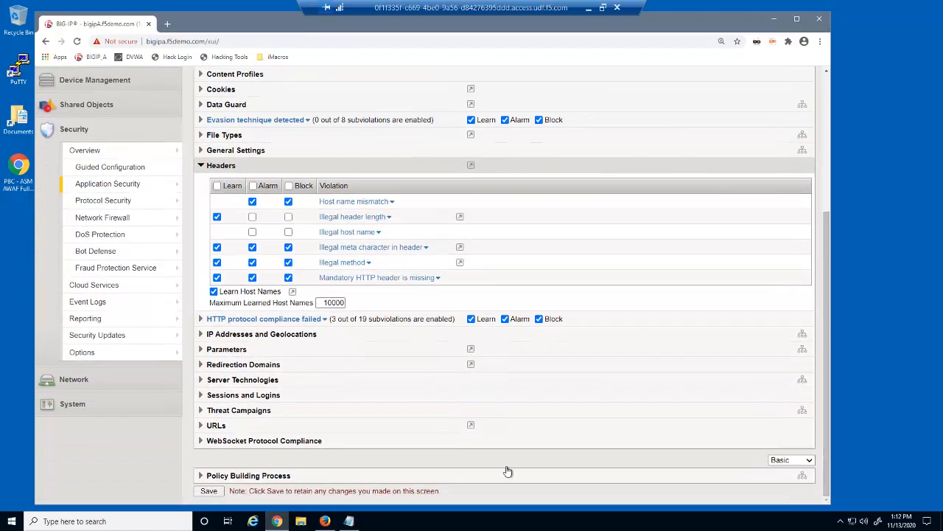
click(210, 493)
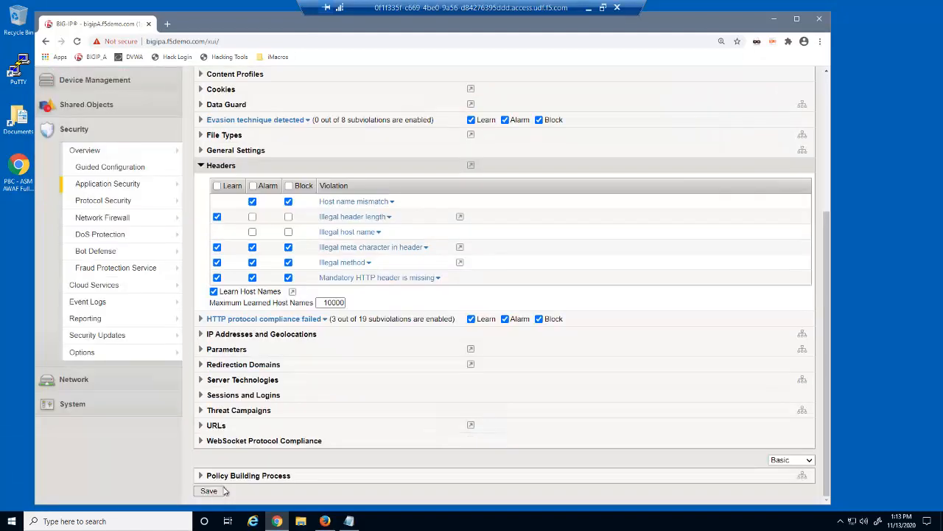
drag(827, 435, 829, 280)
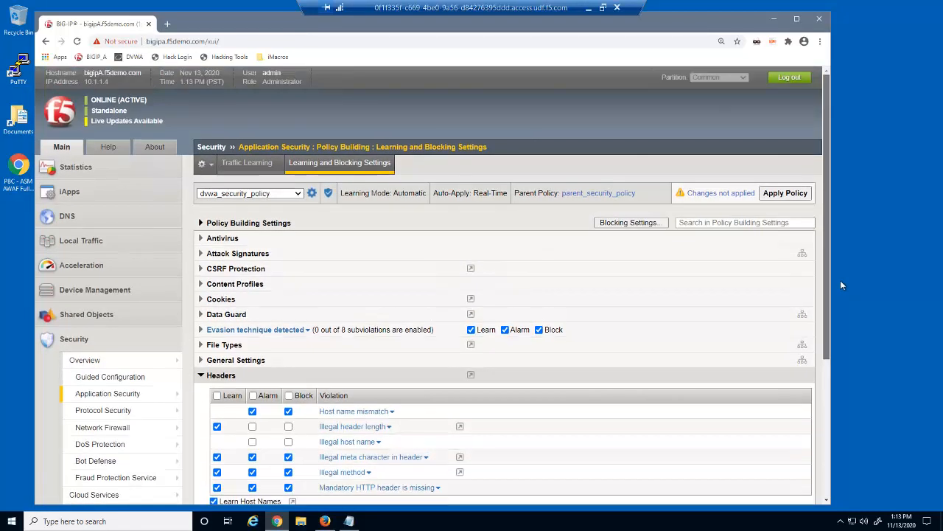
click(297, 195)
Step: Switch to hackazon_security_policy and view its Attack Signatures sets without changing them
click(287, 235)
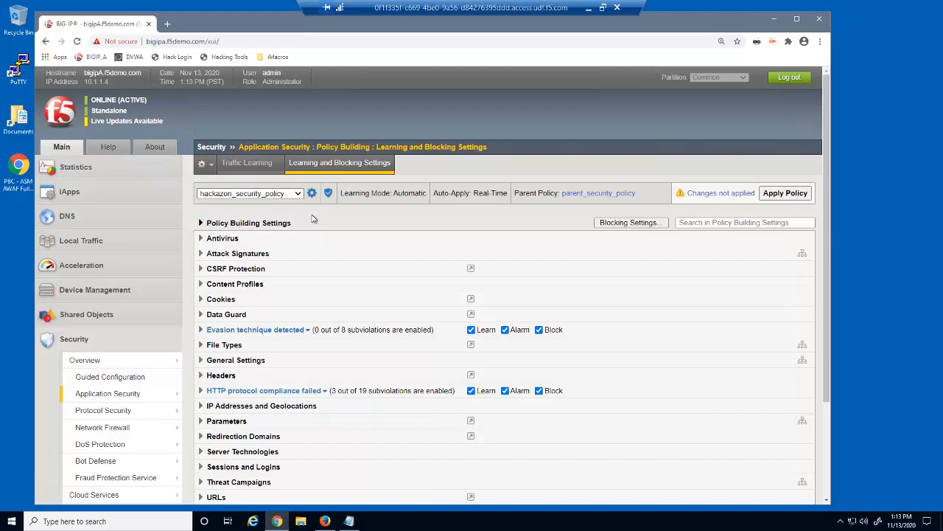
click(206, 254)
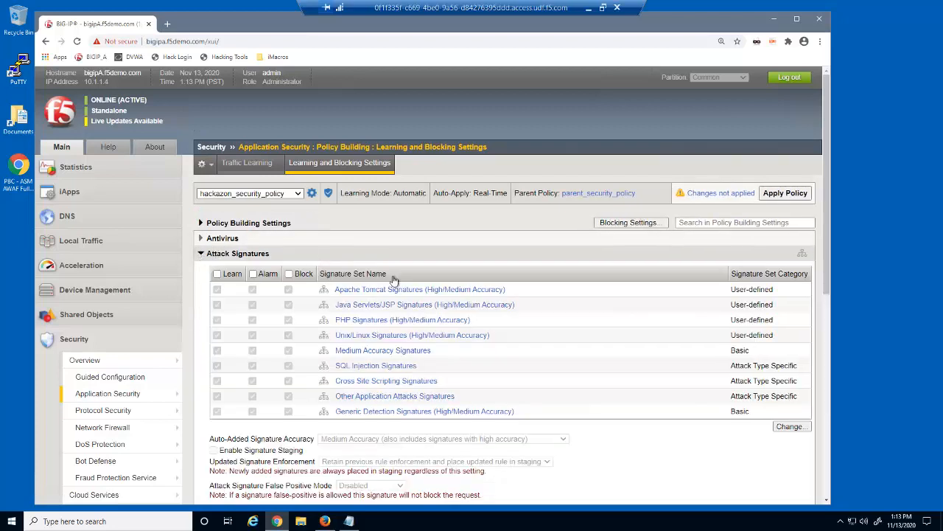
click(790, 426)
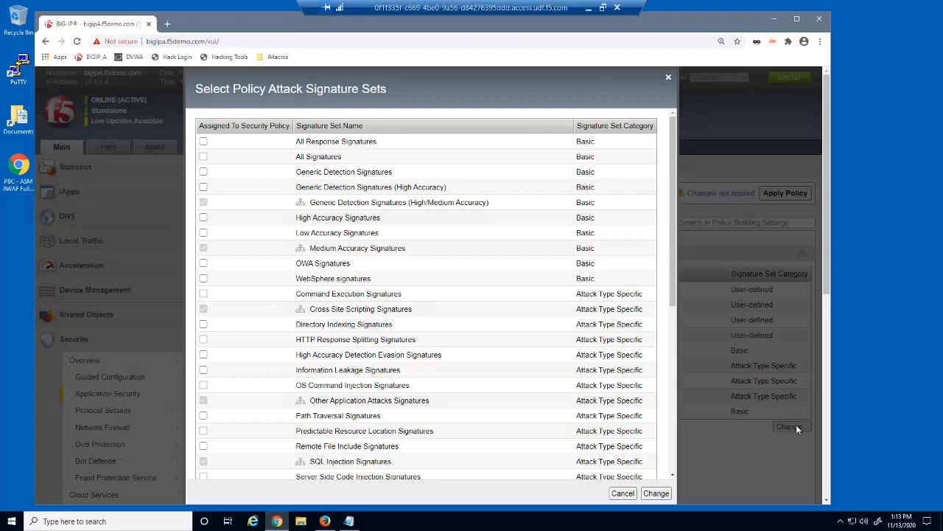
click(623, 493)
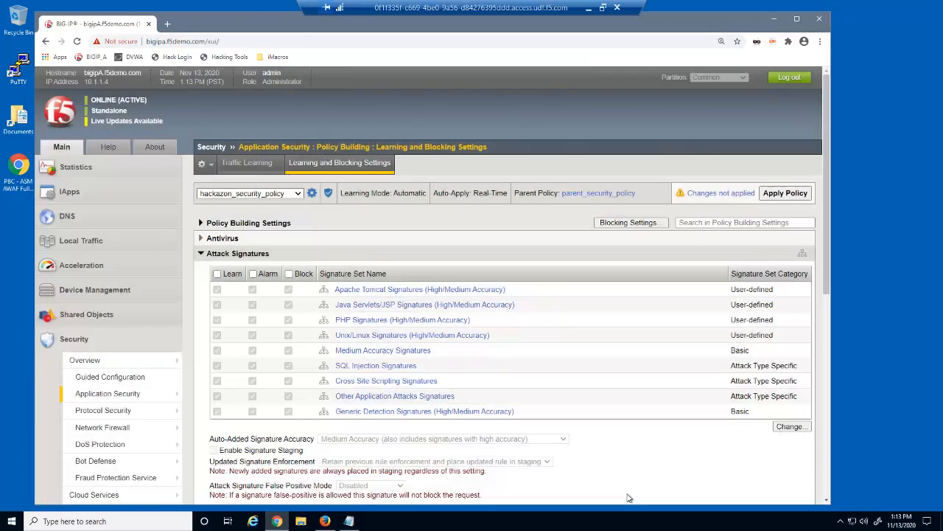
Step: Enable Data Guard on parent_security_policy and save the setting
mouse_move(171, 395)
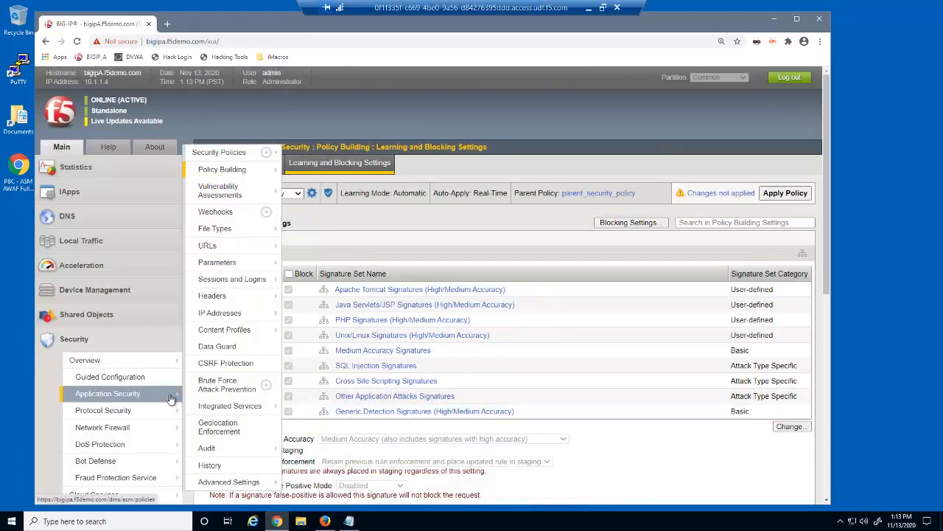
click(217, 345)
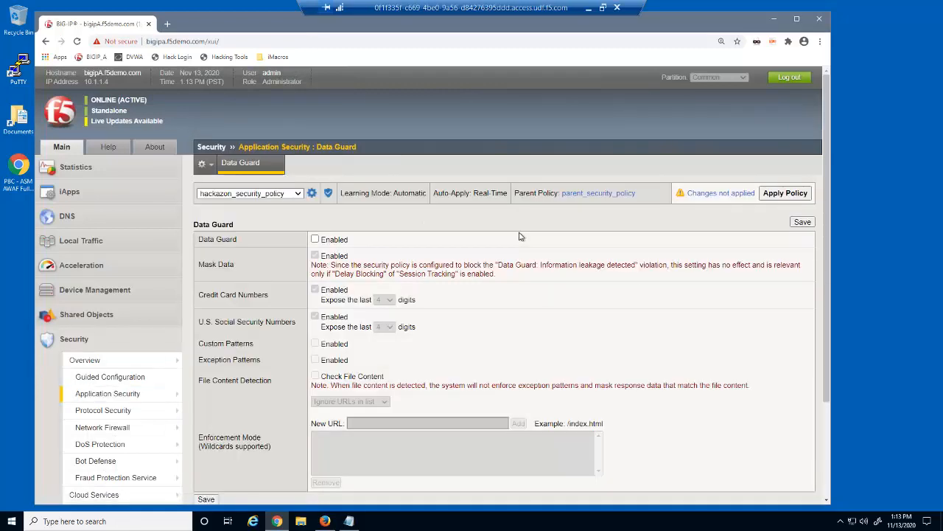
click(298, 193)
click(288, 262)
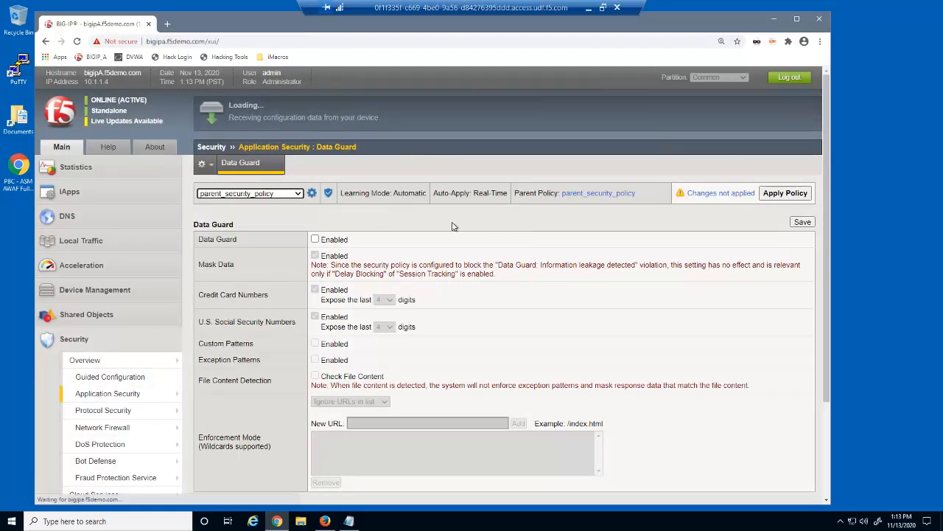
click(315, 240)
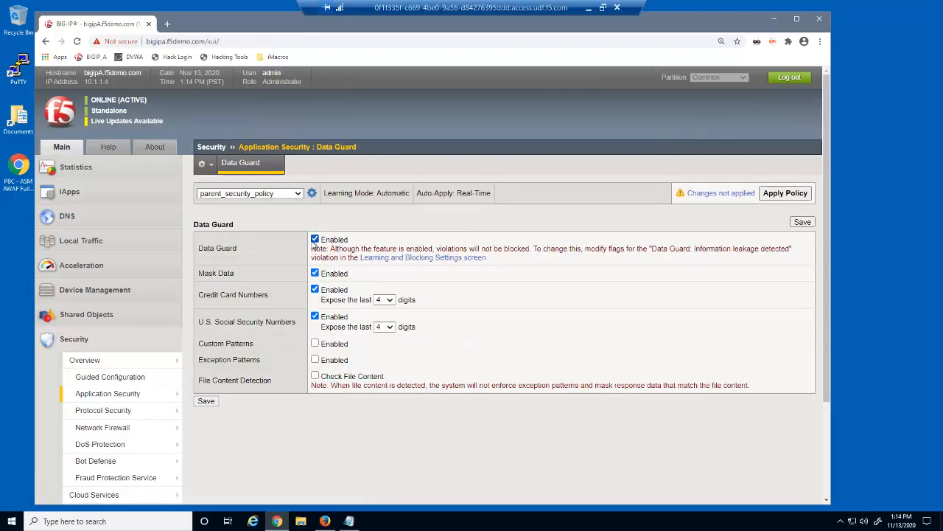
click(802, 223)
Step: Check the Data Guard state on dvwa_security_policy and then hackazon_security_policy
click(298, 194)
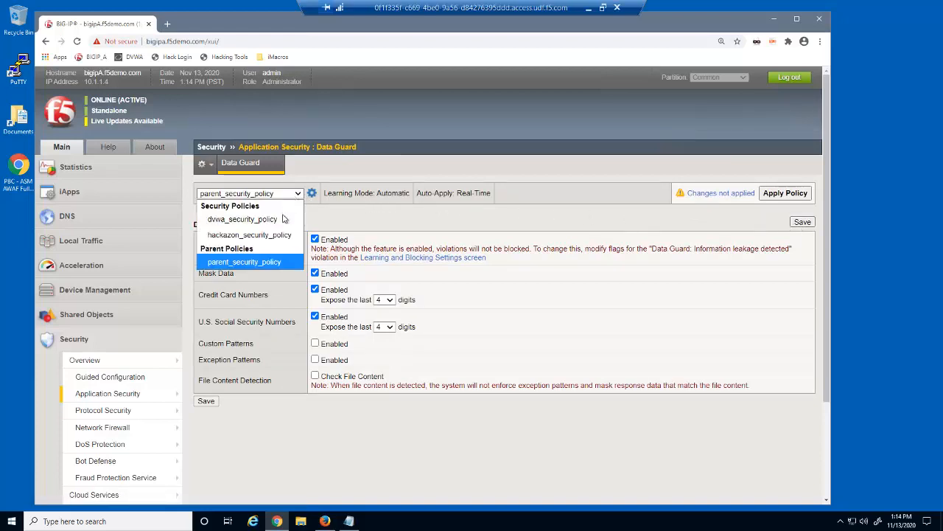
click(284, 220)
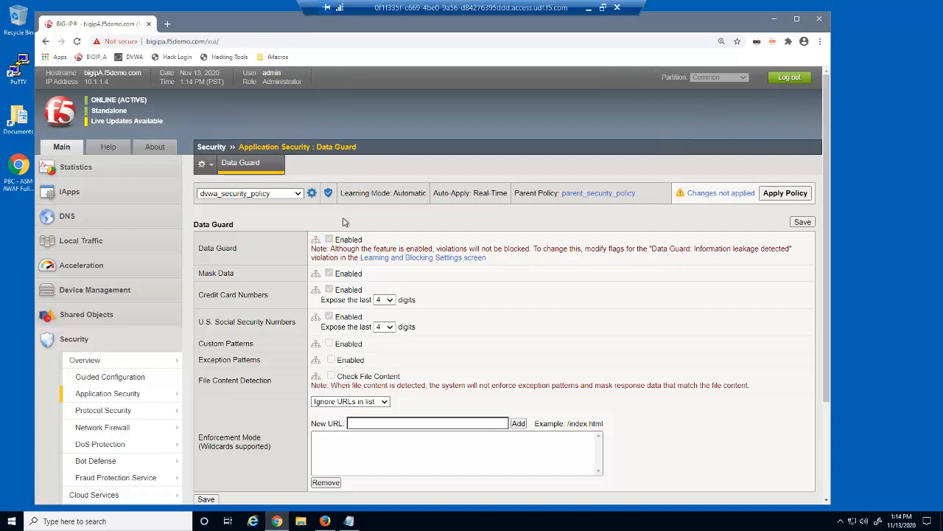
click(299, 195)
click(288, 235)
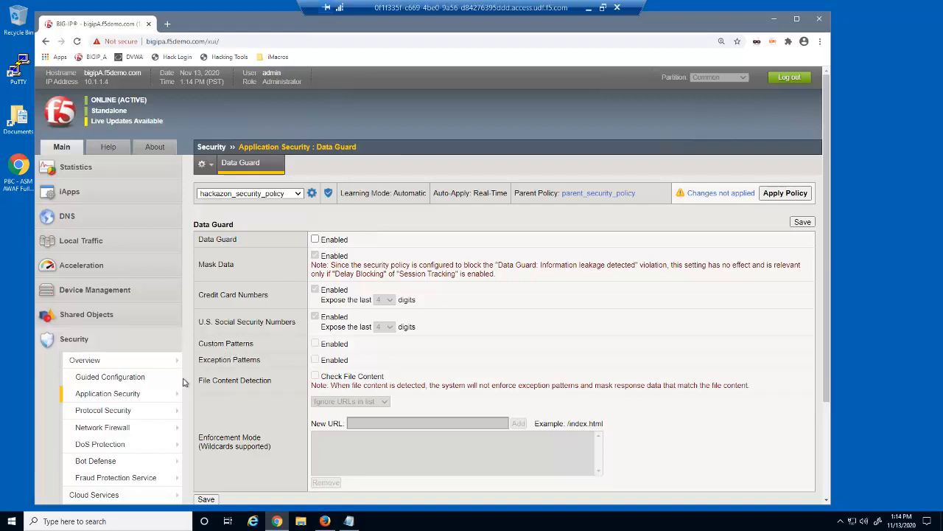
Step: Open Geolocation Enforcement for parent_security_policy
mouse_move(167, 396)
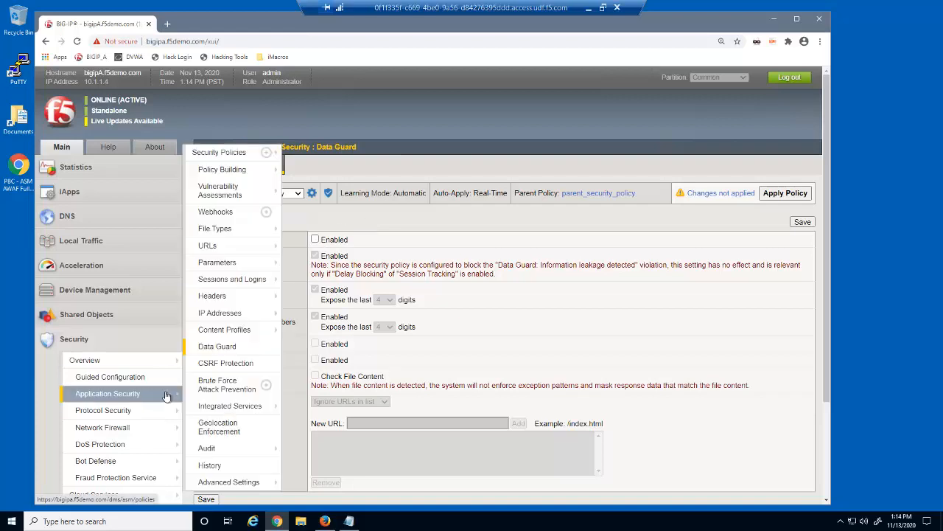
click(220, 426)
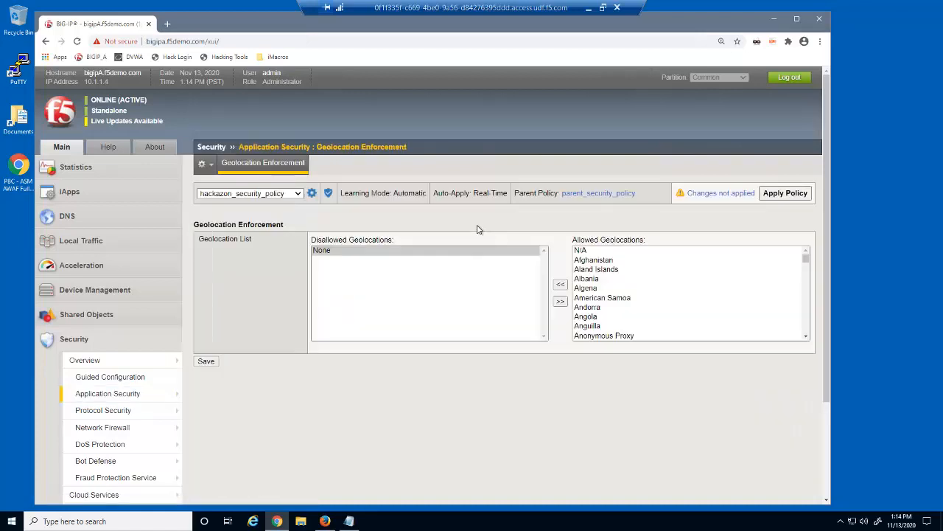
click(297, 195)
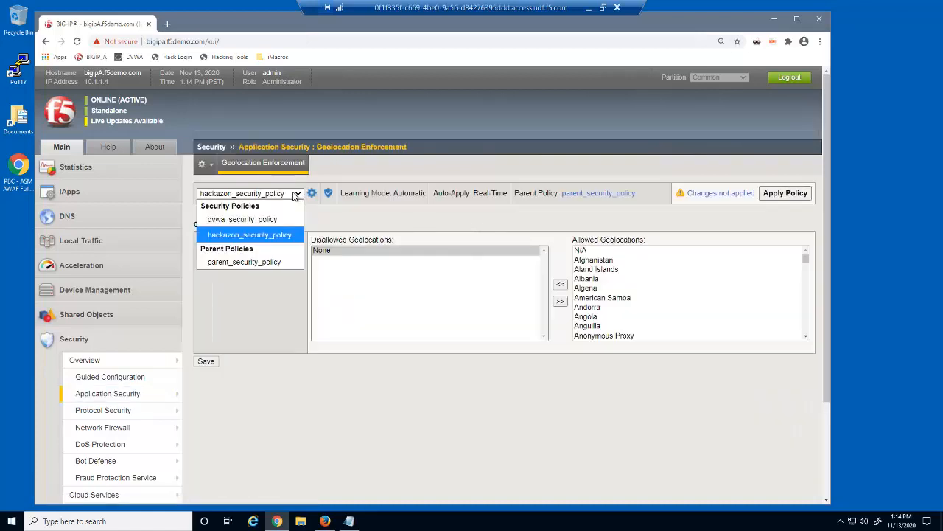
click(271, 263)
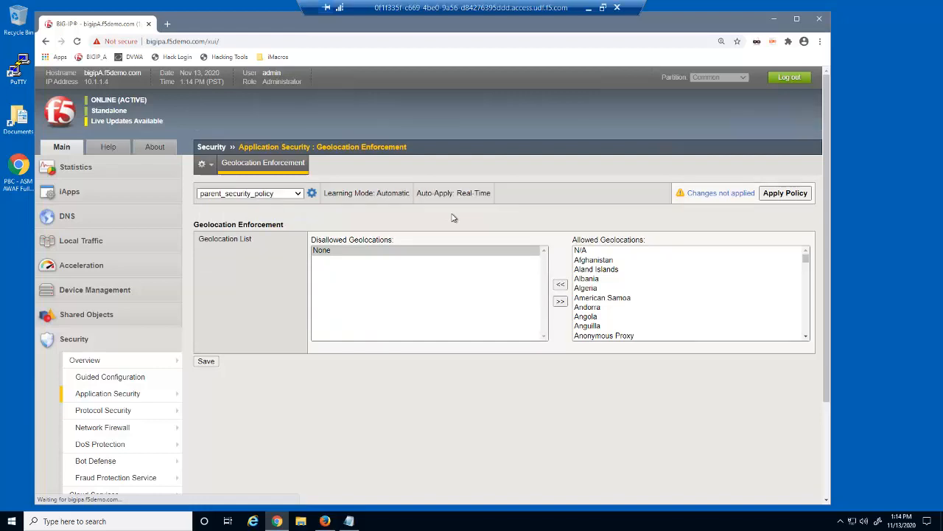
Step: Disallow Syrian Arab Republic, save and apply, then switch to dvwa_security_policy to confirm inheritance
click(596, 269)
text(sy)
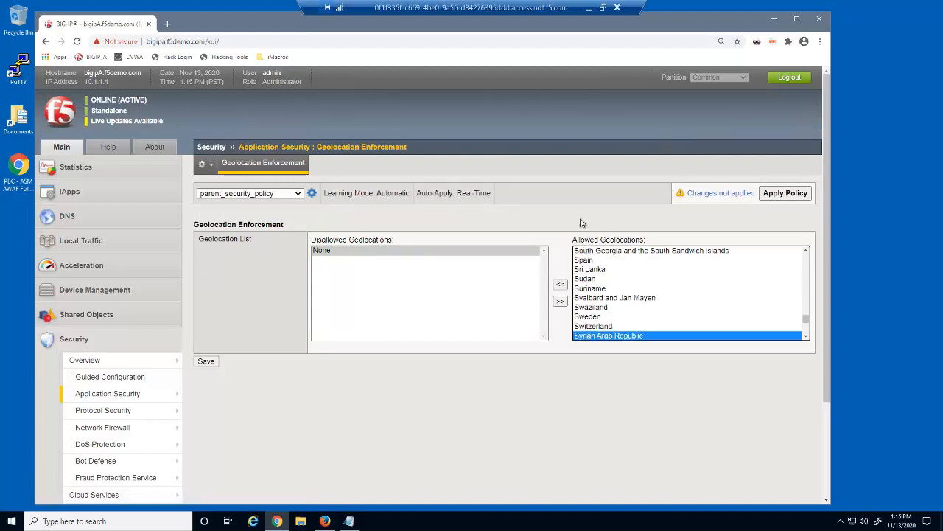
click(560, 286)
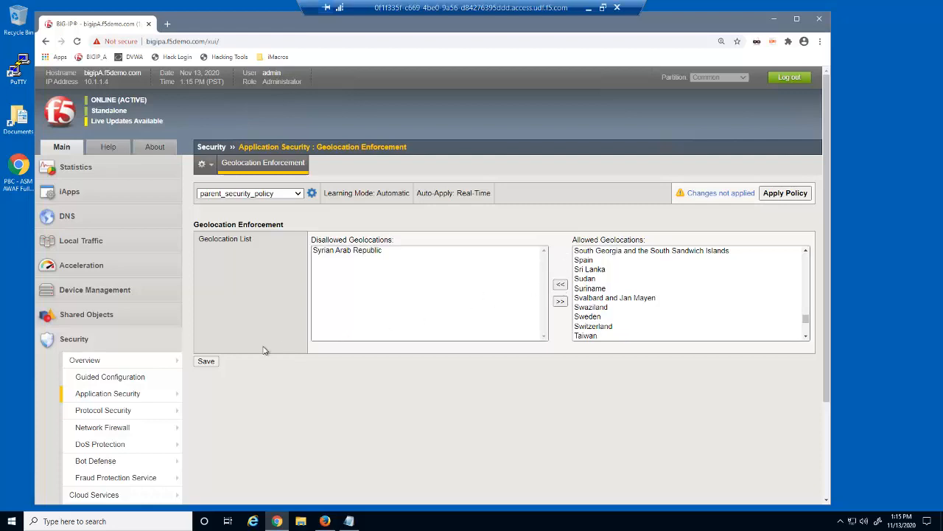
click(209, 362)
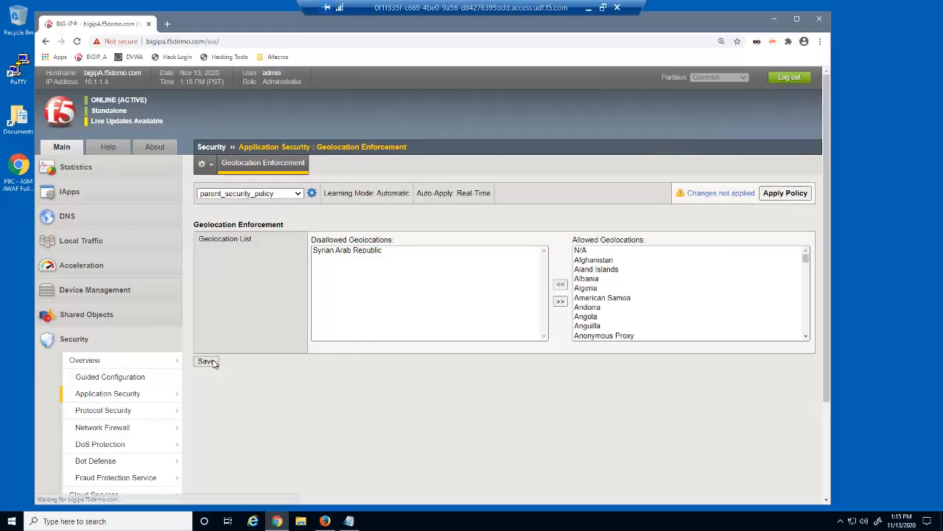
click(781, 194)
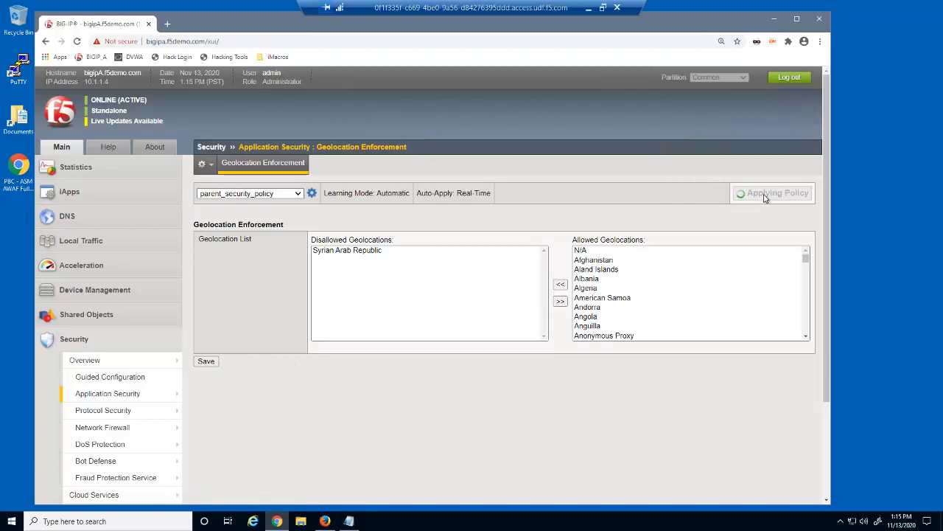
click(298, 195)
click(283, 219)
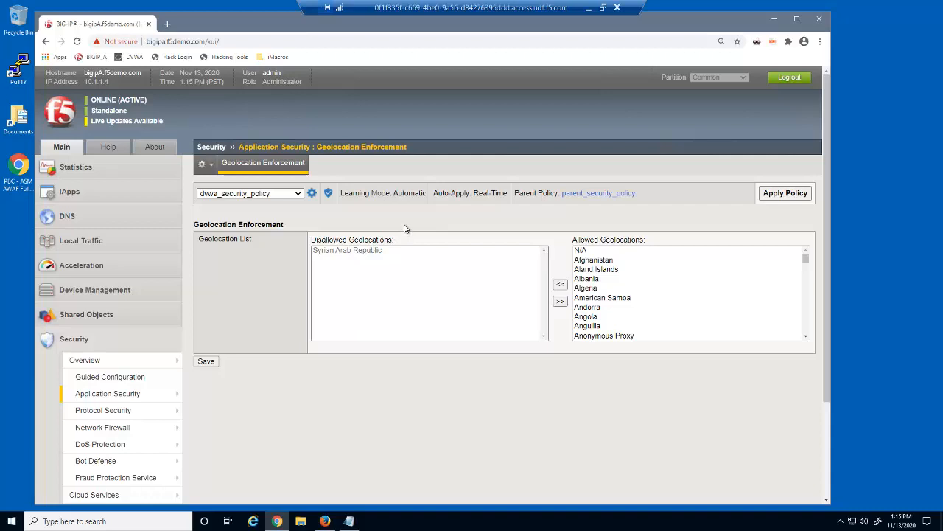
Step: Disallow Korea, Democratic People's Republic of in dvwa_security_policy, save, apply, then select hackazon_security_policy
click(583, 289)
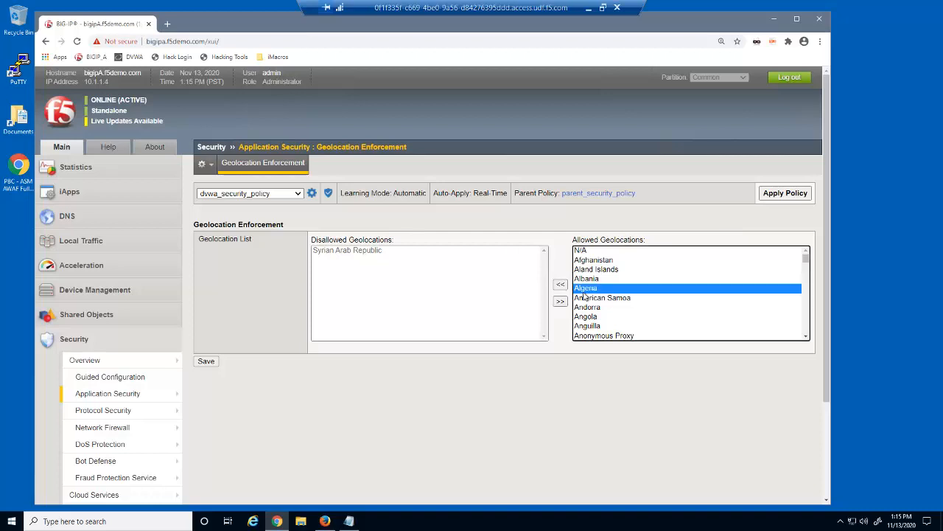
key(k)
key(o)
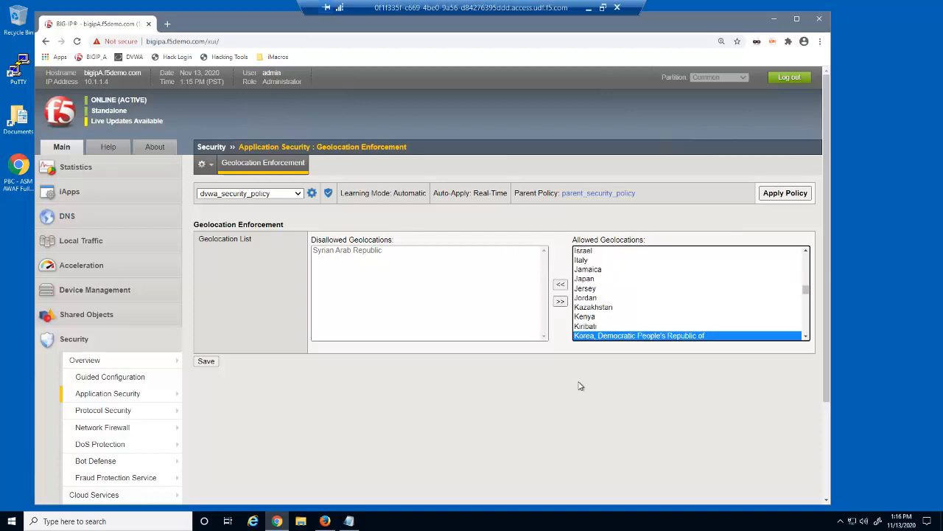
click(560, 285)
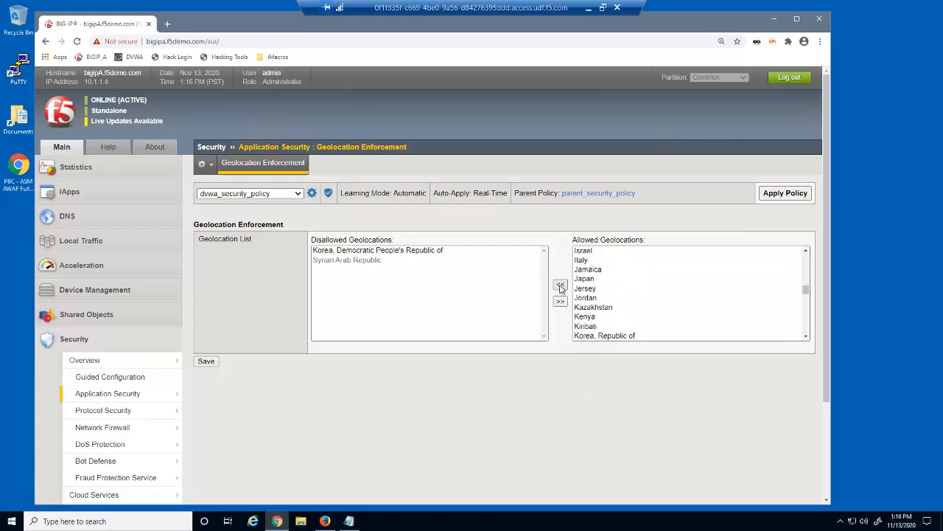
click(209, 365)
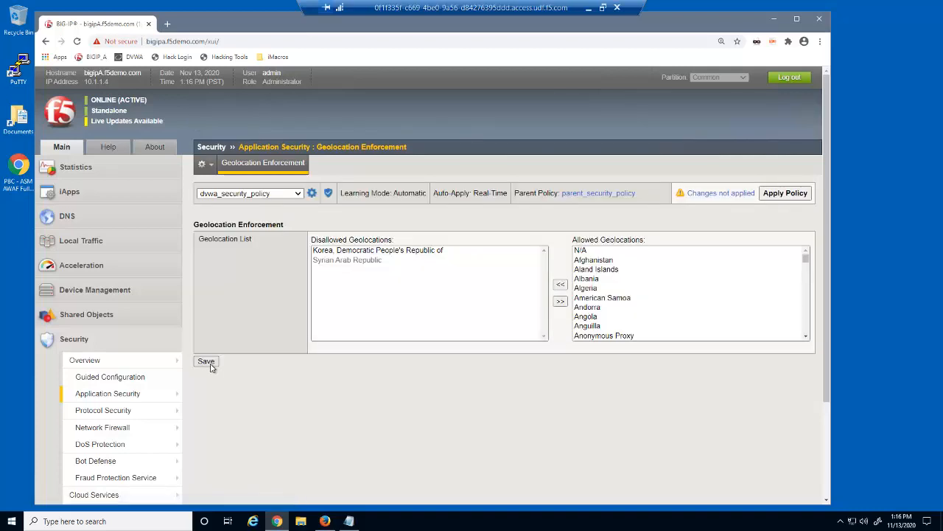
click(766, 197)
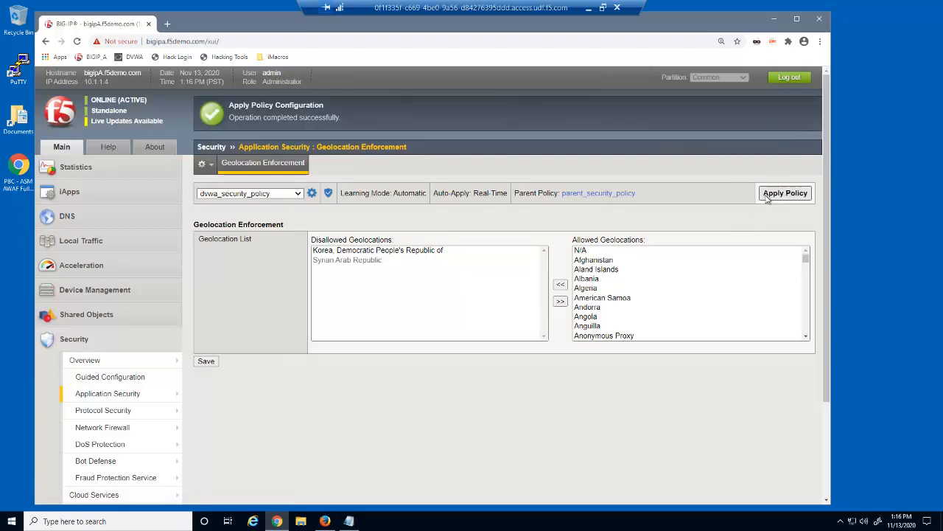
click(298, 194)
click(271, 235)
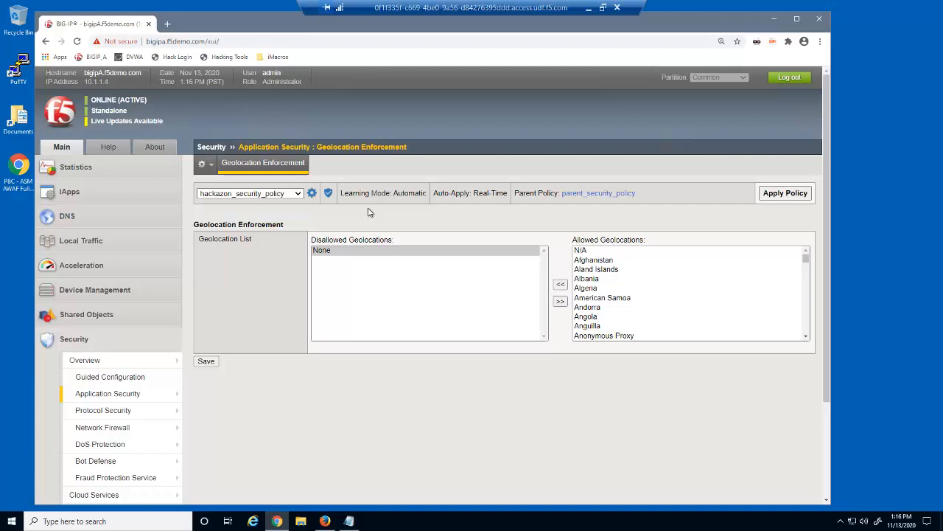
Step: Turn off Perform Staging on hackazon_security_policy's * parameter, update it, and apply the policy
mouse_move(181, 392)
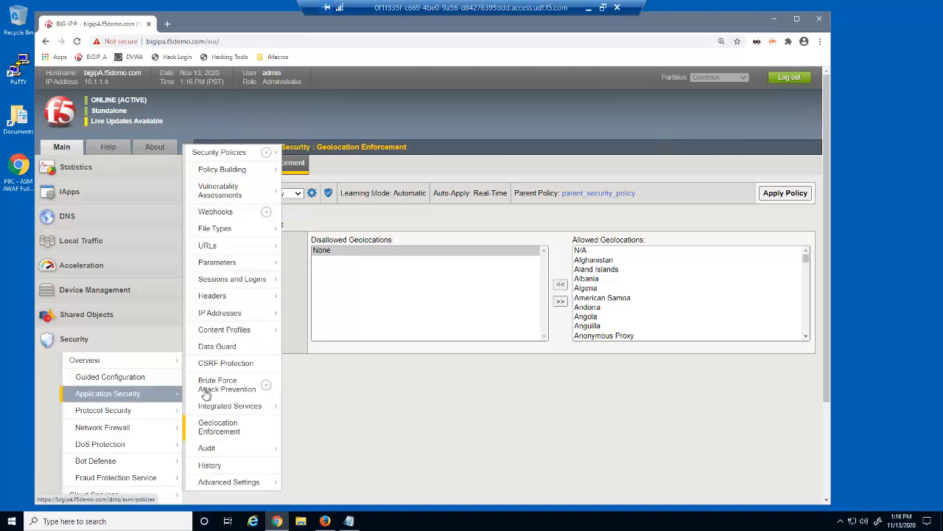
mouse_move(271, 265)
click(304, 267)
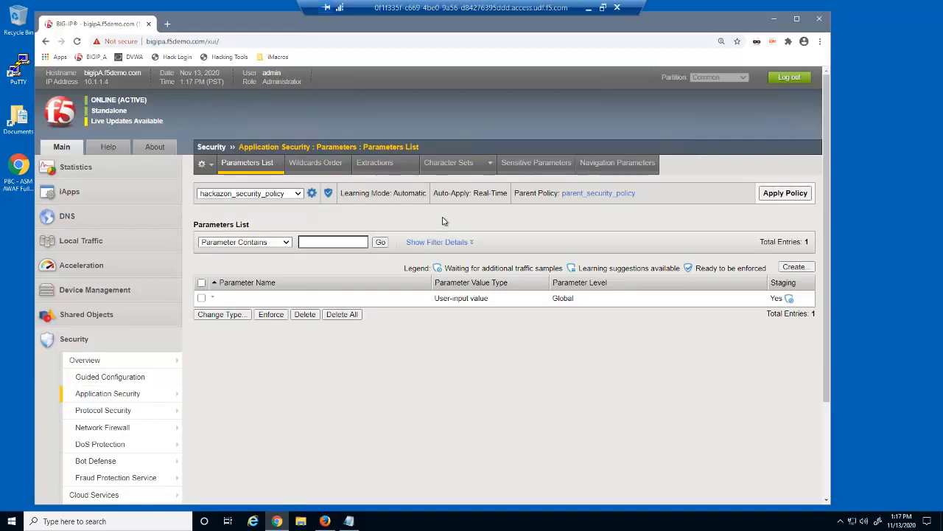
click(213, 297)
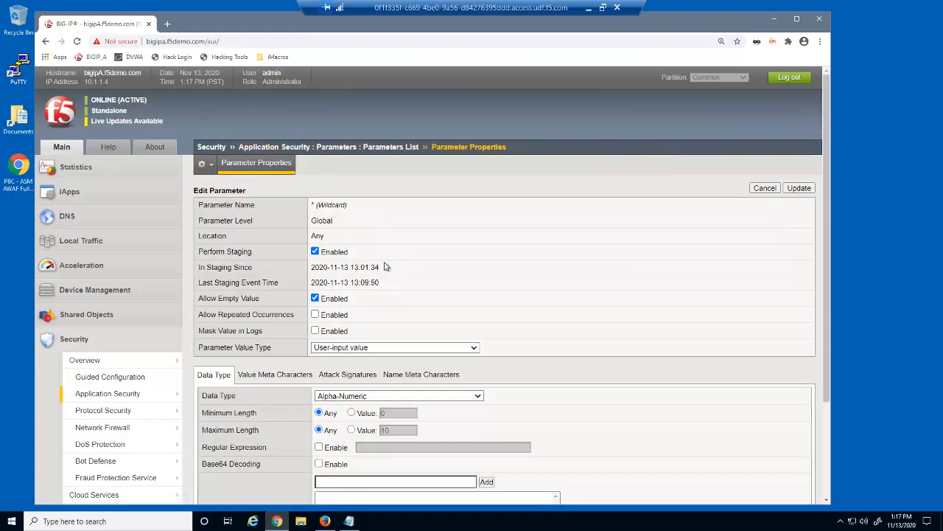
click(315, 251)
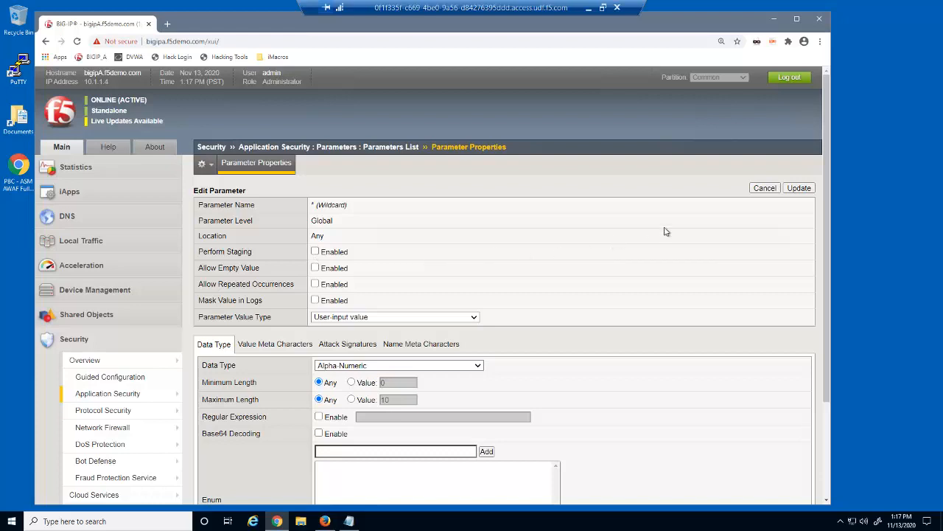
click(793, 188)
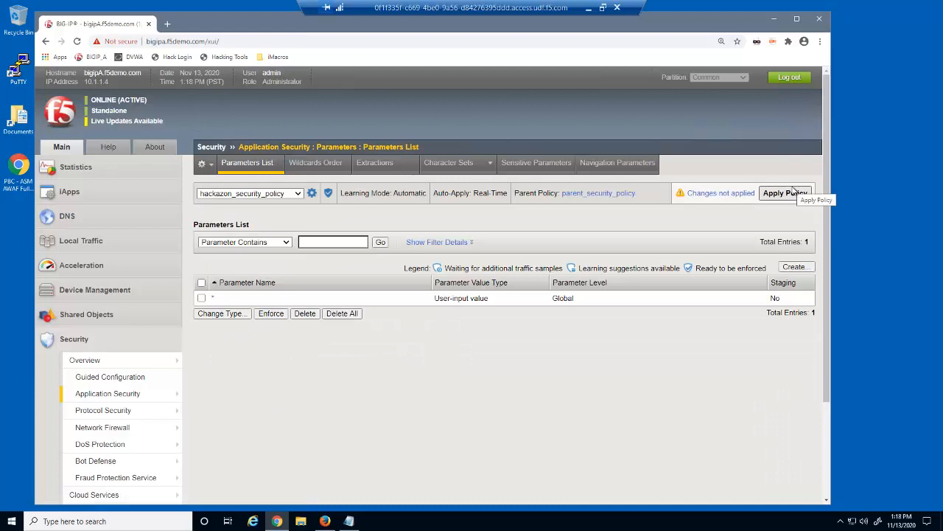
click(790, 196)
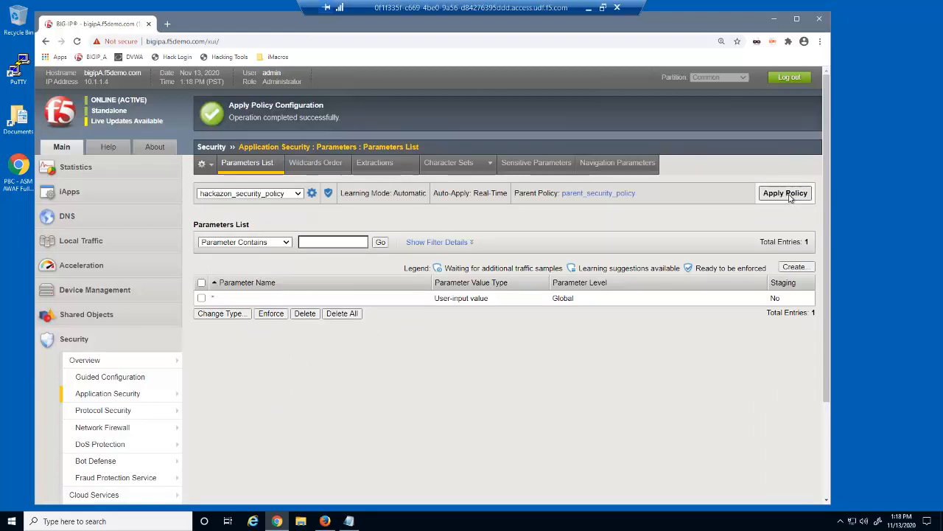
click(296, 194)
Step: Turn off Perform Staging on dvwa_security_policy's * parameter, update it, and apply the policy
click(244, 219)
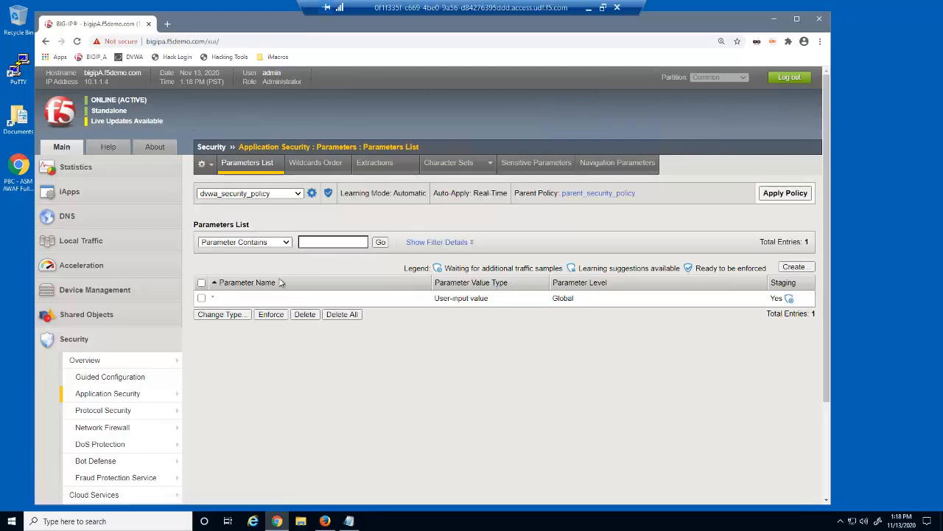
click(214, 298)
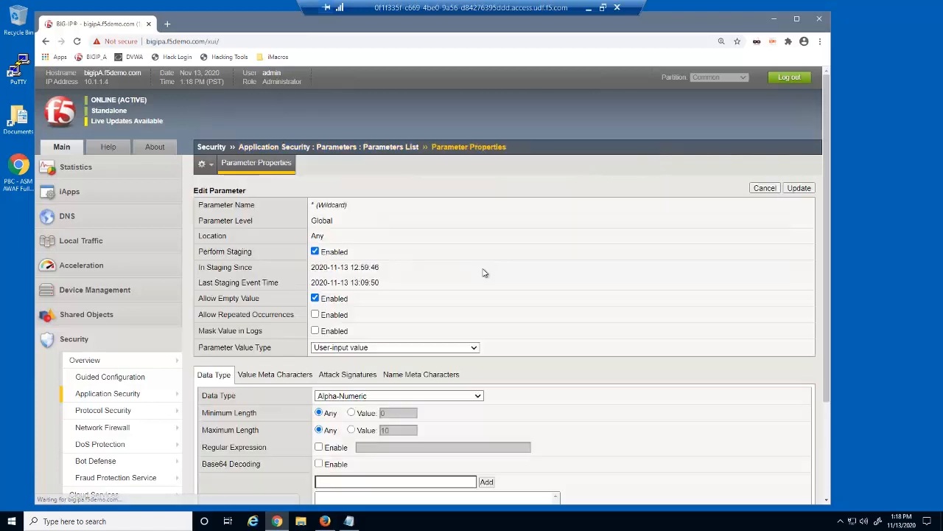
click(315, 251)
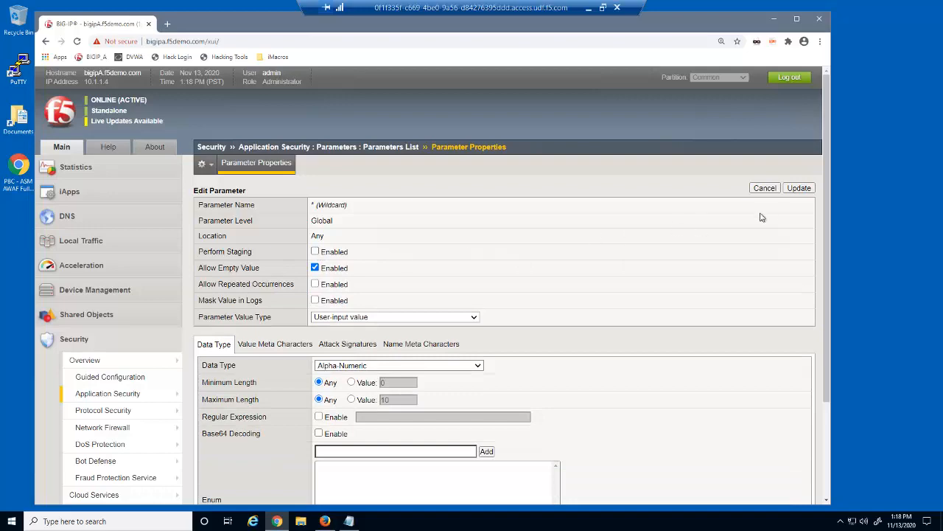
click(802, 188)
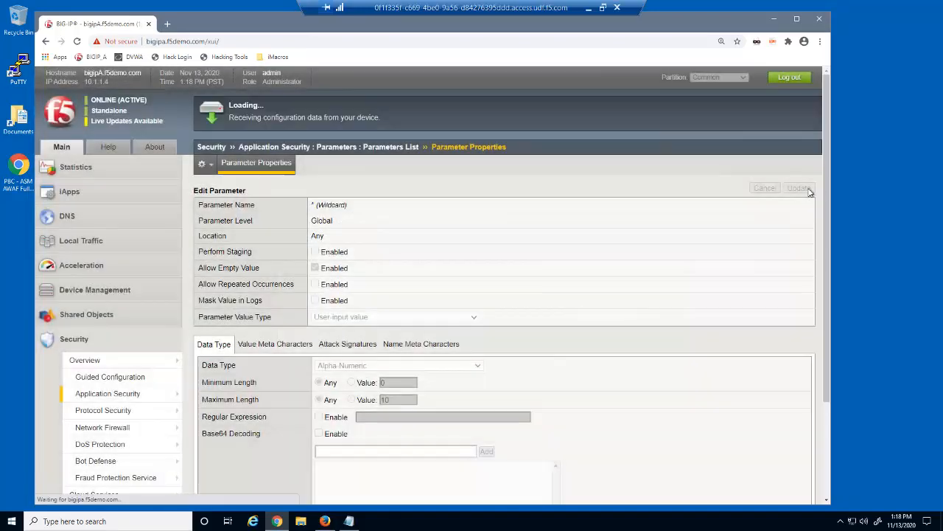
click(786, 198)
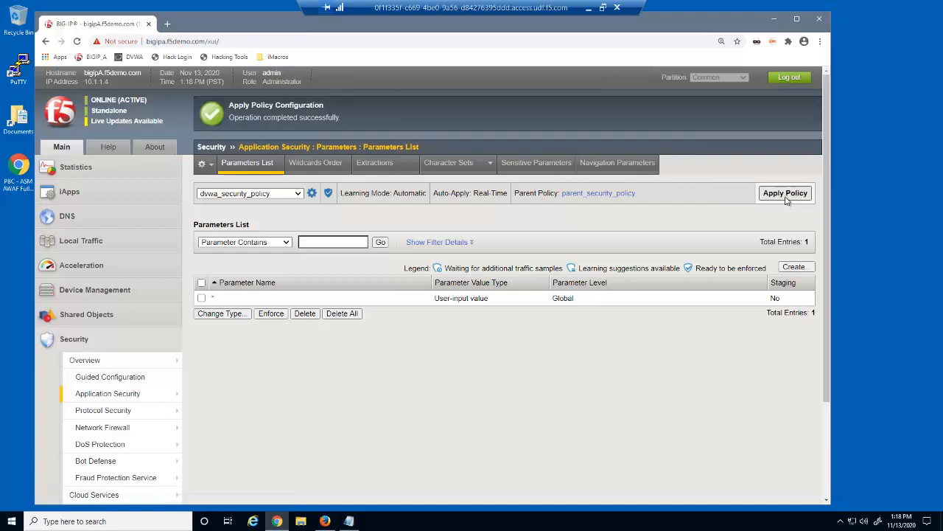
right_click(325, 520)
Step: Loop the iMacros Demos > 23 build.iim macro in a private window, then close it
click(339, 447)
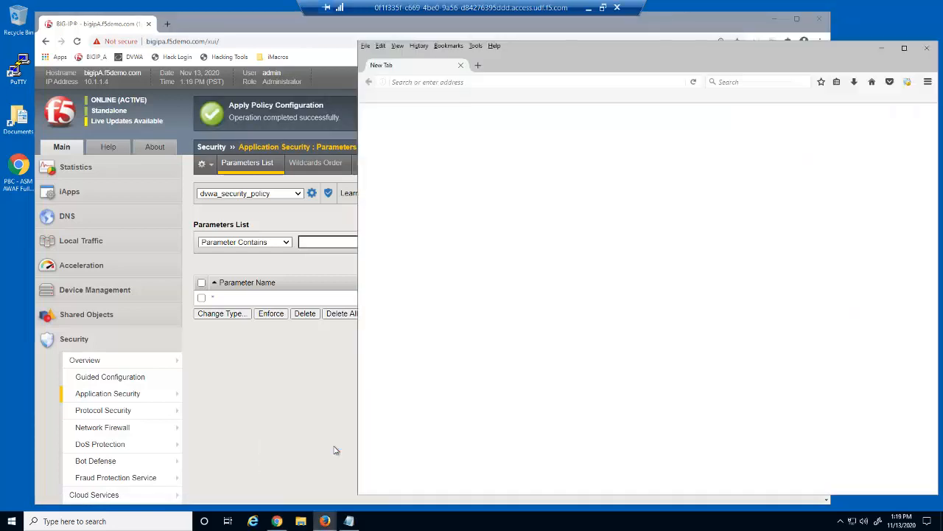
click(907, 81)
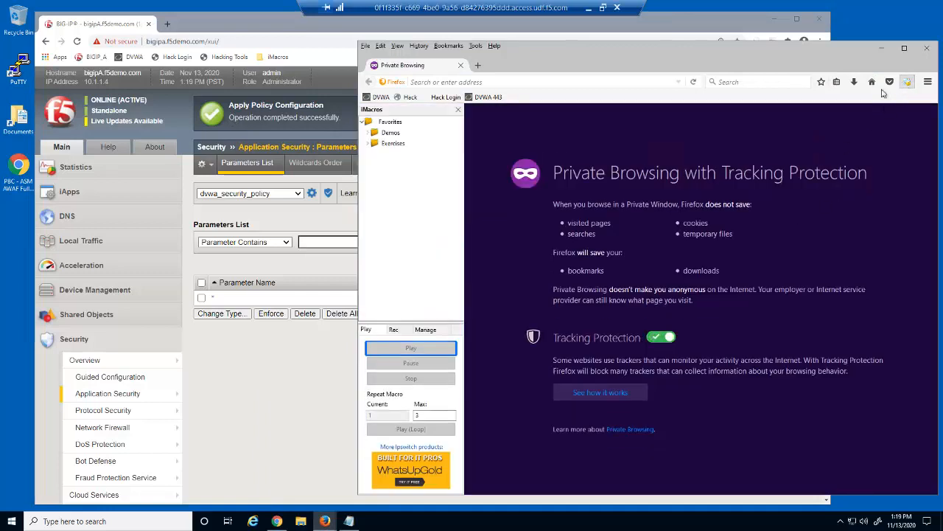
click(371, 132)
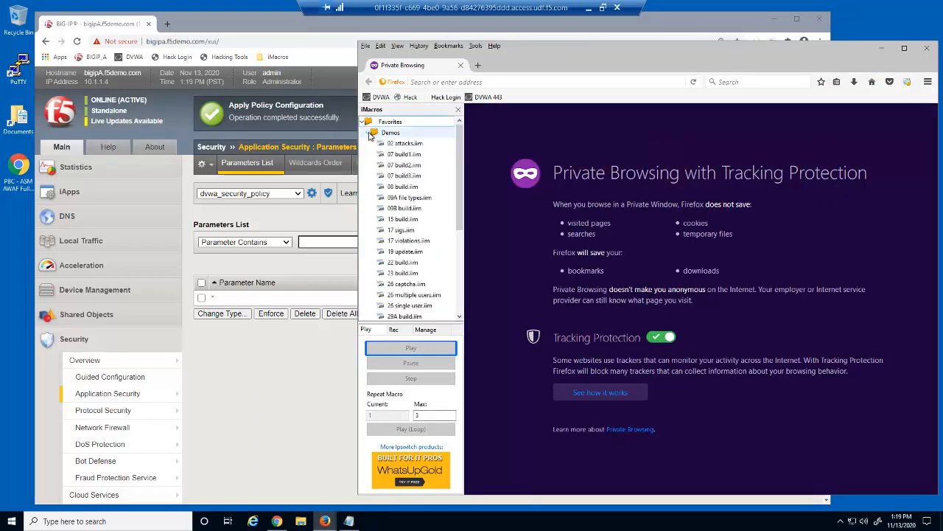
click(402, 272)
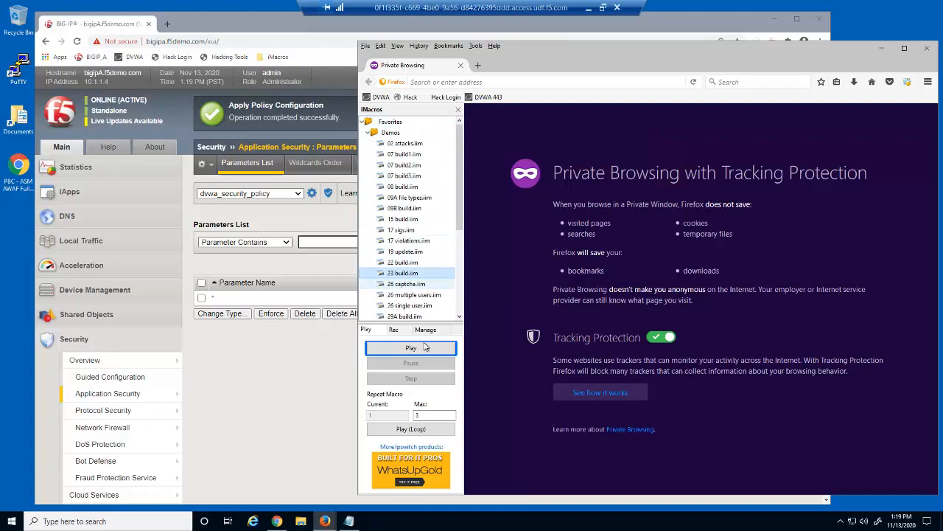
click(450, 430)
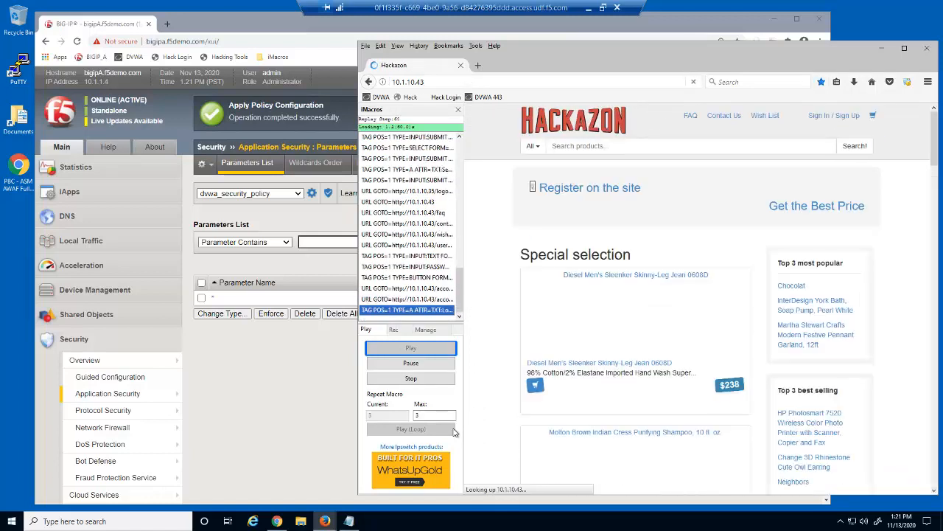
click(928, 49)
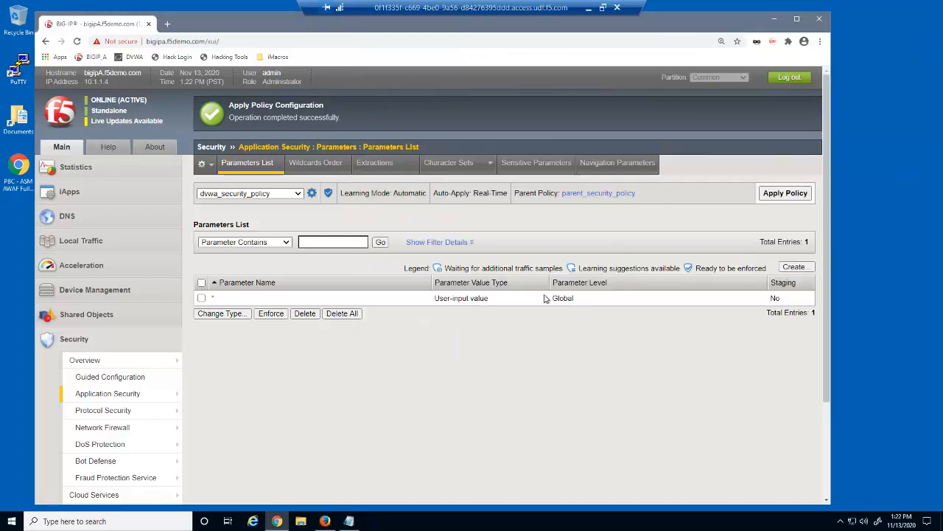
Step: Browse dvwa_security_policy's Traffic Learning suggestions, then view hackazon_security_policy's 33 suggestions
mouse_move(170, 393)
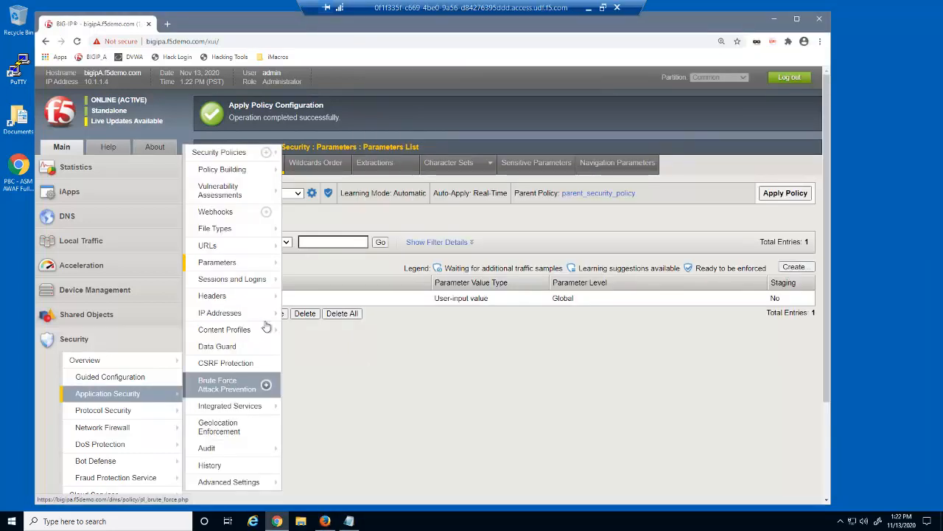
click(317, 170)
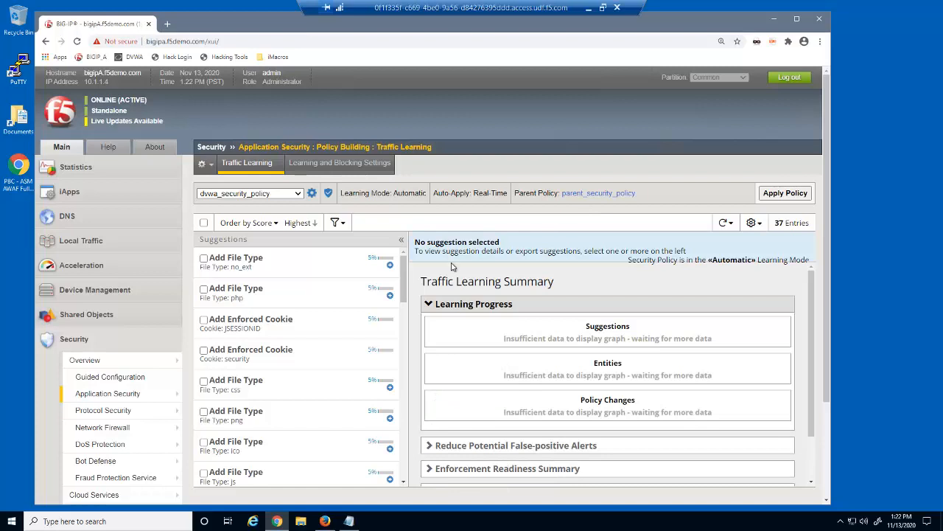
mouse_move(402, 280)
mouse_down()
mouse_move(398, 310)
mouse_move(405, 271)
mouse_up()
click(299, 194)
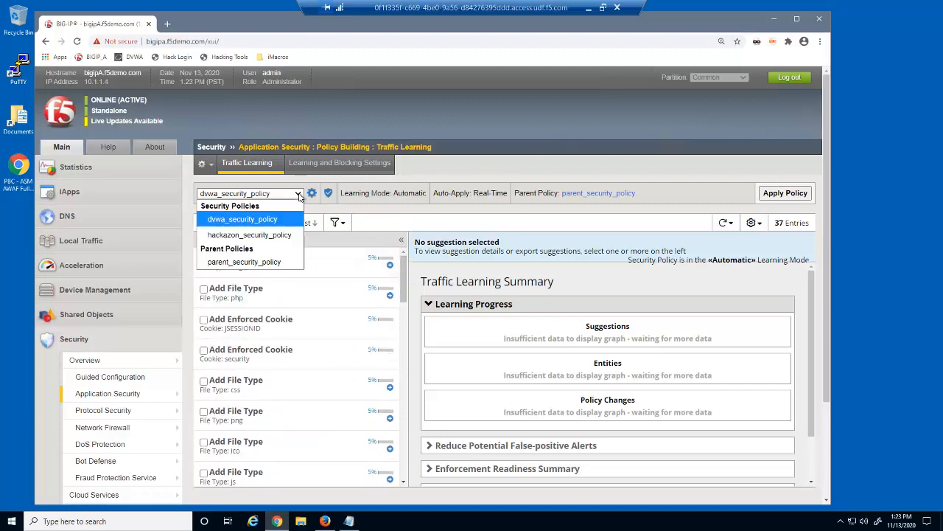
click(284, 235)
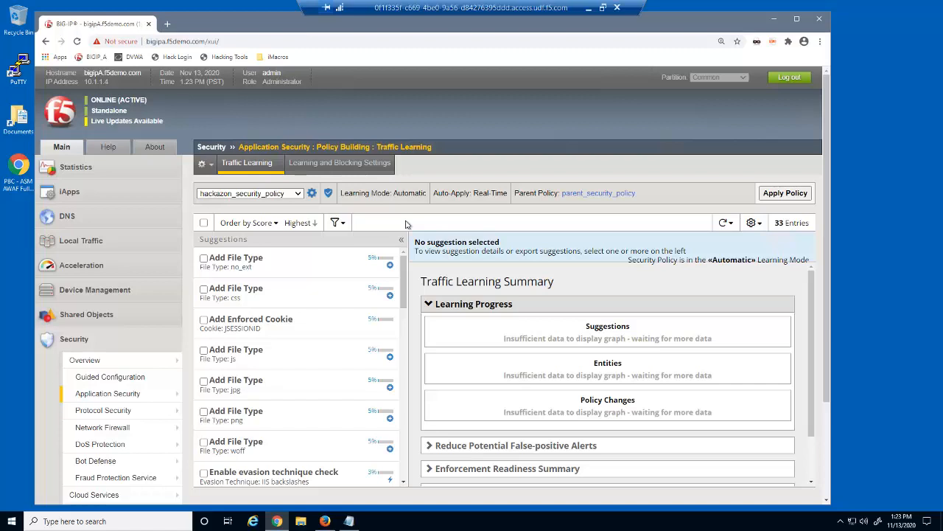
click(325, 521)
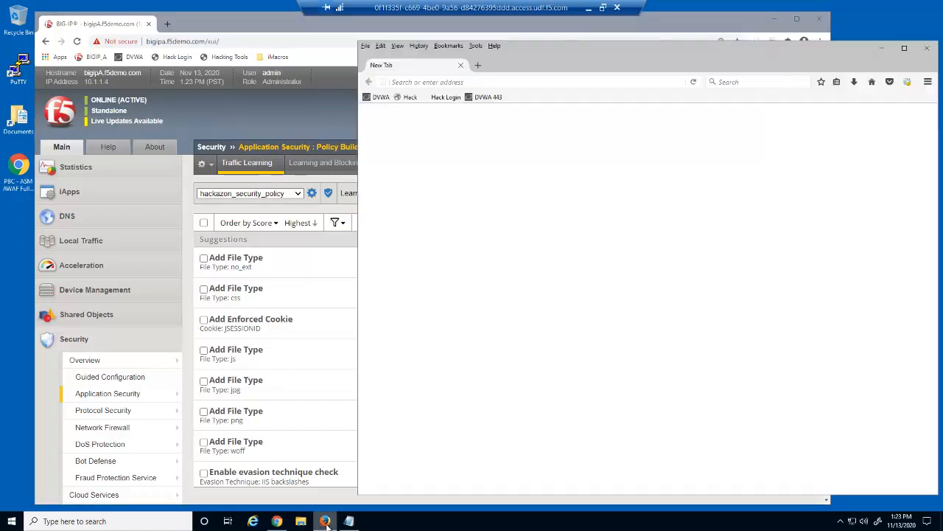
Step: Log in to DVWA with the test user's credentials and open the Command Execution page
click(374, 96)
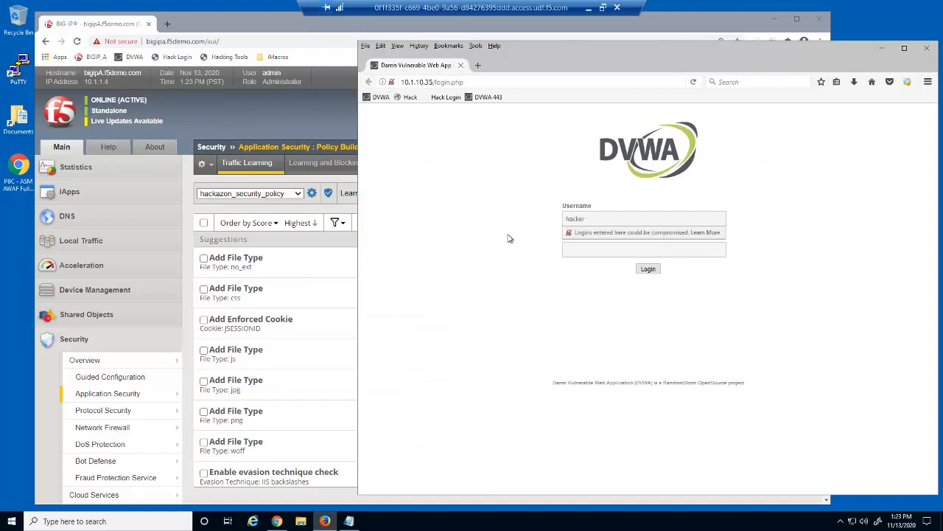
text(hacker)
key(Tab)
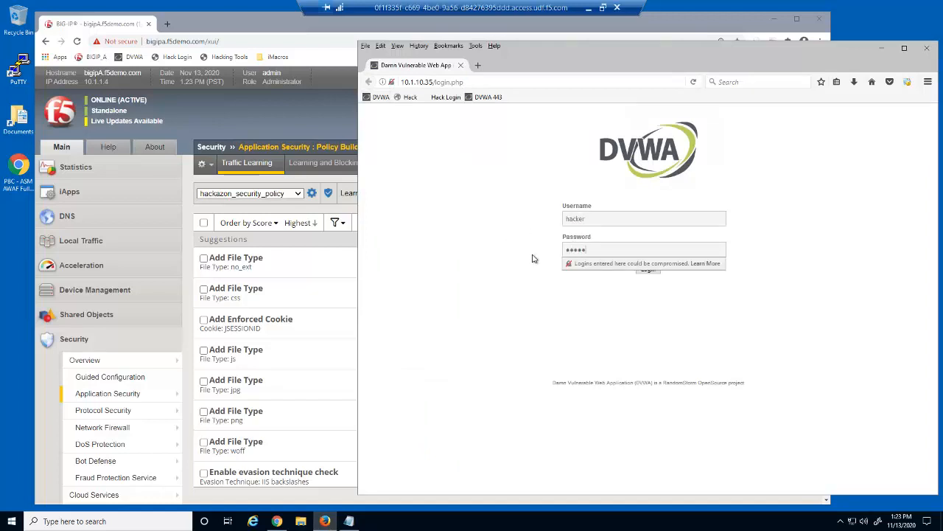
click(648, 270)
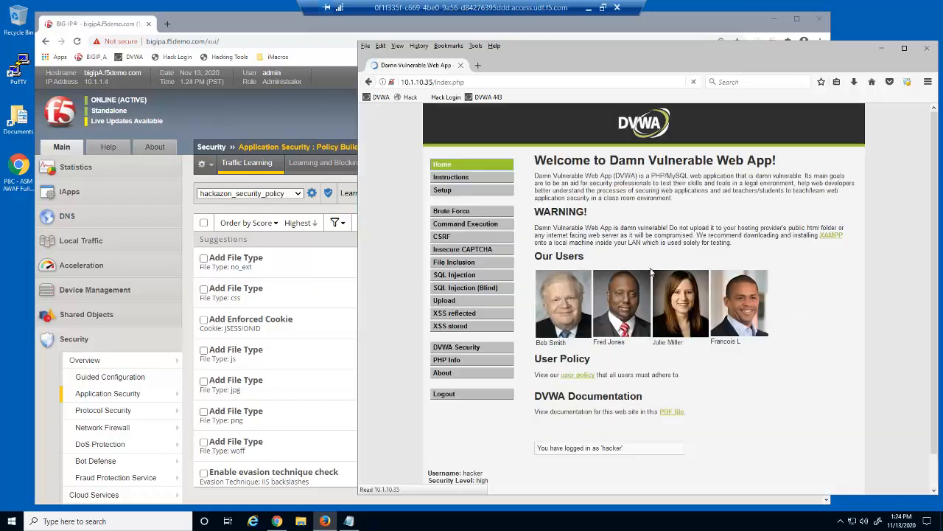
click(502, 223)
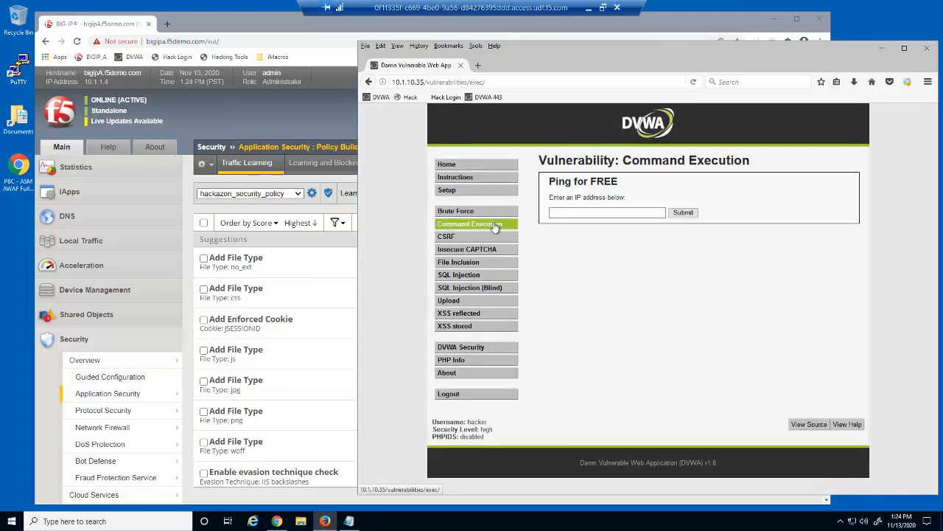
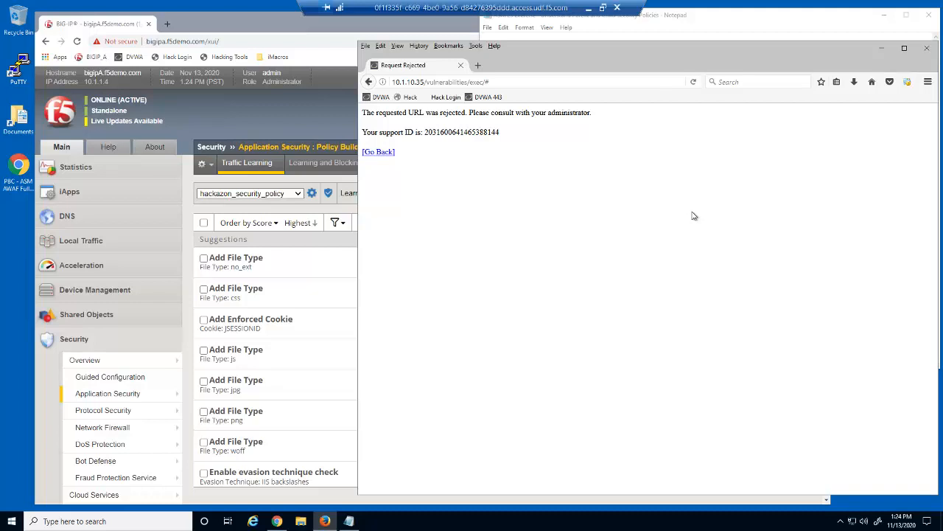
Step: Return to DVWA via its bookmark and open the SQL Injection page with the User ID form
click(381, 96)
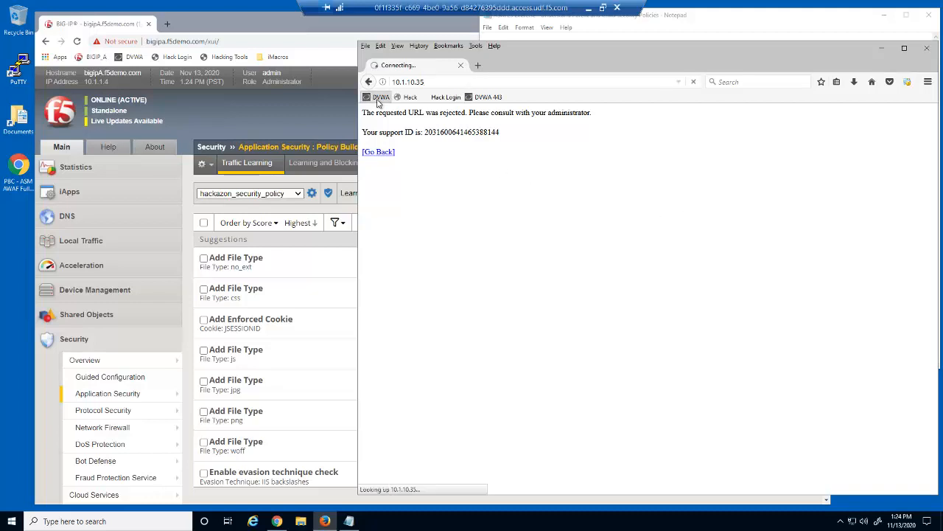
click(469, 275)
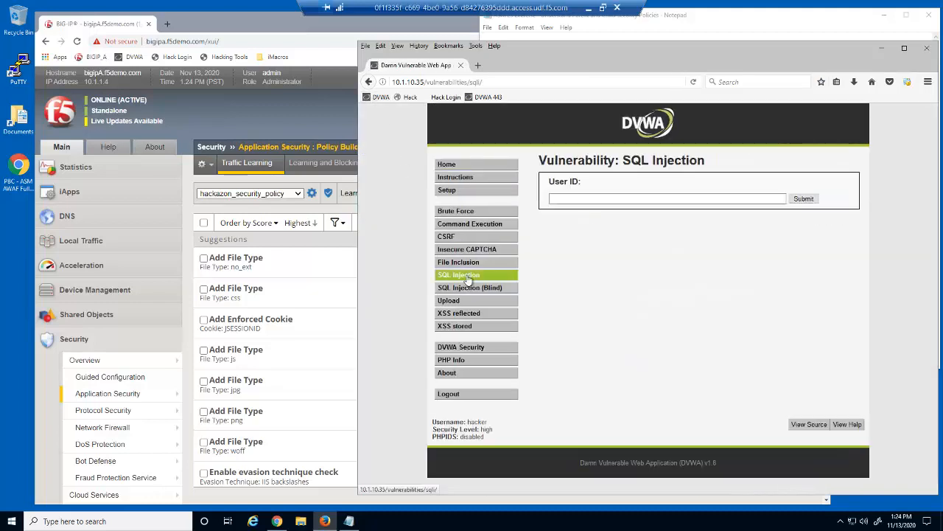
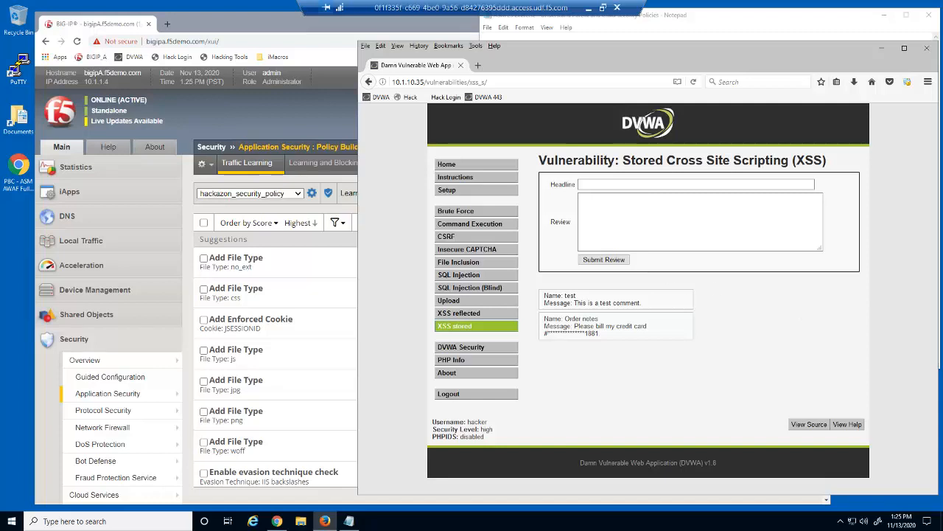
Step: Bring the Chrome window with the QEMU noVNC Linux desktop to the front
key(alt+Tab)
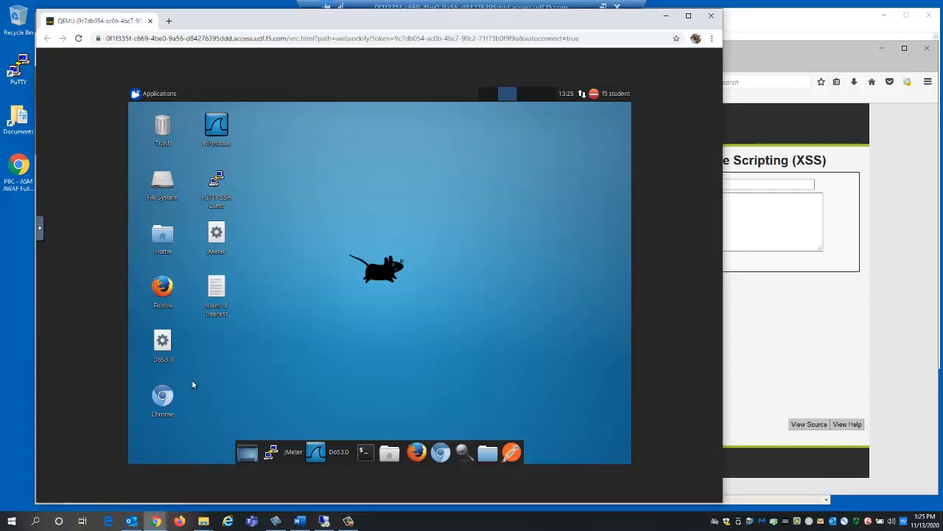
Step: Launch Chromium on the Linux desktop and load DVWA at 10.1.10.35, getting a Request Rejected page
double_click(163, 396)
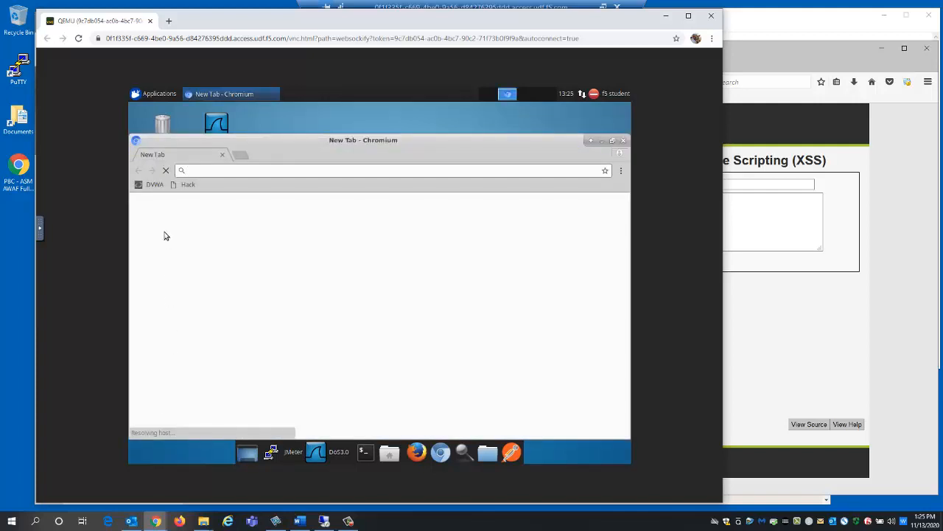
click(156, 185)
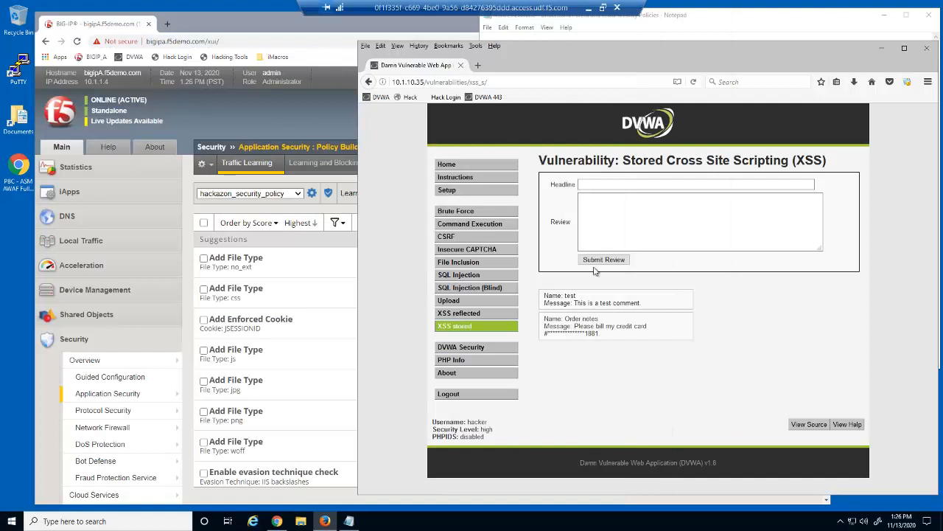
Step: Load the Hackazon storefront at 10.1.10.43 with the Notepad of attack strings in front
click(411, 99)
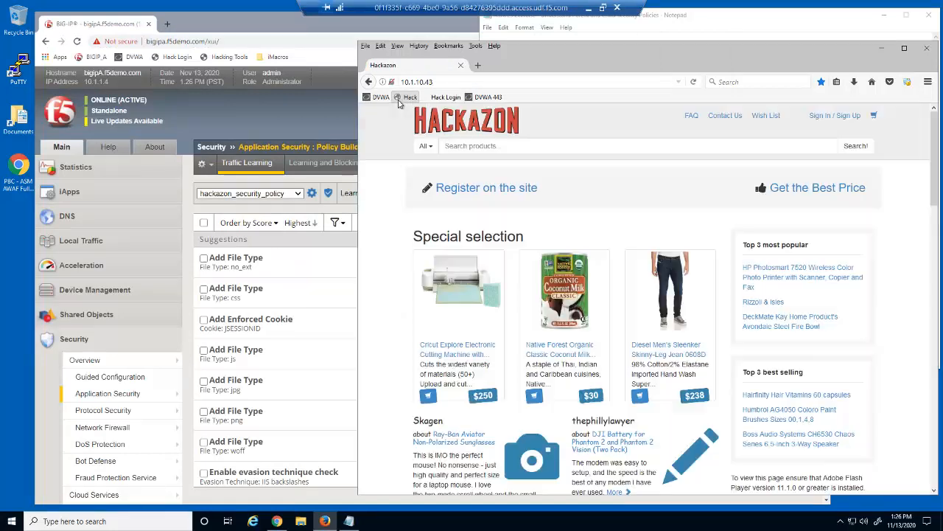
click(690, 24)
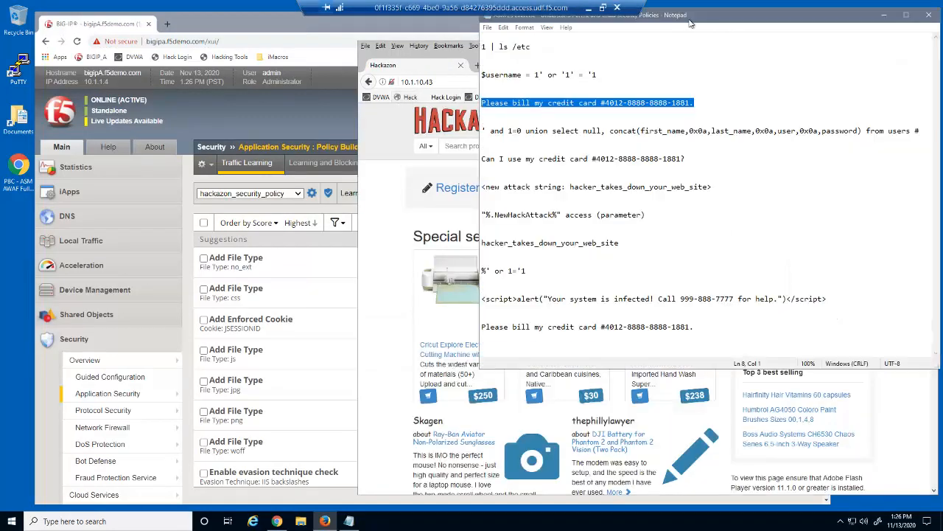
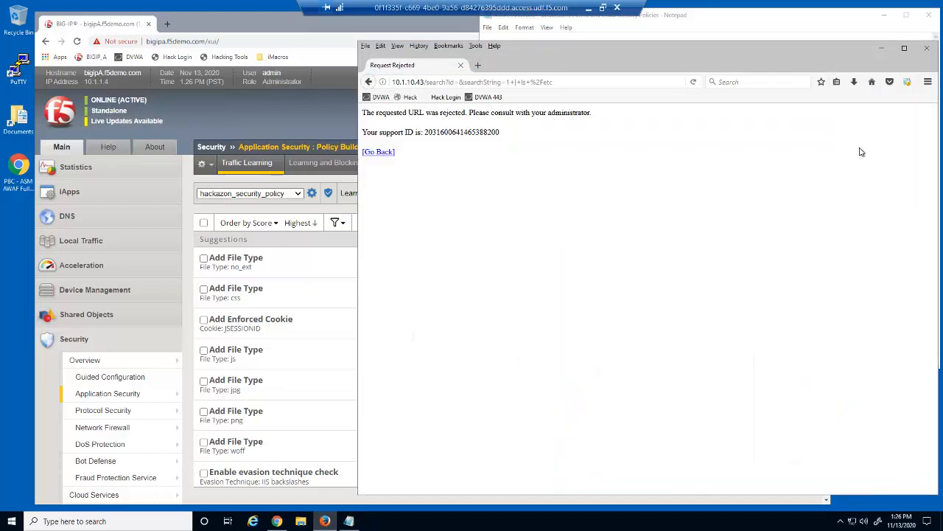
Step: Reload the Hackazon home page at 10.1.10.43 from the Hack bookmark
click(410, 98)
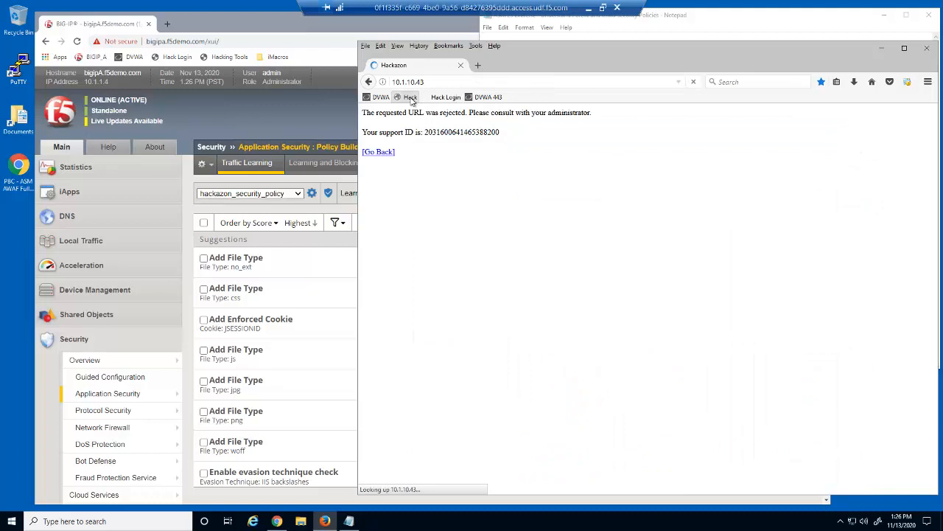
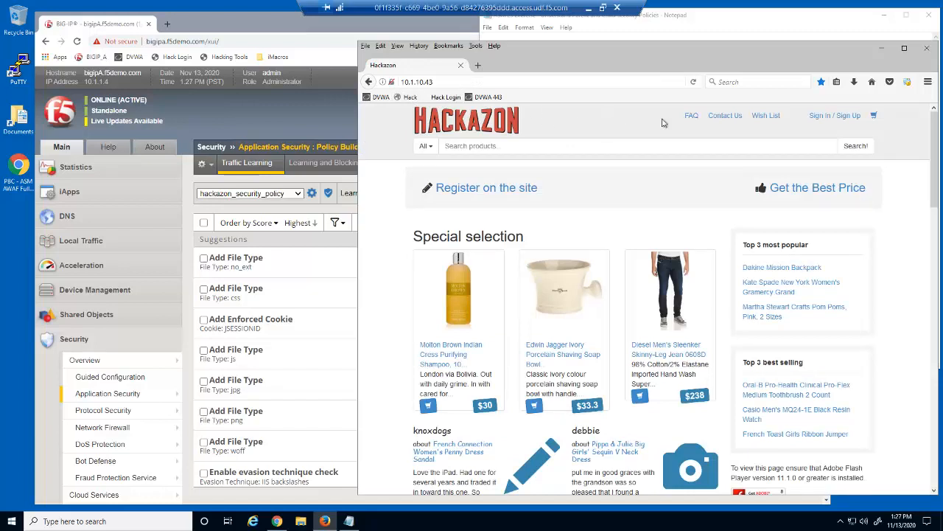
Step: Go to the Hackazon FAQ page and begin typing an e-mail address into the question form's Email field
click(693, 118)
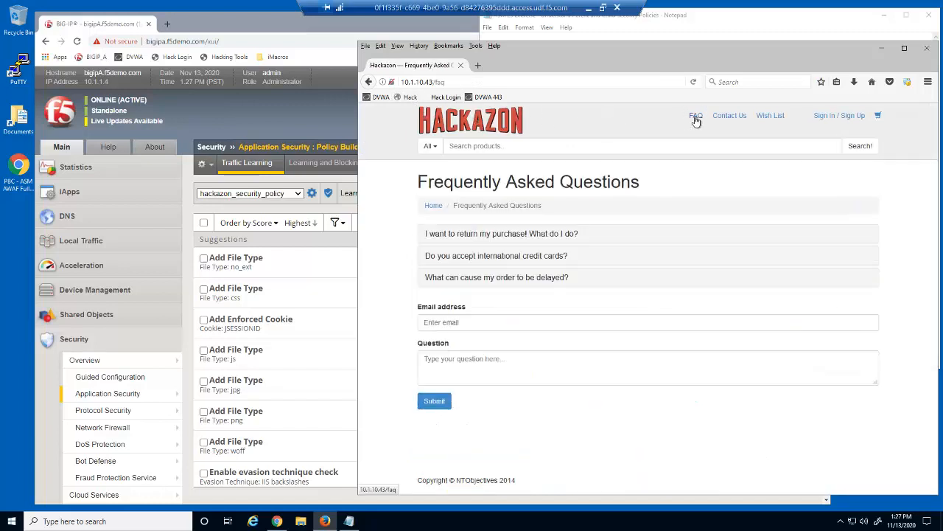
click(556, 321)
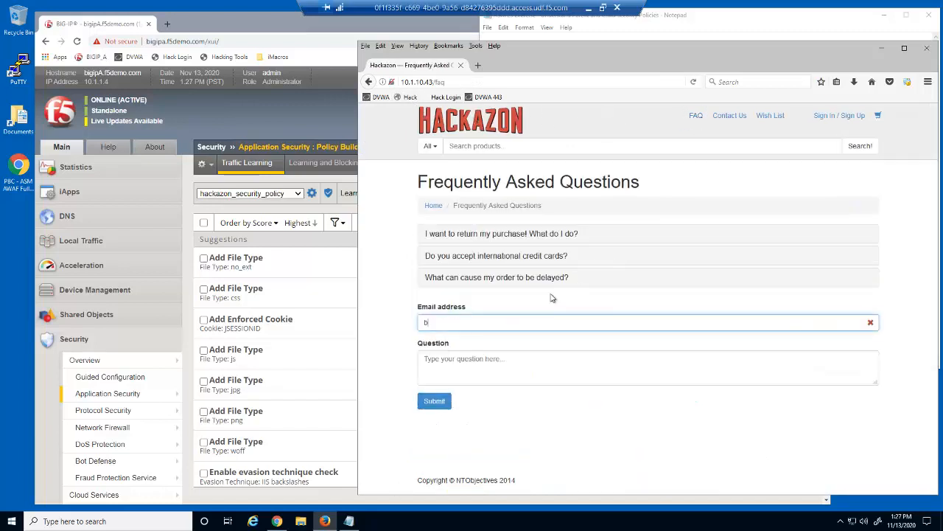
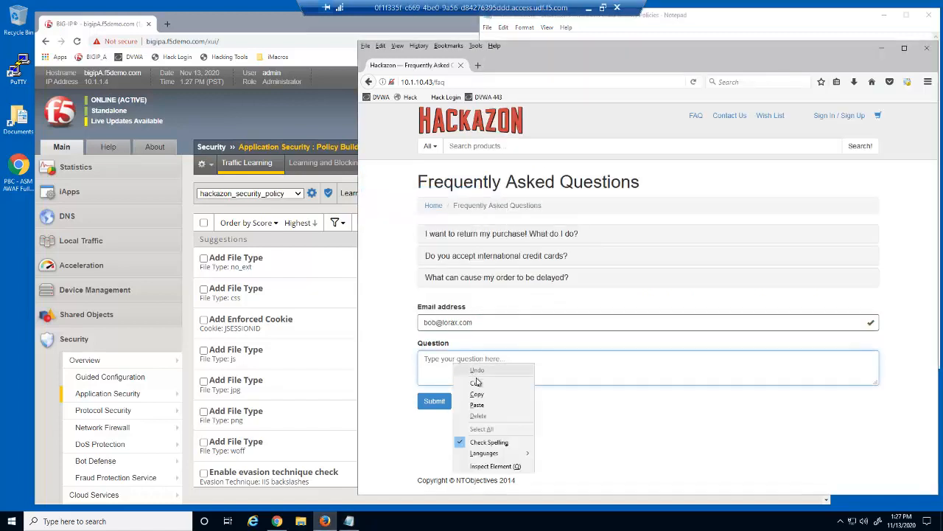
Step: Paste the credit-card question into the Question box, submit it, and switch to the VNC console
click(479, 421)
click(441, 402)
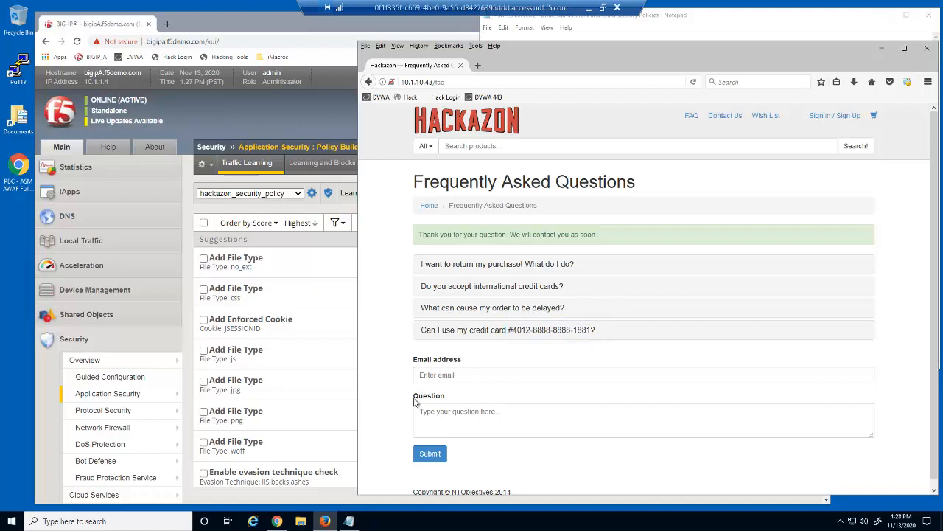
key(alt+Tab)
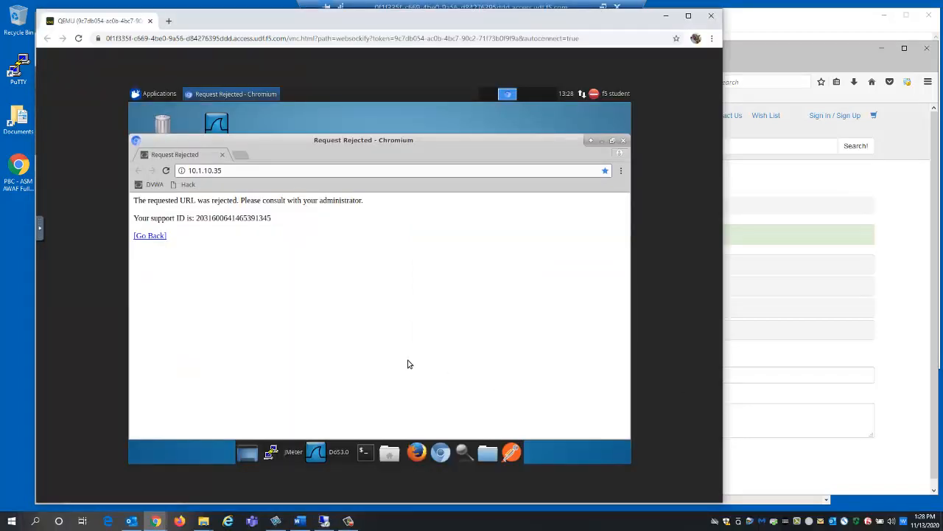
Step: Load the Hackazon home page at 10.1.10.43 from the Hack bookmark
click(188, 185)
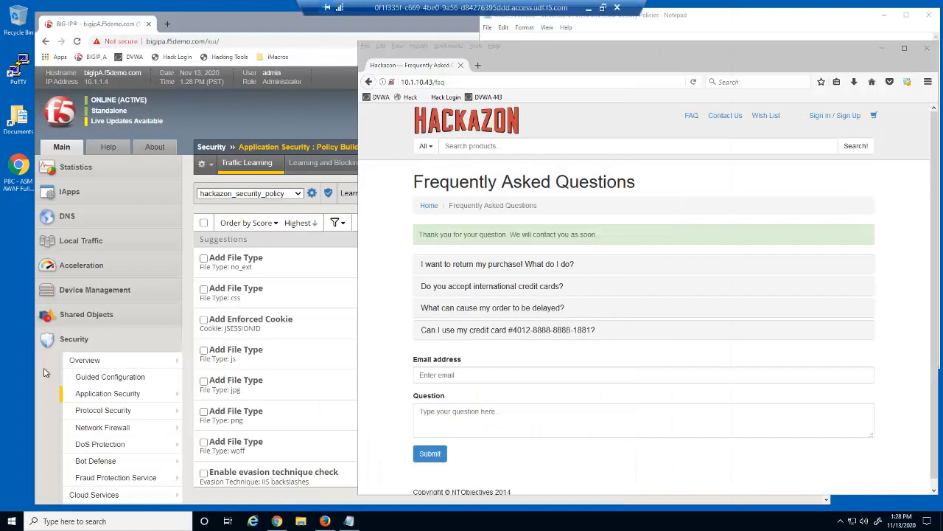
Step: Open the Inheritance Settings of hackazon_security_policy in BIG-IP
click(43, 372)
click(94, 397)
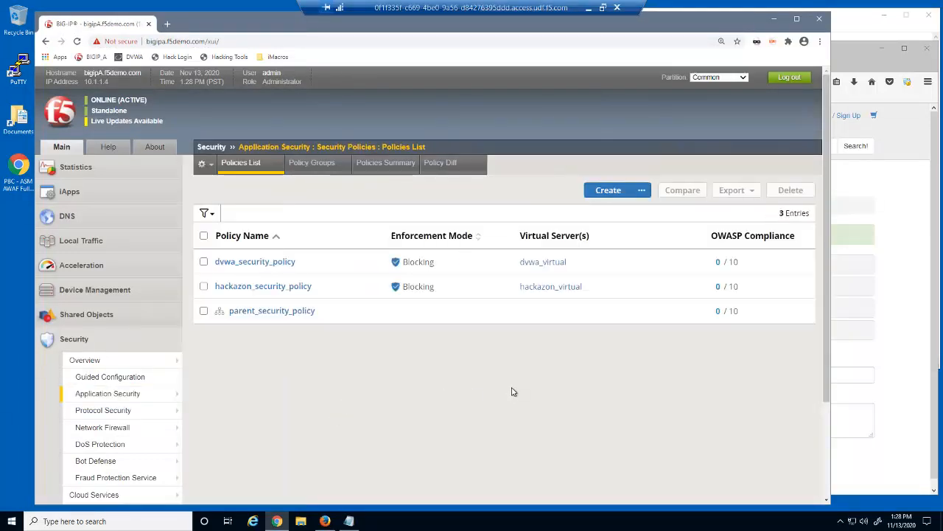
click(291, 287)
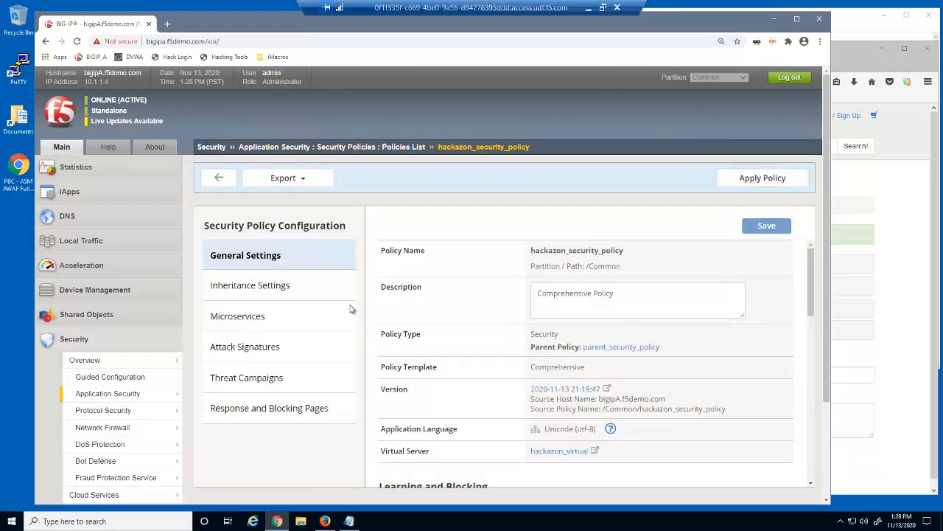
click(286, 286)
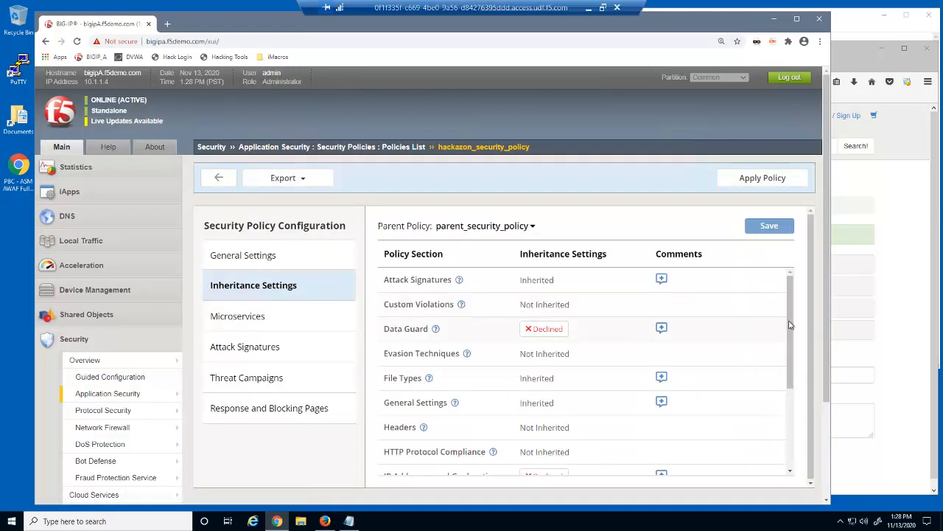
drag(793, 326, 795, 342)
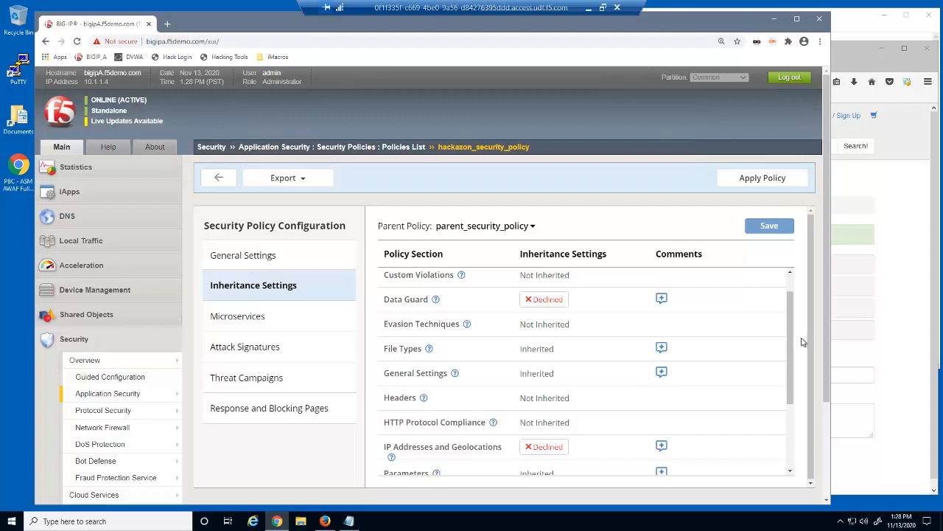
Step: Stop declining Data Guard and IP Addresses and Geolocations, then save and apply the policy
click(529, 302)
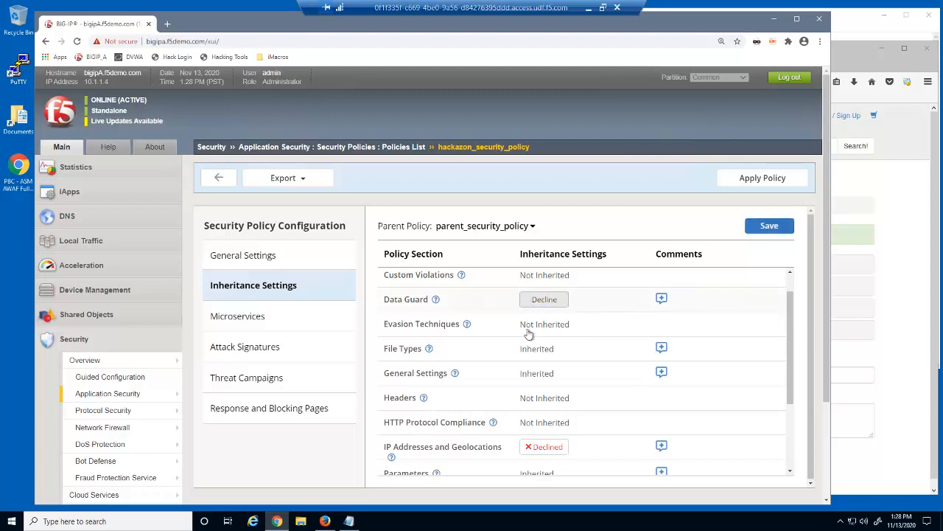
click(531, 447)
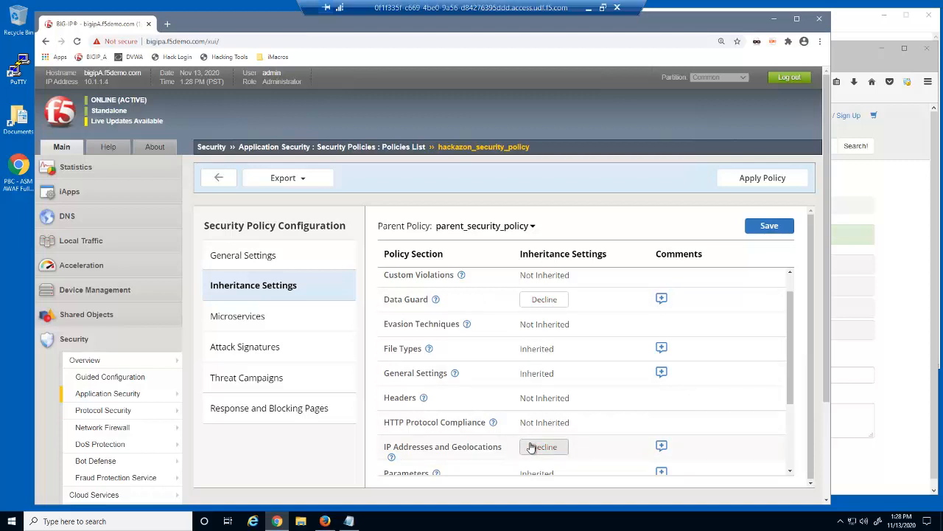
click(772, 227)
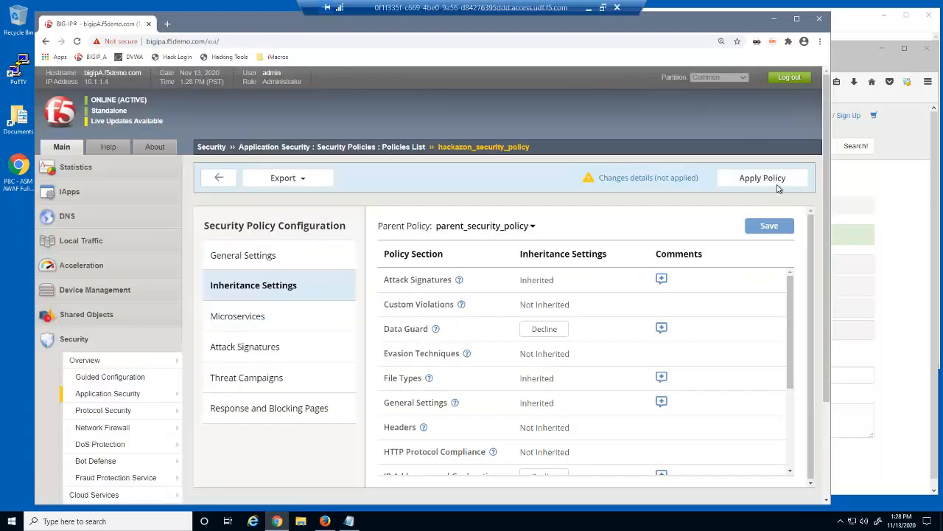
click(776, 186)
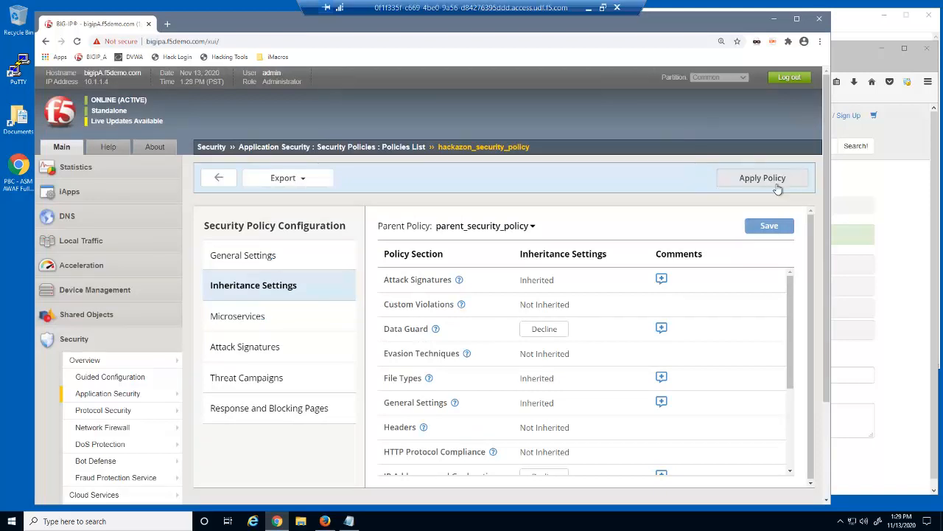
click(896, 276)
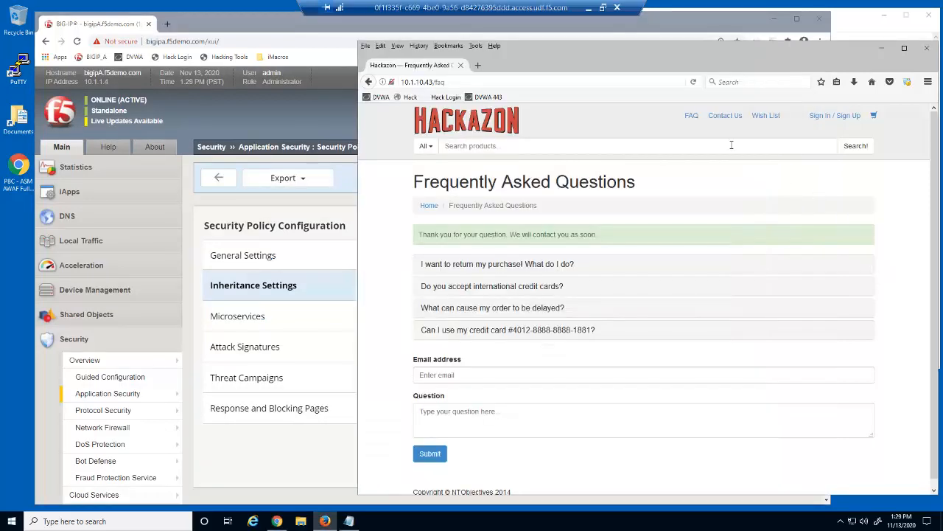
Step: Reload the Hackazon FAQ page, which now masks the credit-card number
click(690, 118)
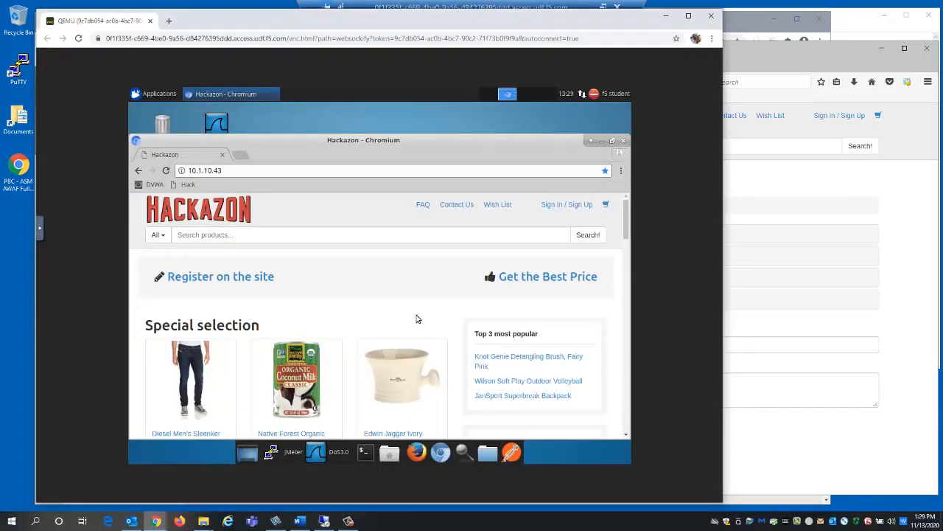
Step: Revisit Hackazon in the console browser, then open the DVWA welcome page in Firefox
click(187, 184)
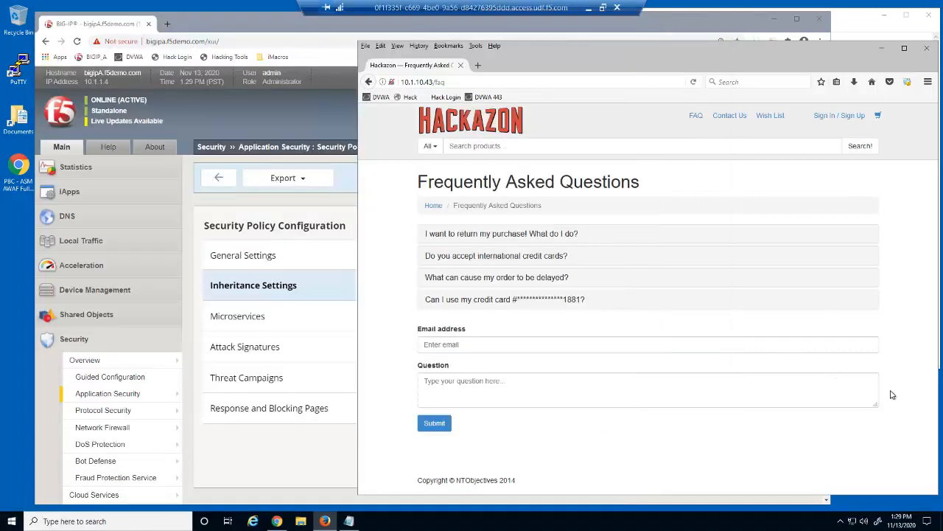
click(380, 97)
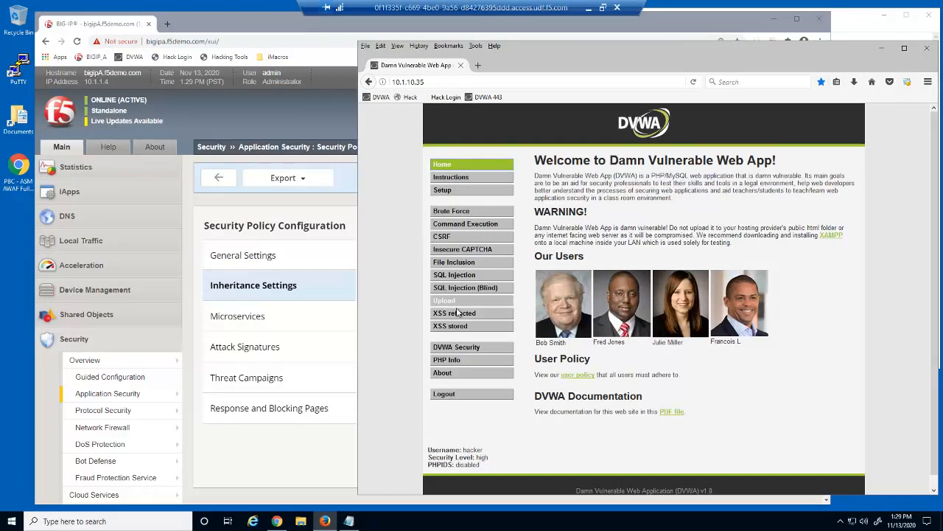
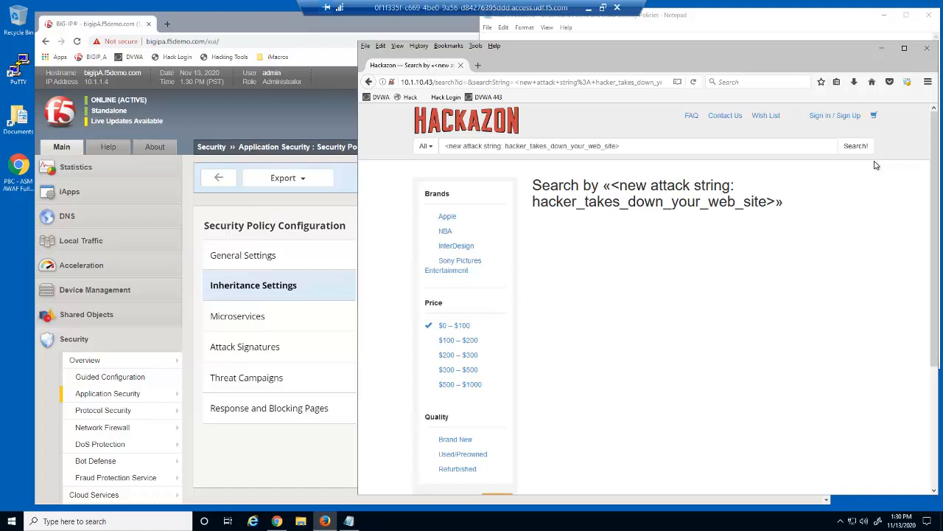
Step: Open the Attack Signature List under Security > Options > Application Security, showing 5258 signatures
click(343, 442)
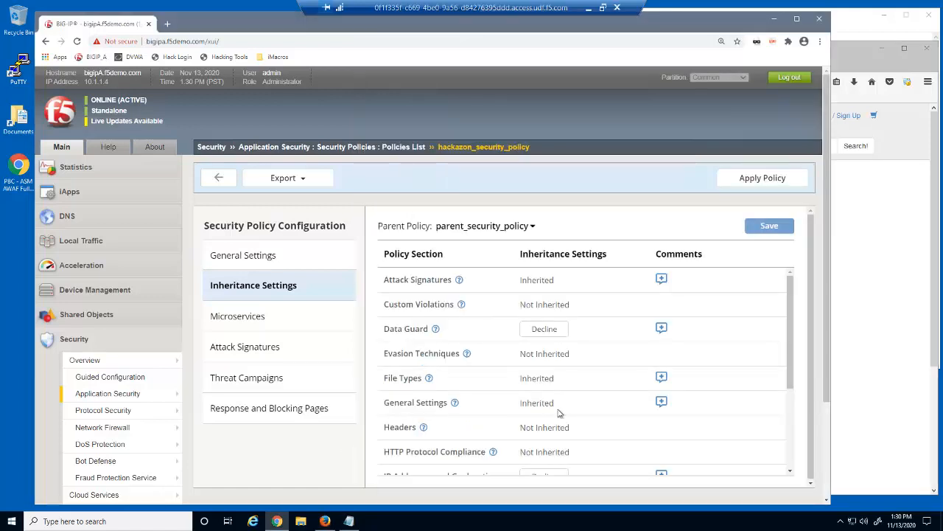
drag(823, 396, 781, 467)
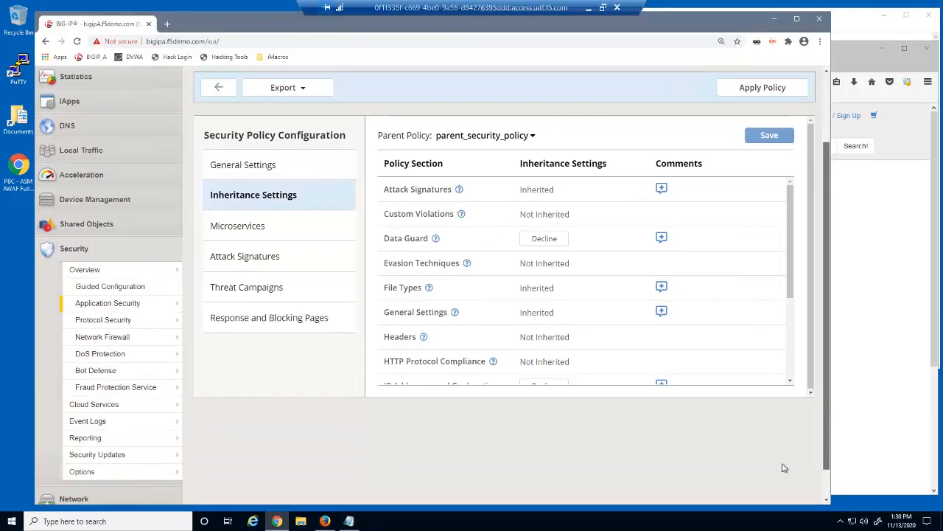
mouse_move(169, 477)
mouse_move(253, 448)
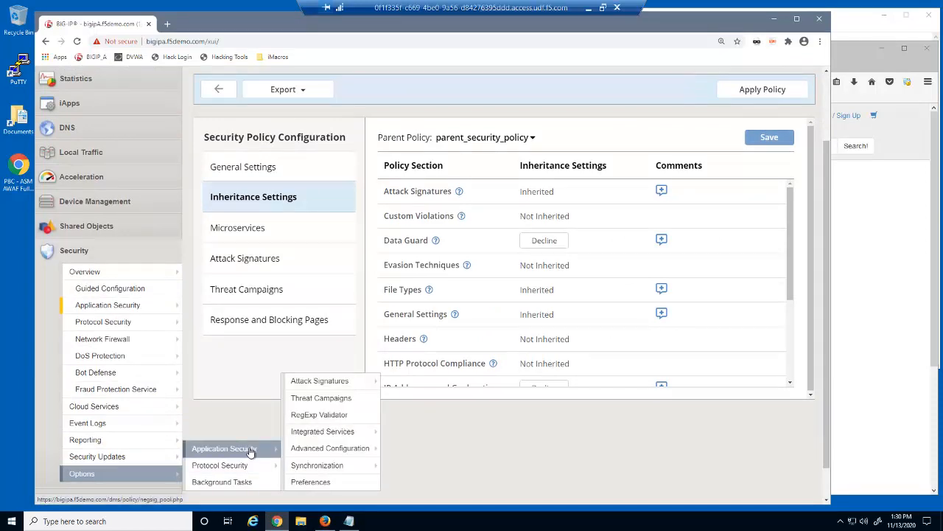
mouse_move(352, 381)
click(410, 386)
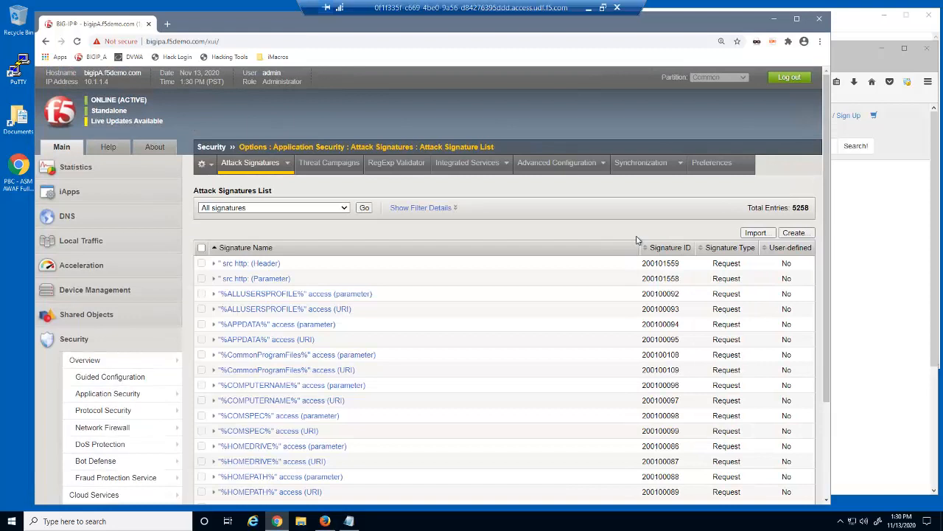
Step: Start a new signature named NewHackAttack with attack type Other Application Attacks
click(795, 234)
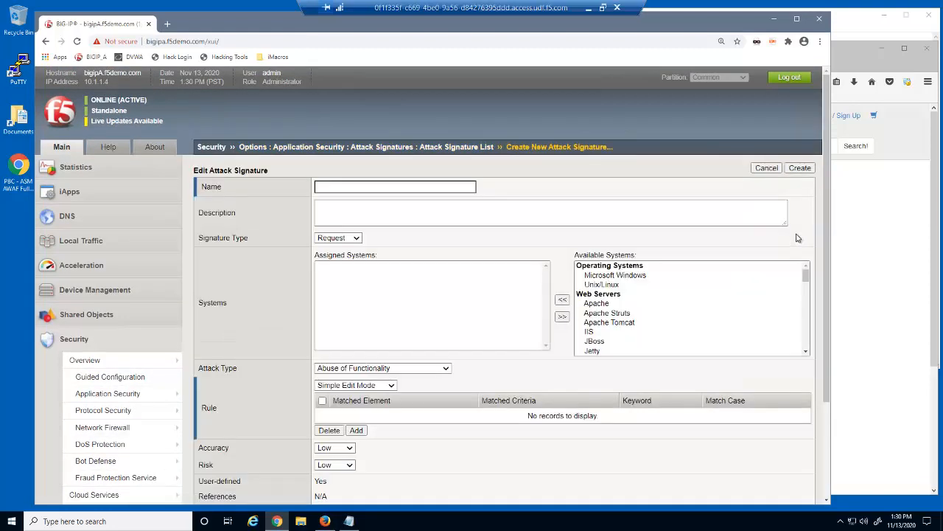
click(867, 22)
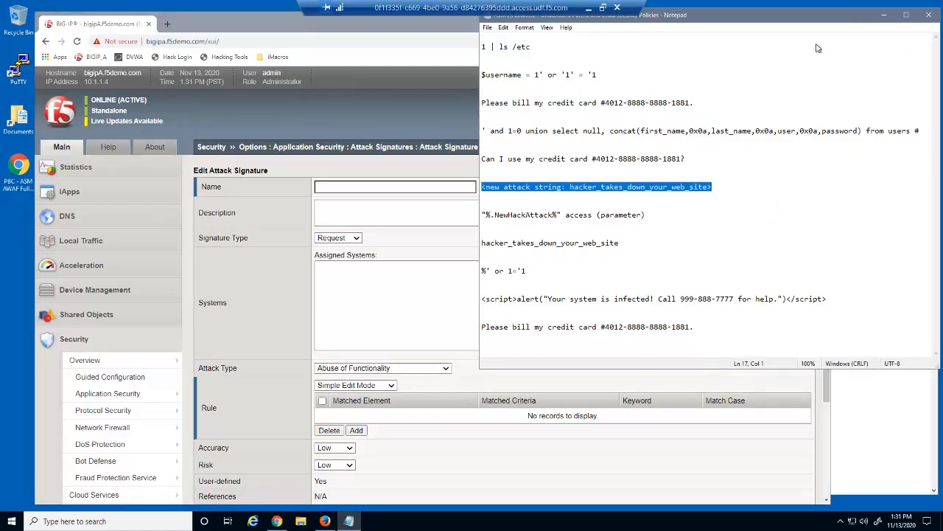
drag(652, 214, 480, 215)
right_click(493, 219)
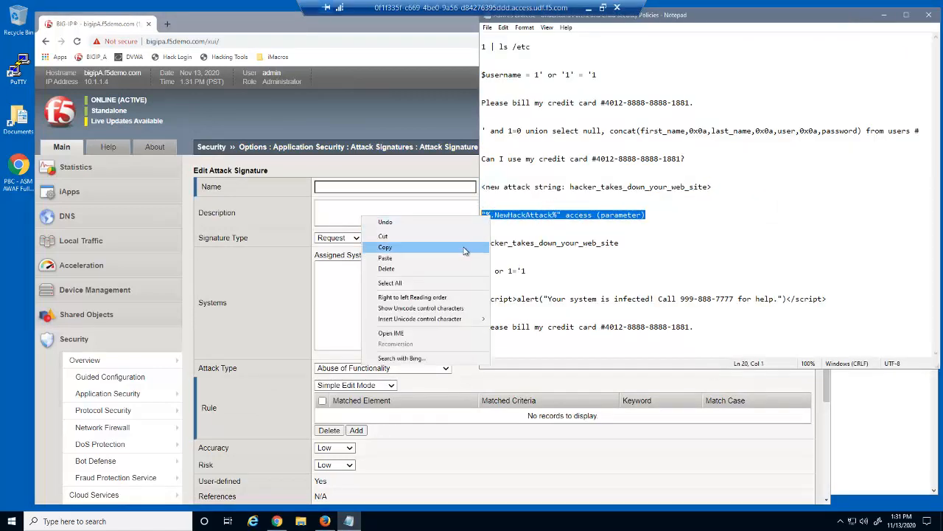
click(384, 247)
click(357, 187)
right_click(357, 186)
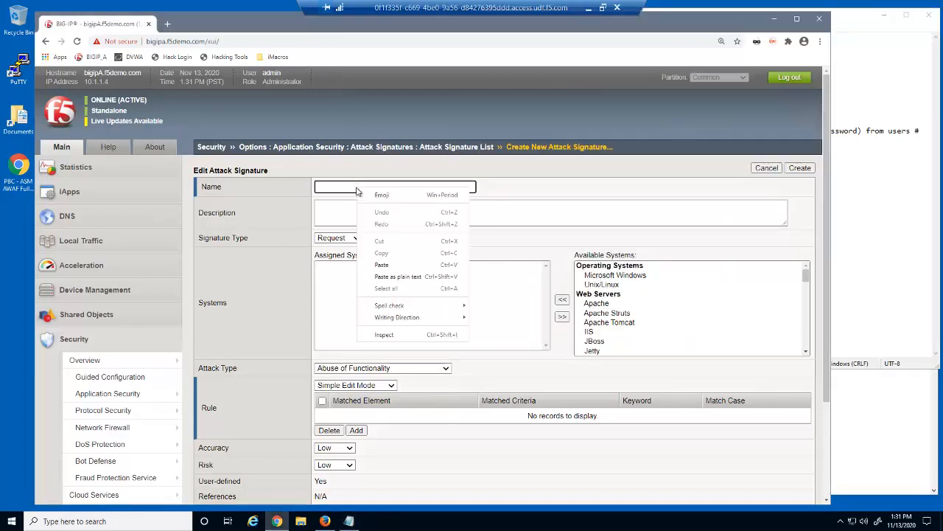
click(387, 265)
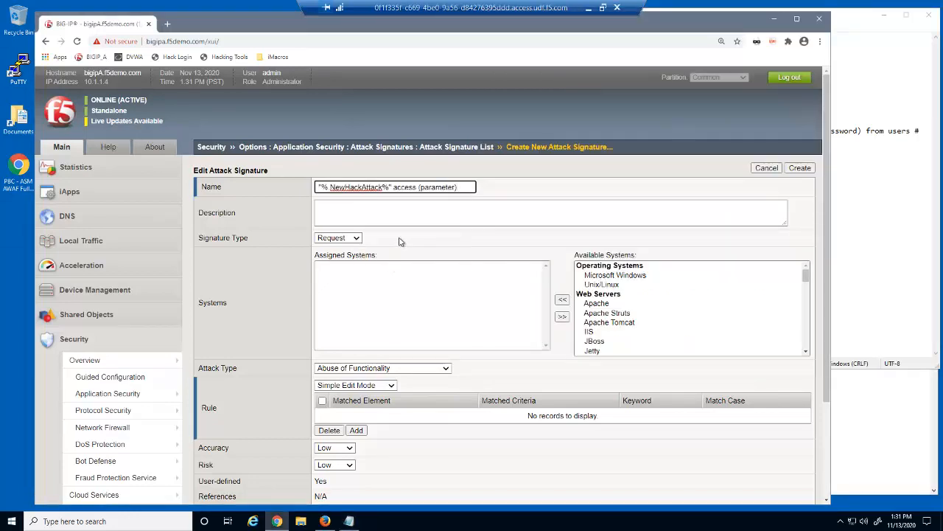
click(446, 368)
scroll(446, 348, down, 5)
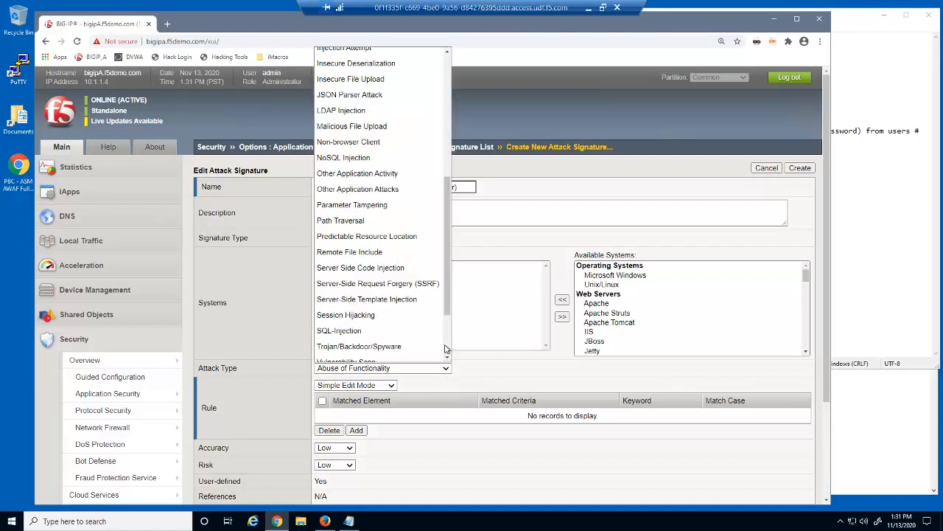
click(405, 189)
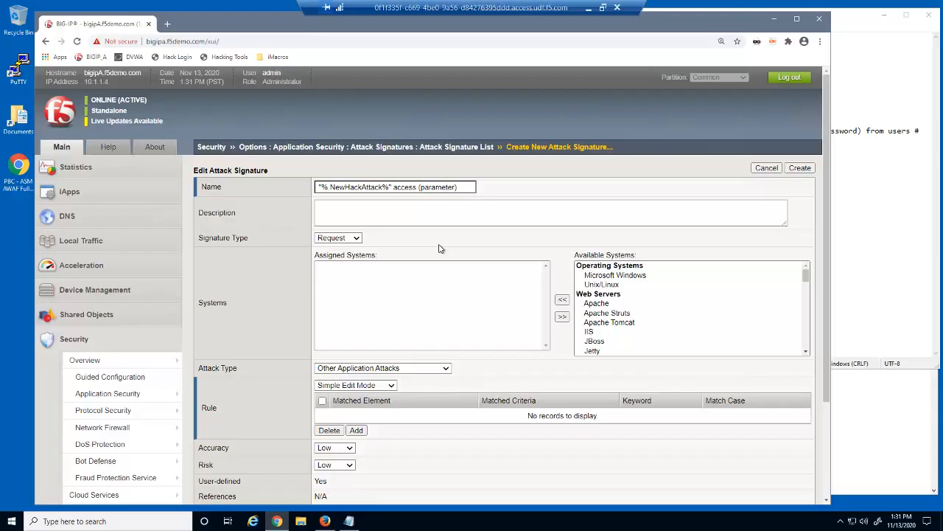
Step: Add a rule matching the keyword hacker_takes_down_your_web_site and create the signature
click(358, 430)
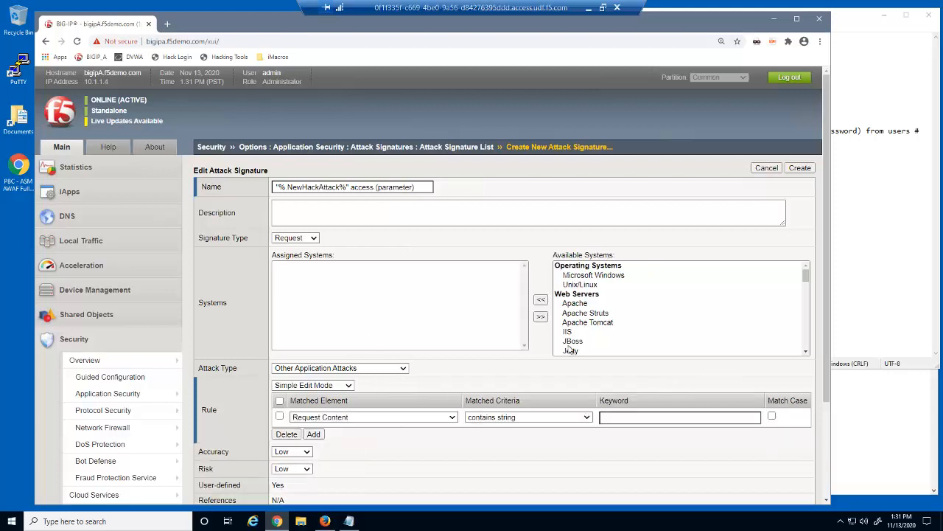
click(891, 265)
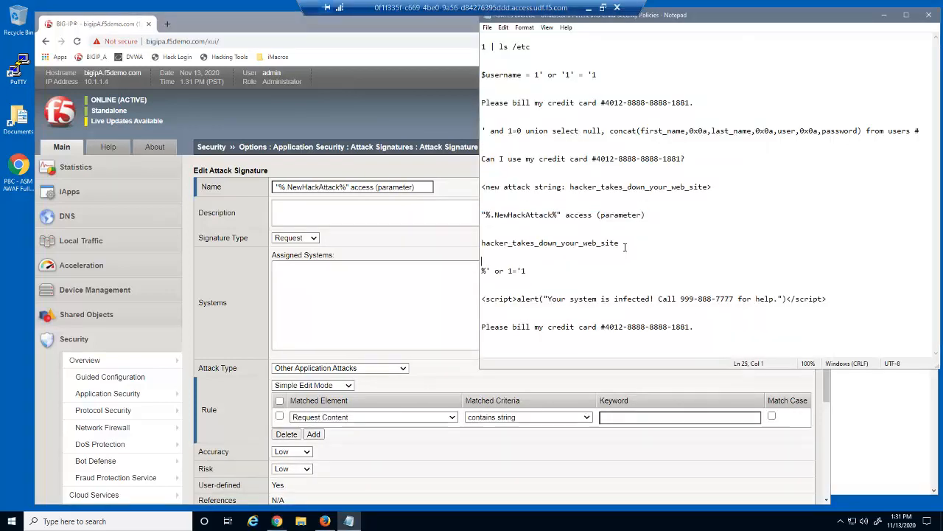
drag(620, 244, 498, 236)
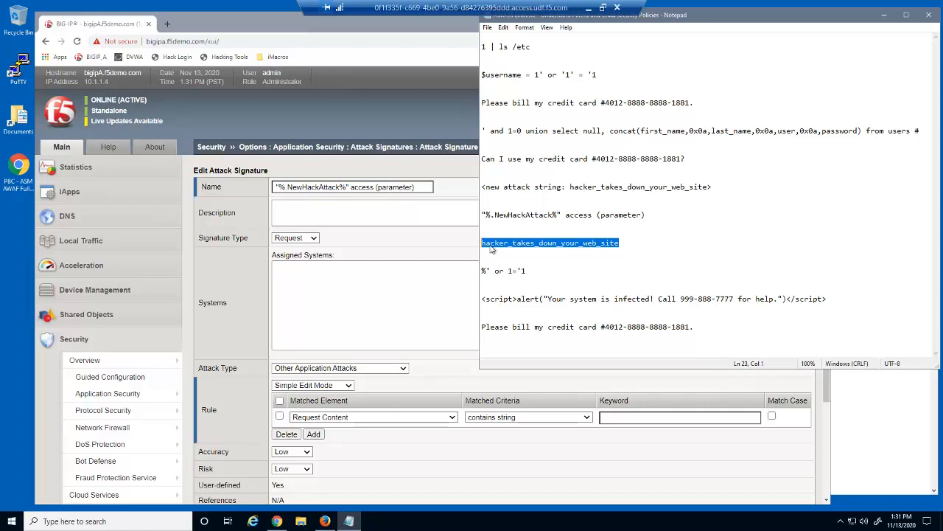
right_click(491, 248)
click(462, 276)
click(611, 417)
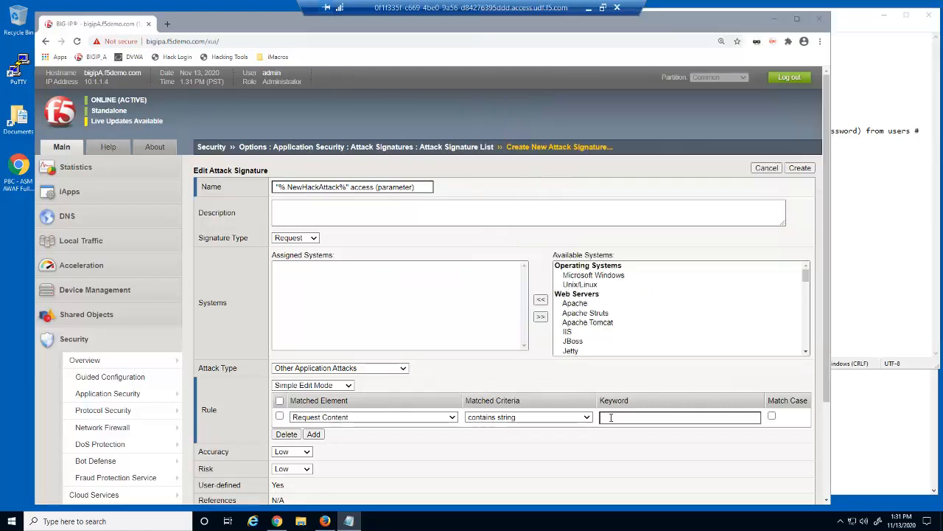
right_click(611, 417)
click(643, 346)
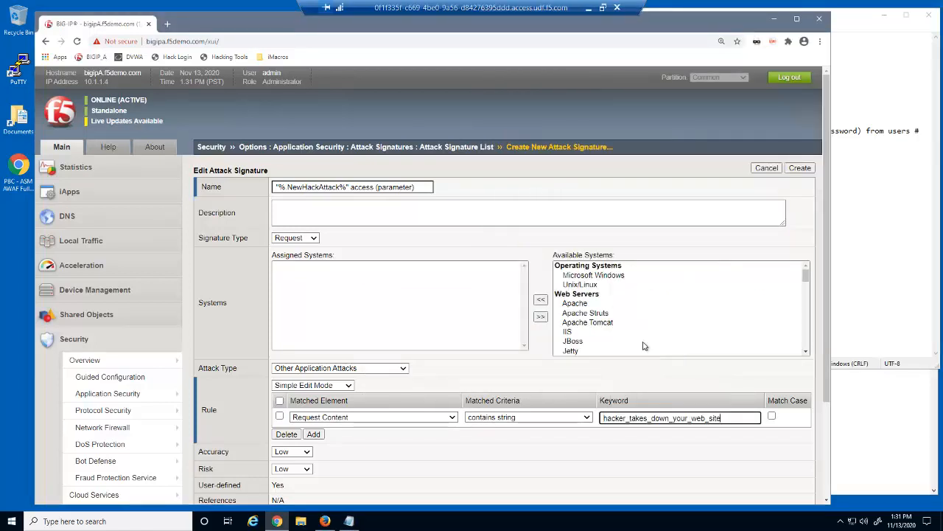
click(802, 168)
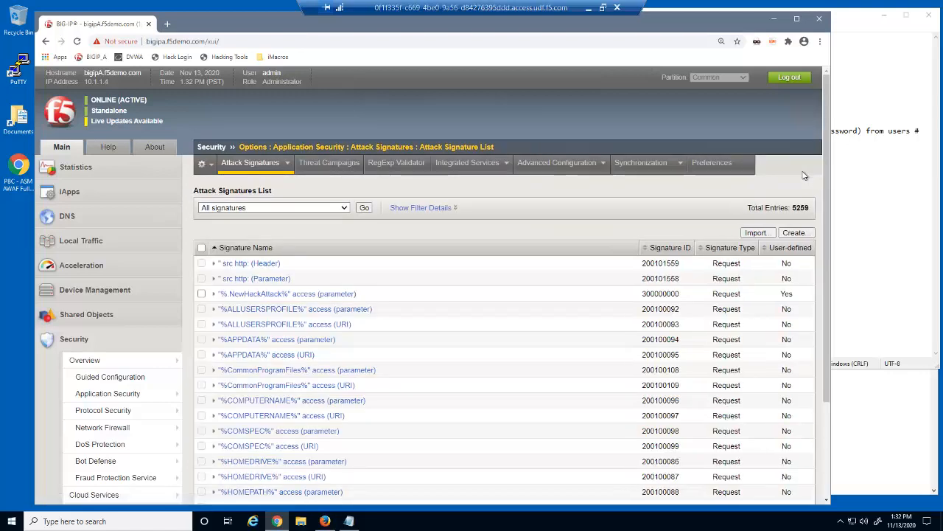
Step: Resubmit the Hackazon attack-string search so it is rejected, then go to DVWA's reflected XSS page
click(896, 436)
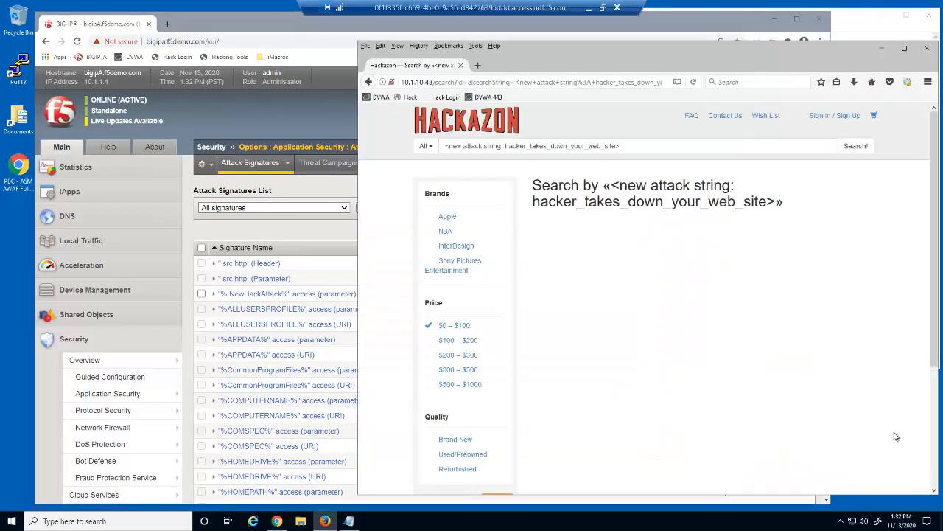
click(857, 150)
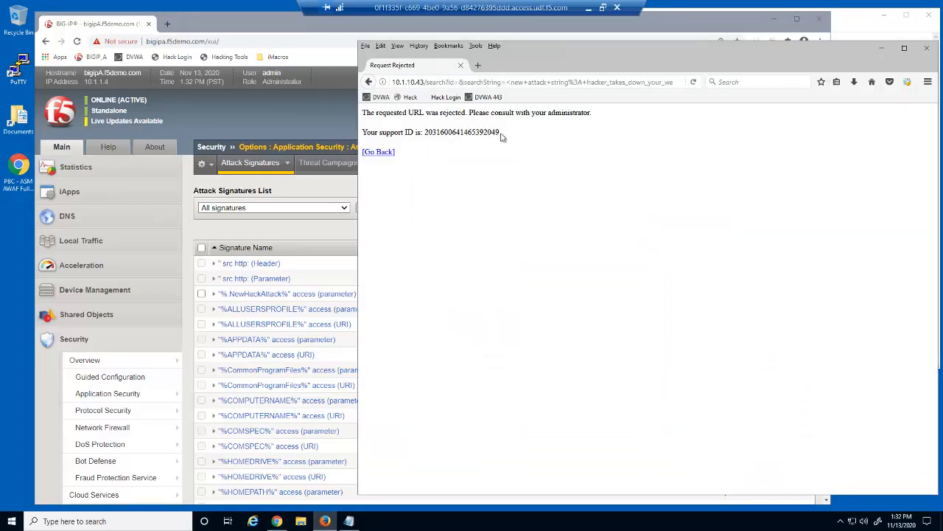
click(381, 98)
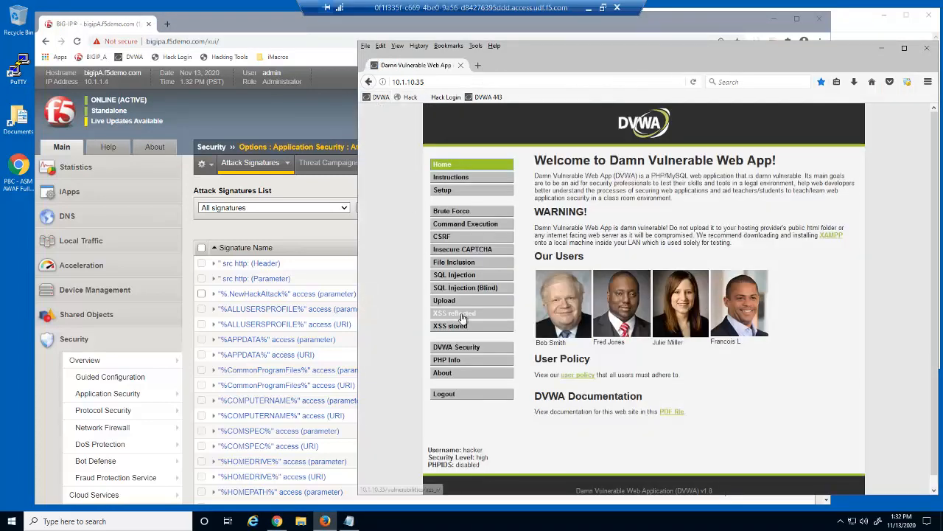
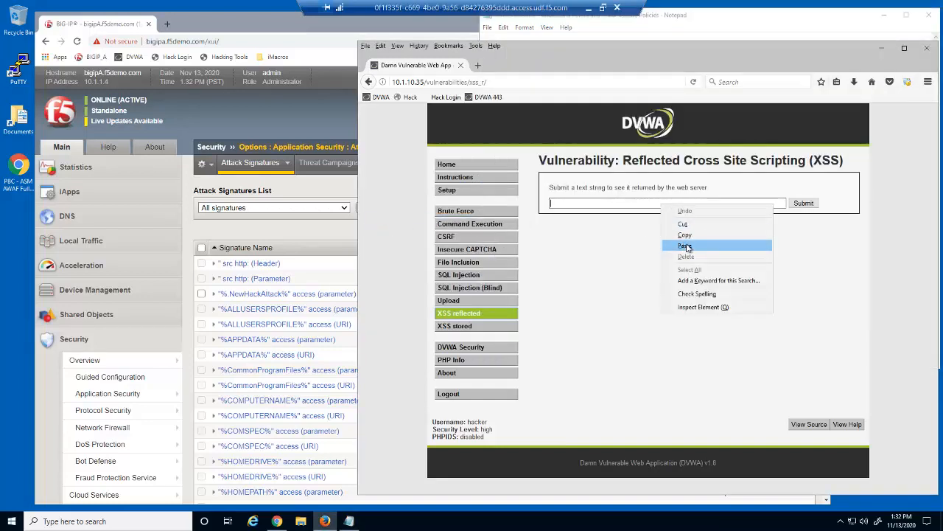
Step: Paste the new attack string into DVWA's reflected XSS field and submit it; the request is rejected
click(678, 246)
click(803, 203)
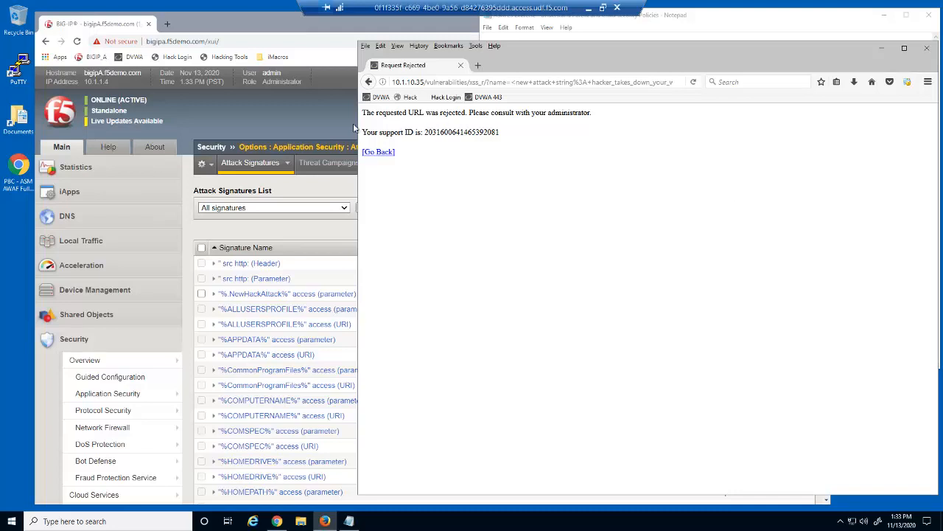
click(334, 119)
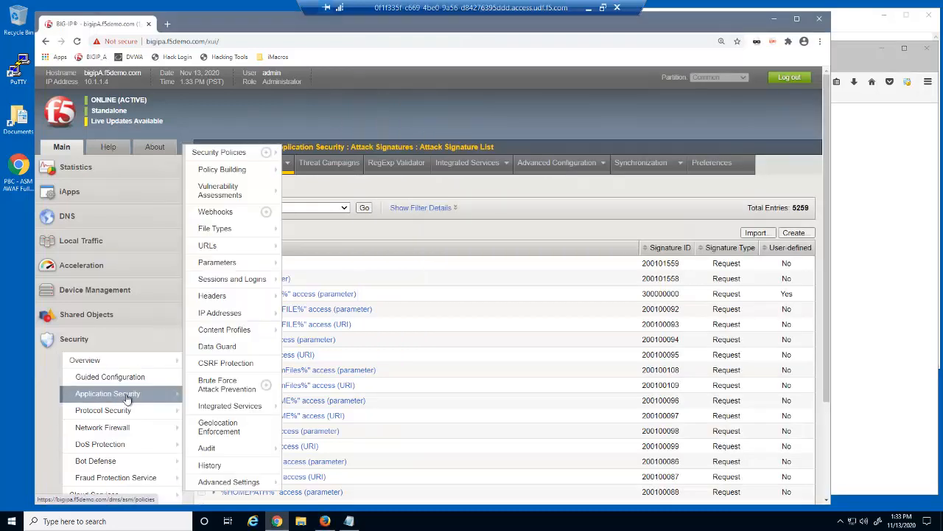
Step: Set parent_security_policy's Attack Signatures inheritance to None and save it
click(125, 395)
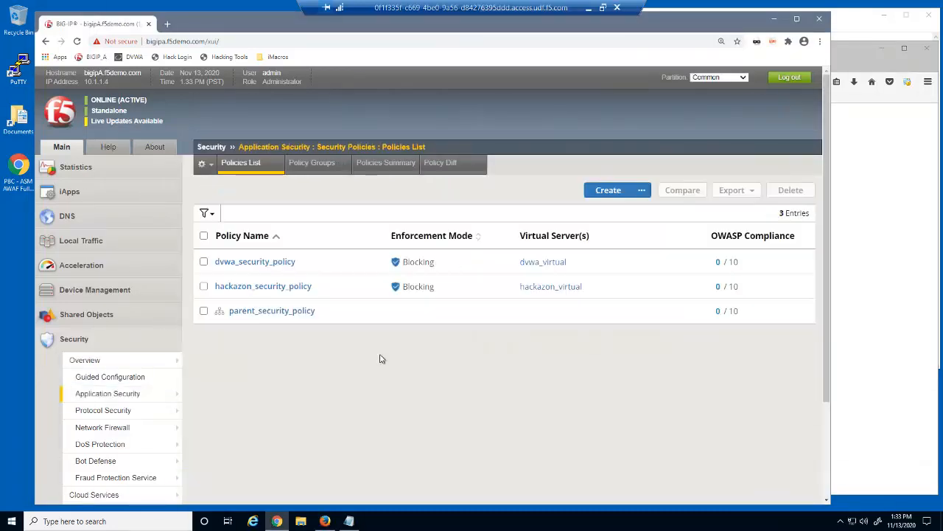
click(298, 313)
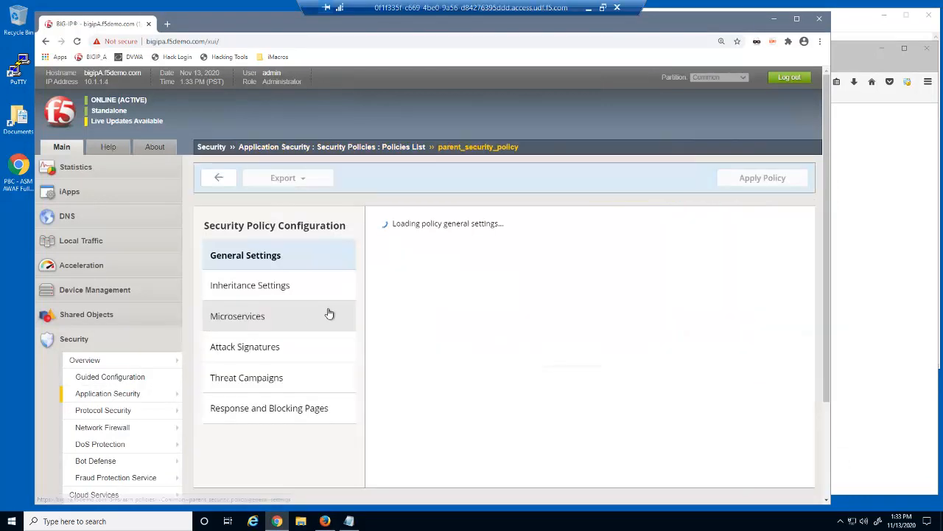
click(305, 293)
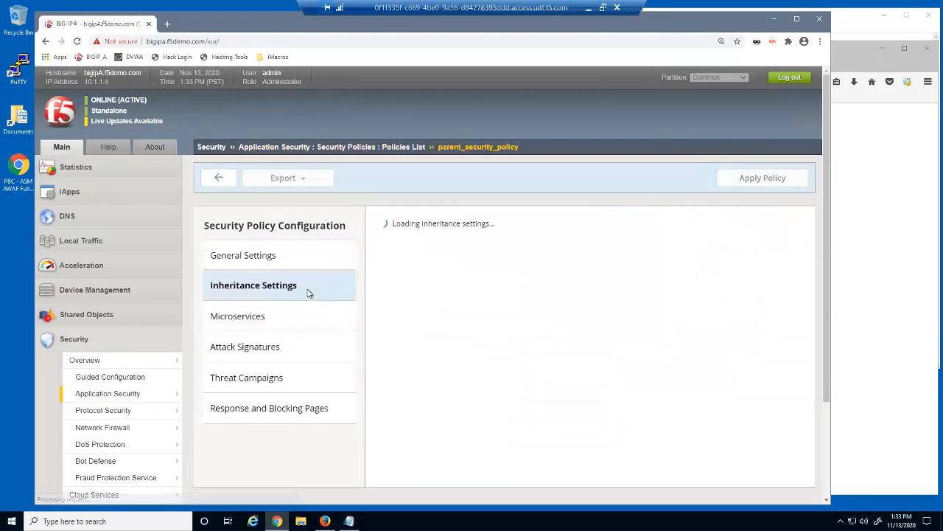
click(562, 280)
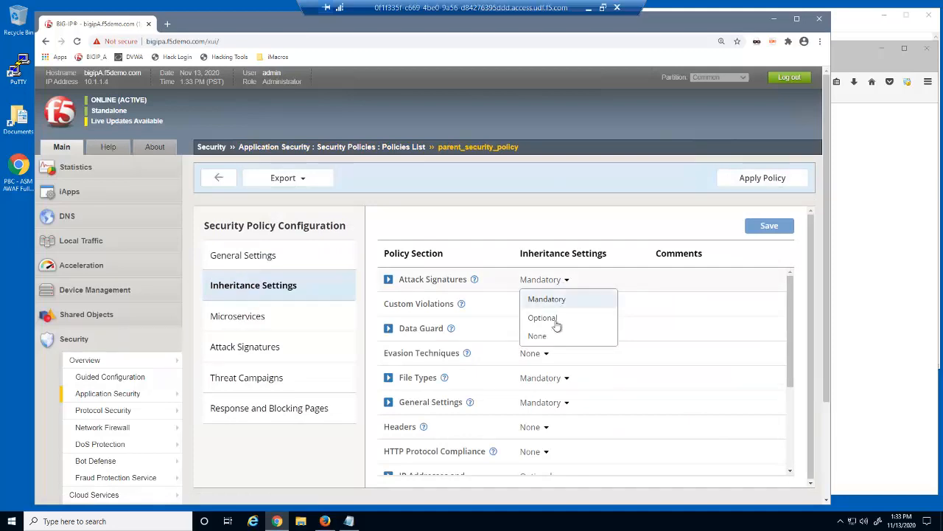
click(554, 337)
click(770, 226)
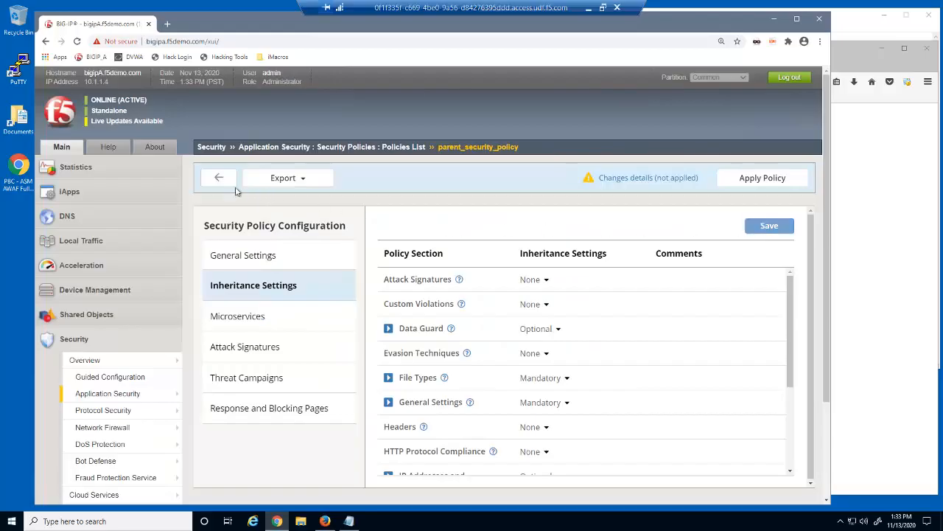
click(219, 178)
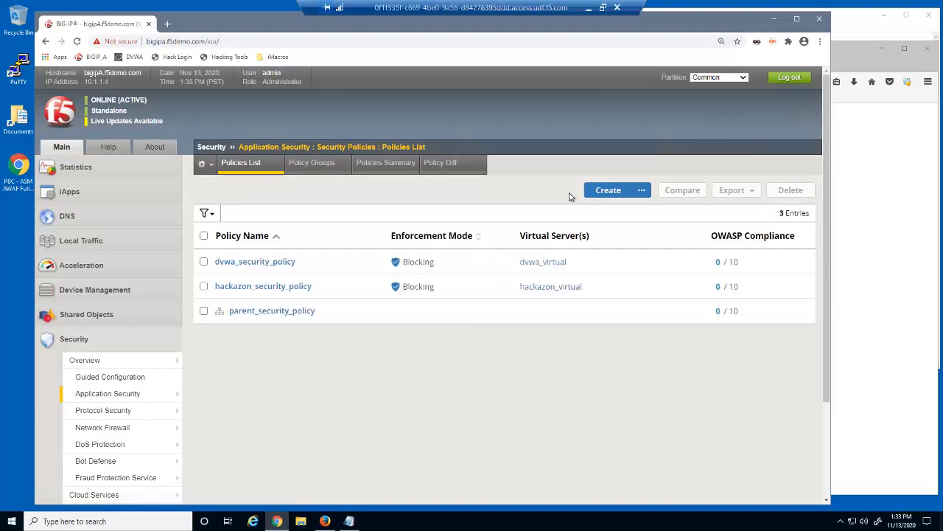
Step: Create bank_security_policy with parent policy parent_security_policy on virtual server bank_virtual
click(609, 191)
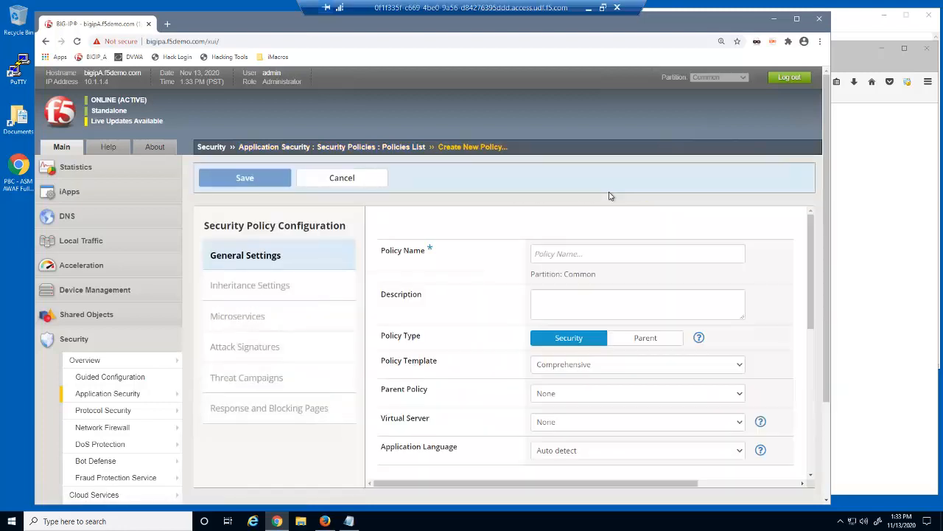
click(585, 254)
text(bank)
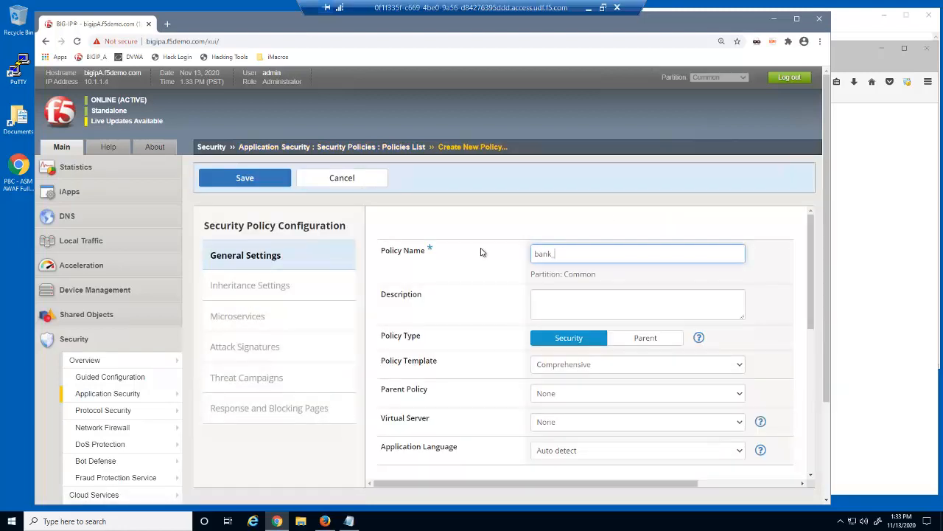
text(_security_policy)
click(739, 393)
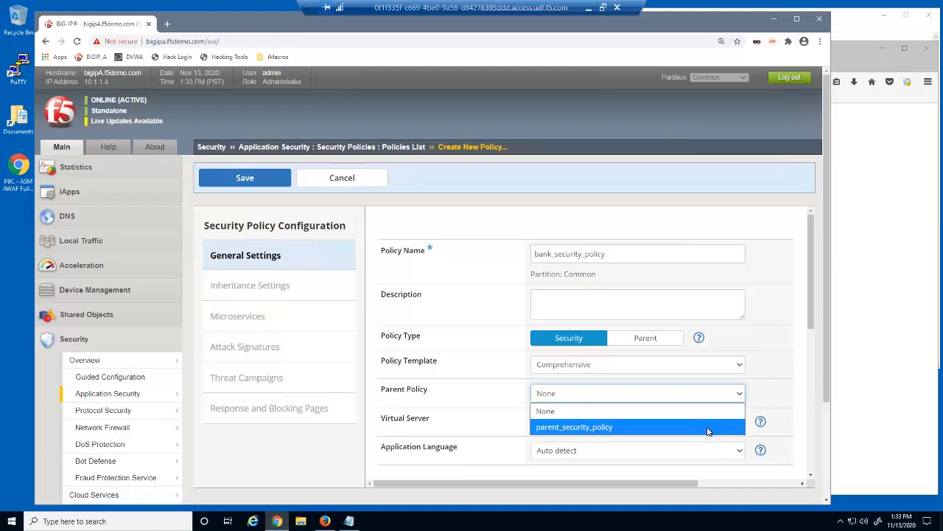
click(709, 429)
click(478, 118)
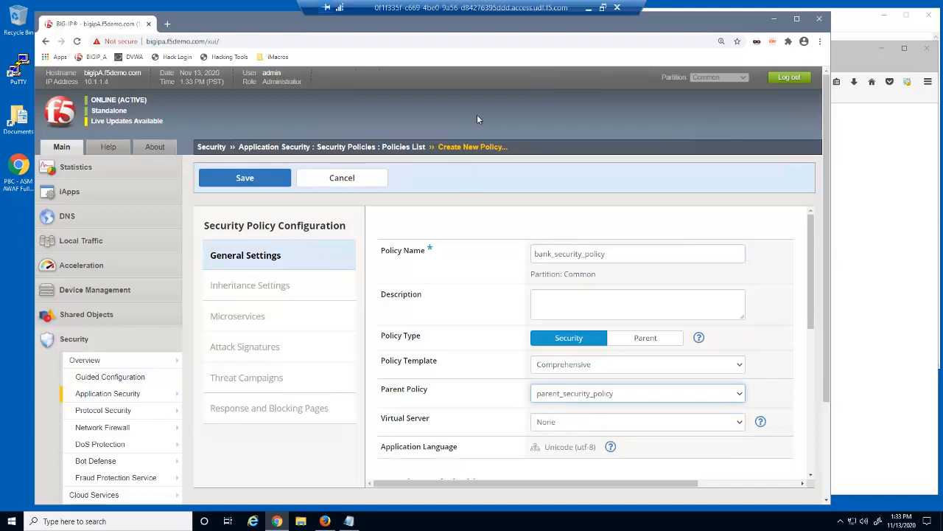
click(737, 422)
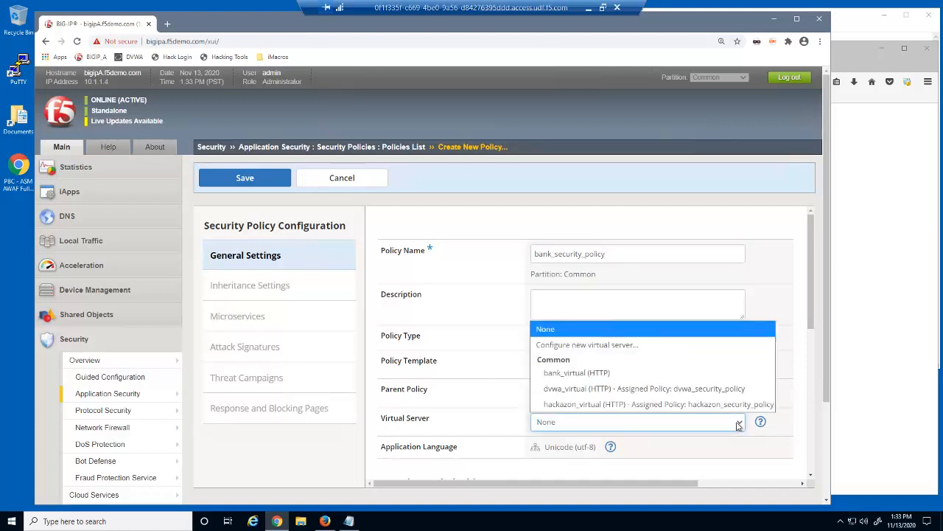
click(672, 377)
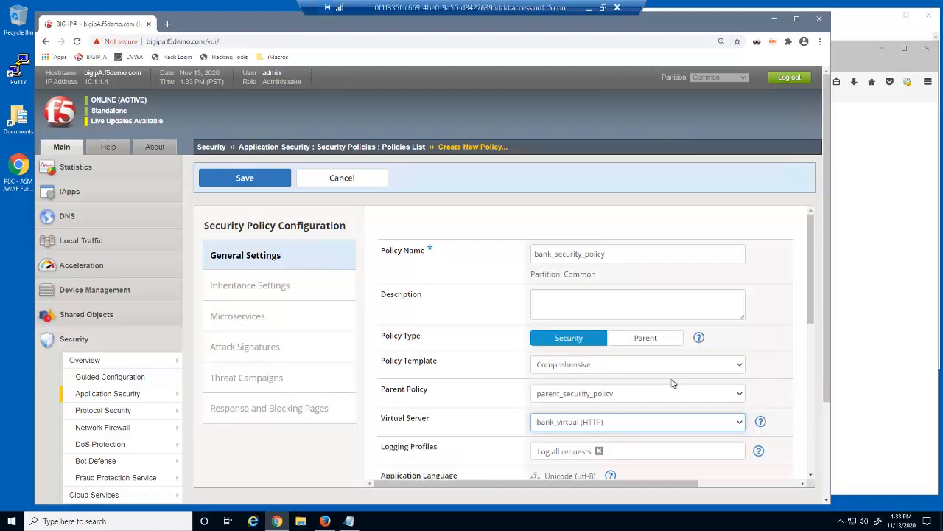
click(286, 185)
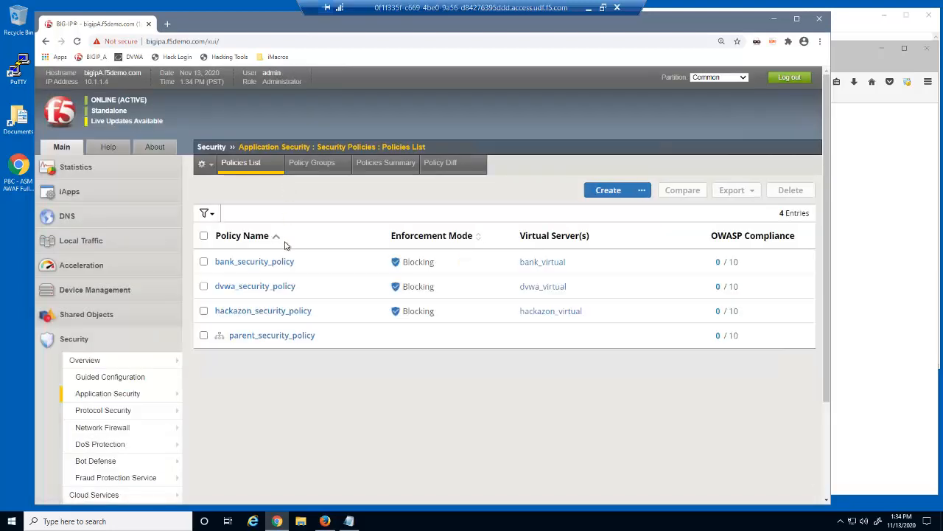
Step: Set Attack Signatures inheritance in parent_security_policy to Mandatory, then save and apply the policy
click(294, 336)
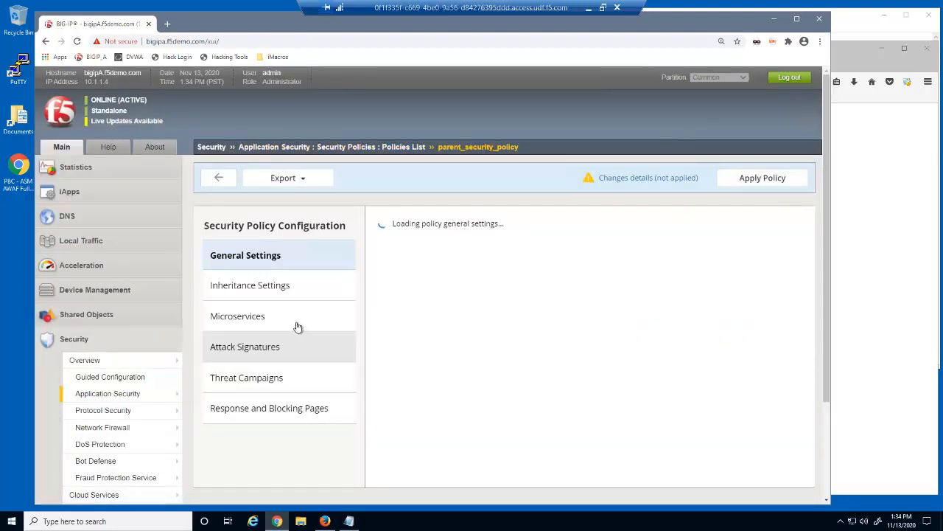
click(288, 291)
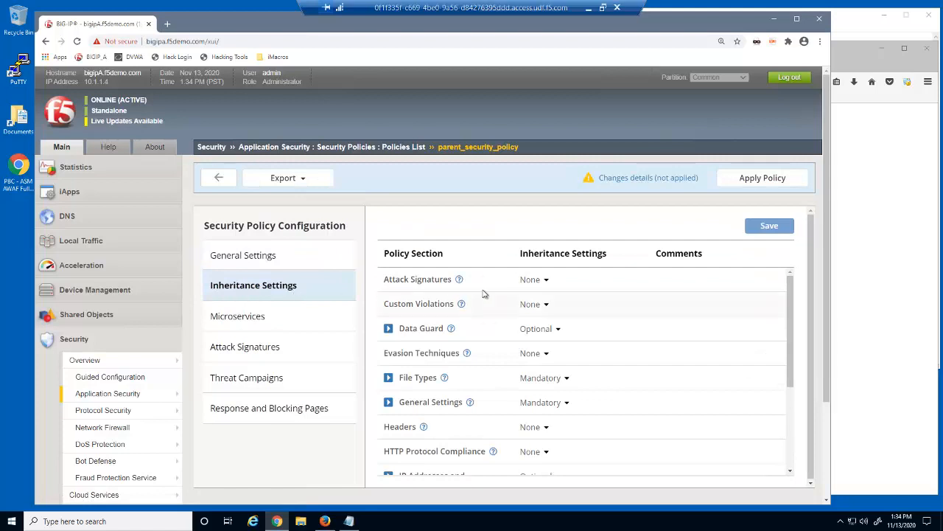
click(532, 281)
click(535, 299)
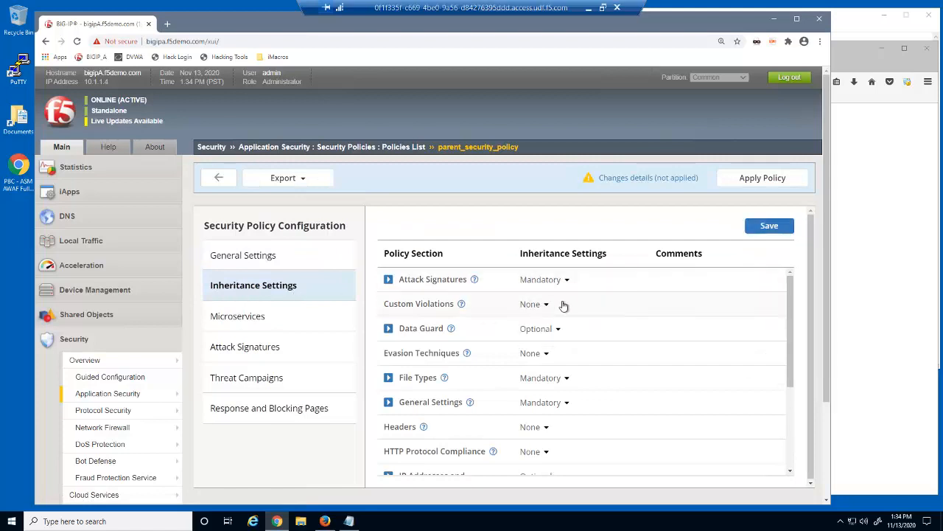
click(770, 227)
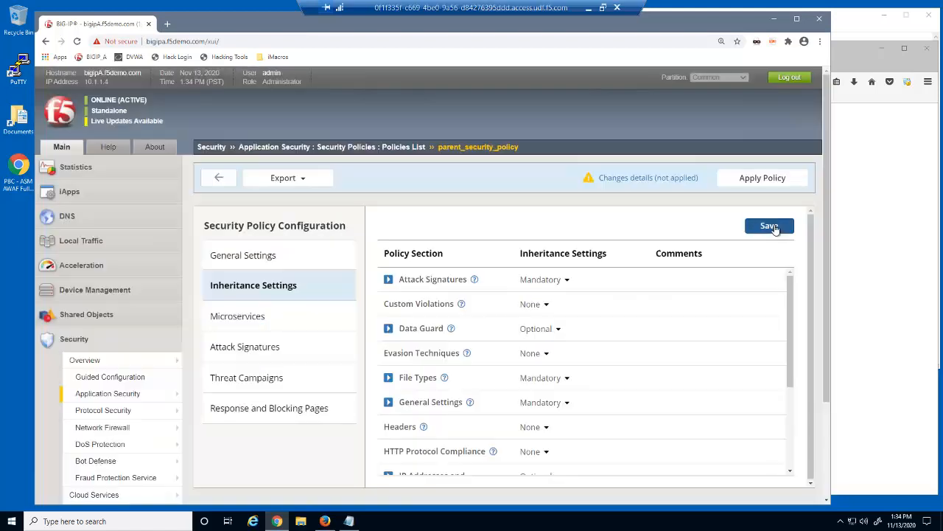
click(775, 181)
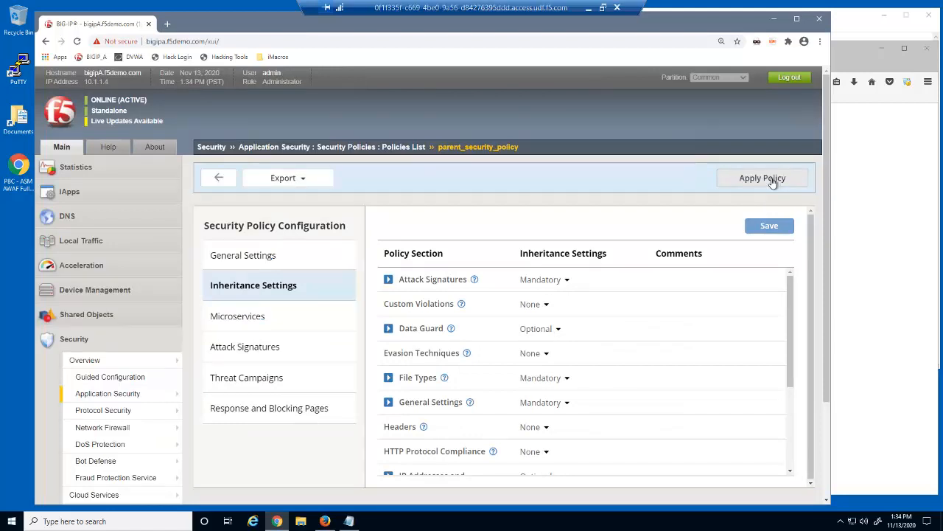
Step: Disable staging on bank_security_policy's * parameter, set maximum length to Any, and apply the policy
mouse_move(148, 393)
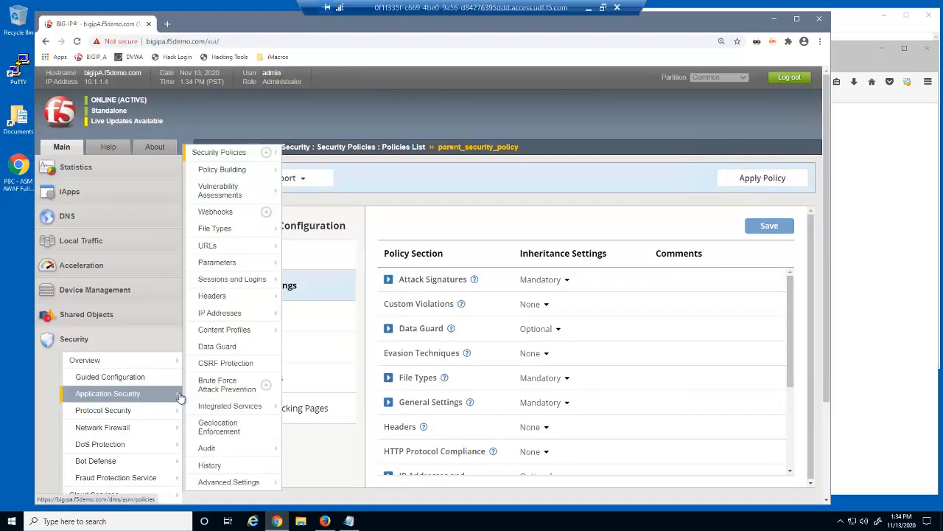
mouse_move(248, 264)
click(319, 267)
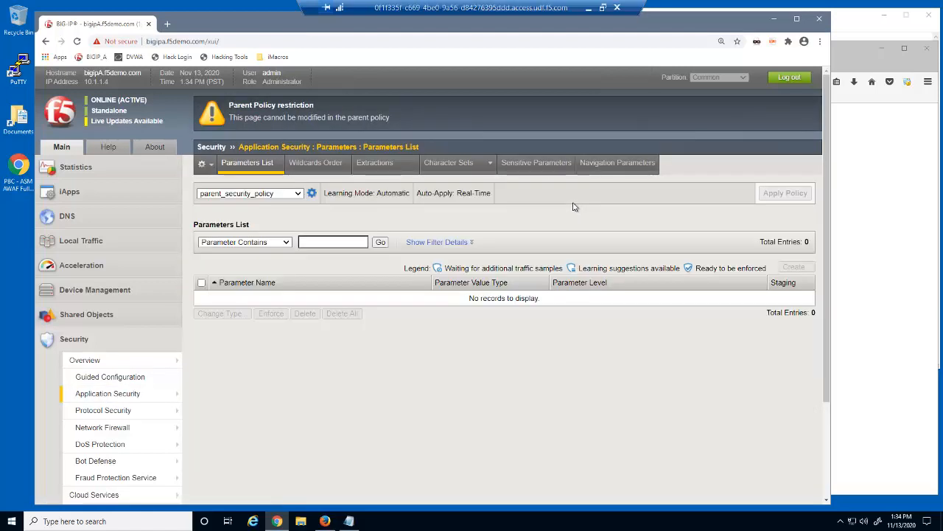
click(295, 196)
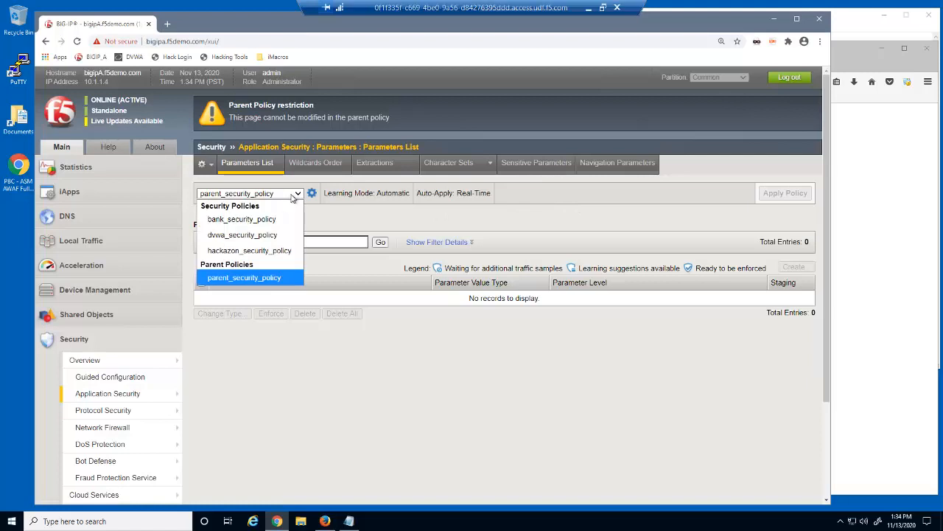
click(273, 219)
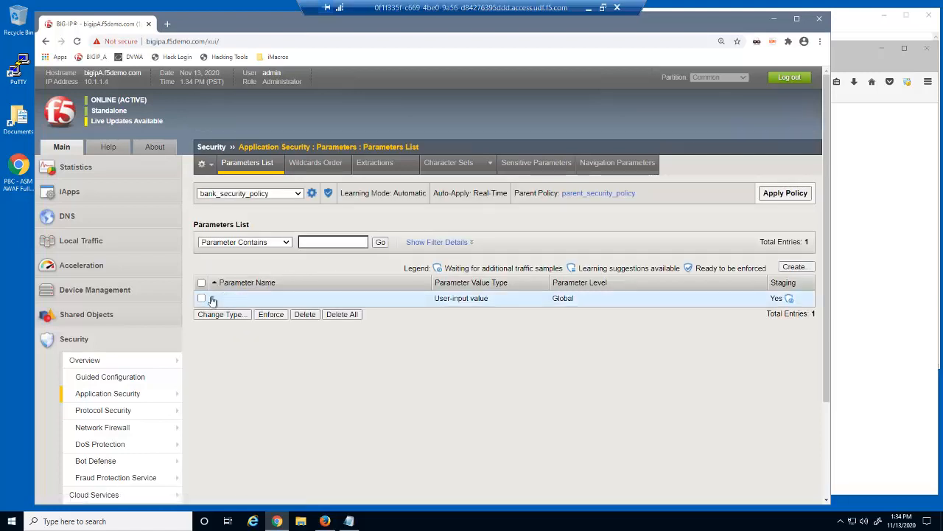
click(212, 299)
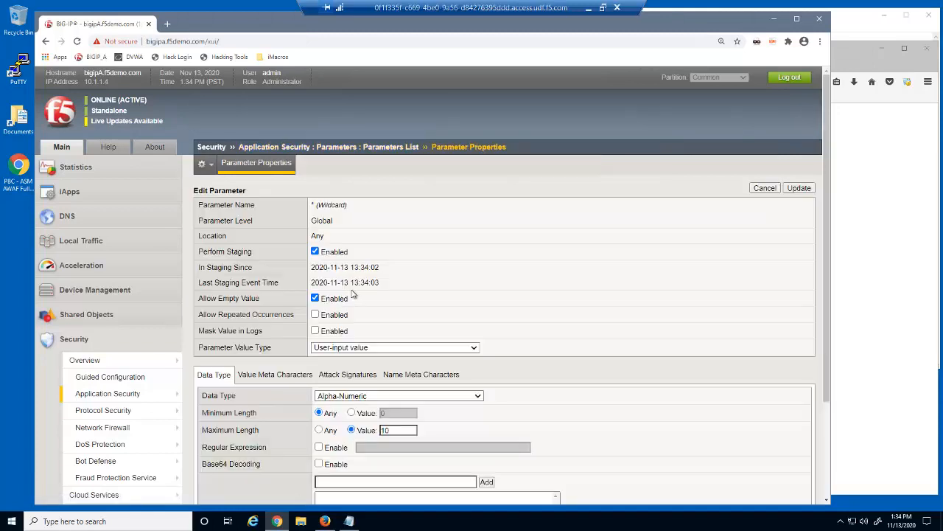
click(316, 252)
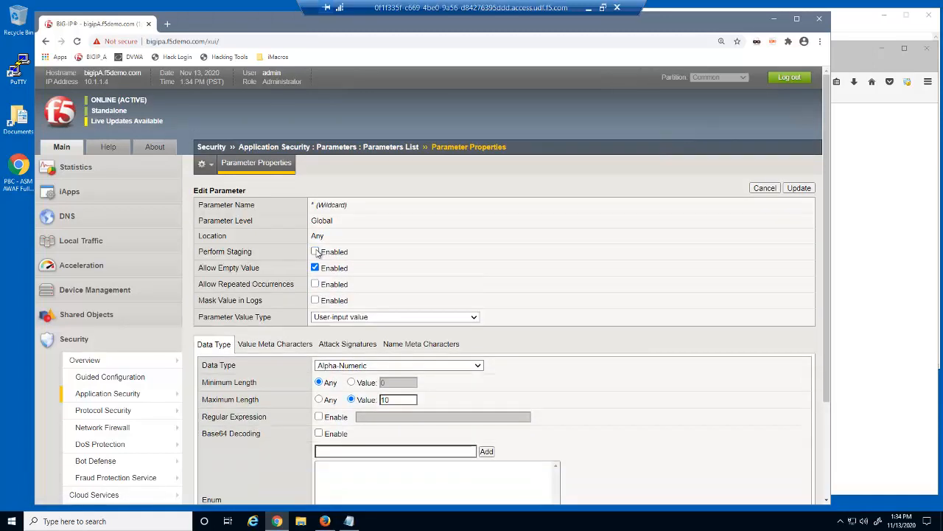
click(319, 400)
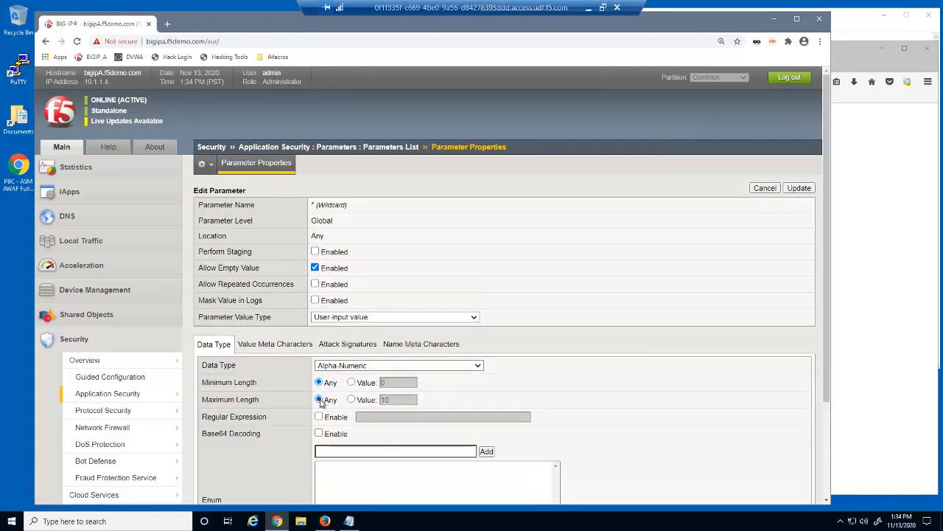
click(801, 189)
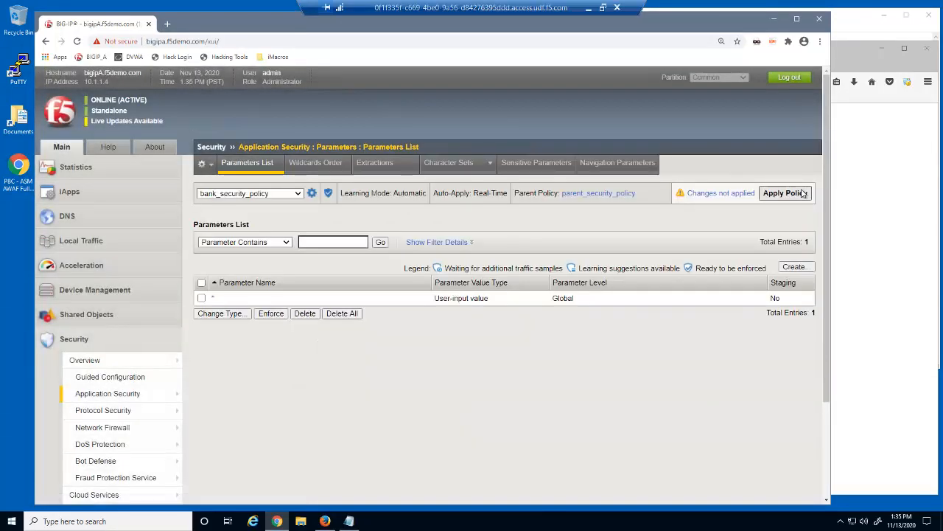
click(795, 196)
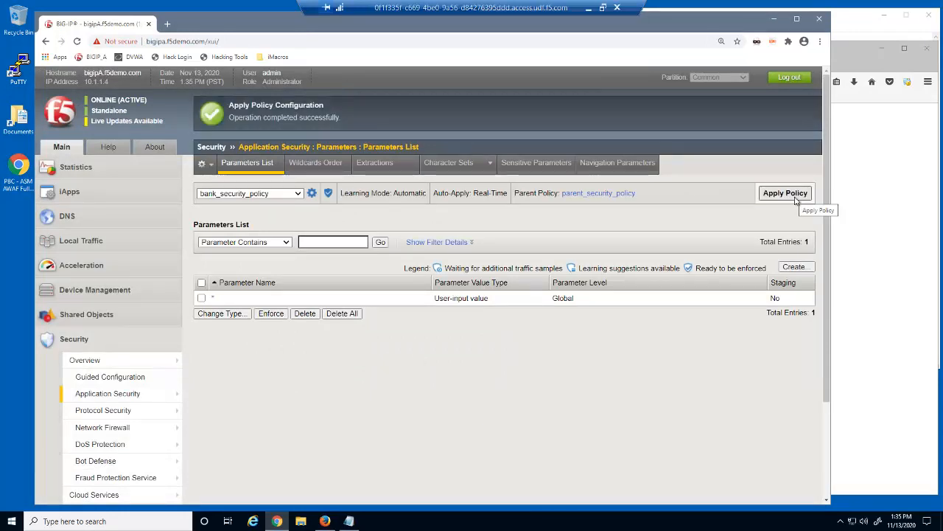
click(855, 267)
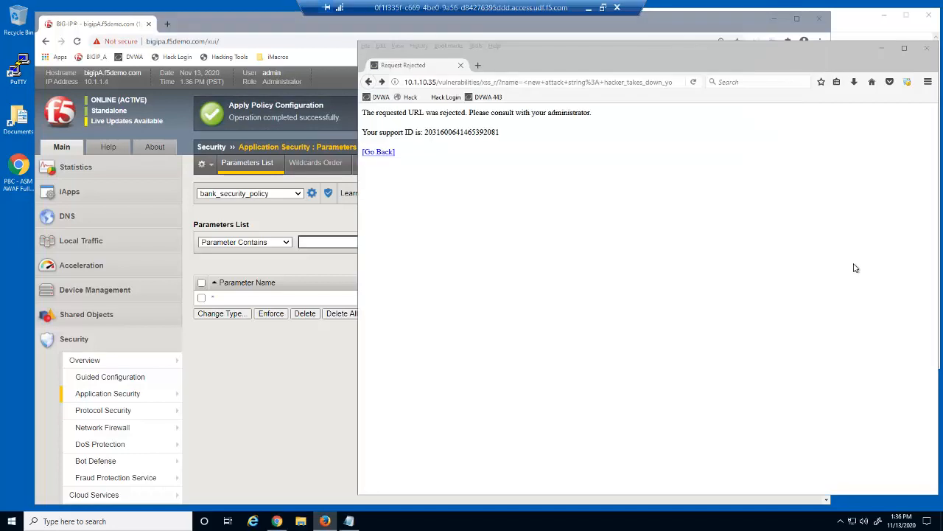
click(535, 82)
text(http://)
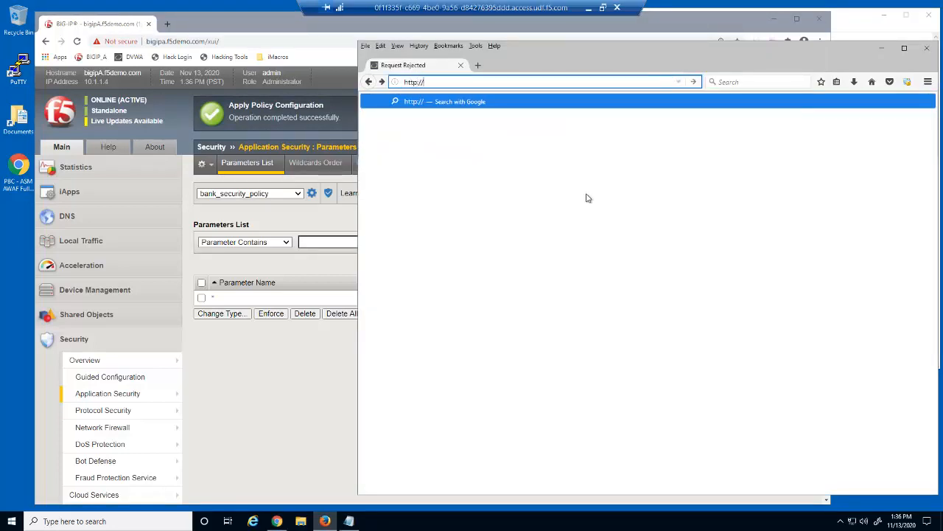
text(10.1.10.50/login.php)
key(Return)
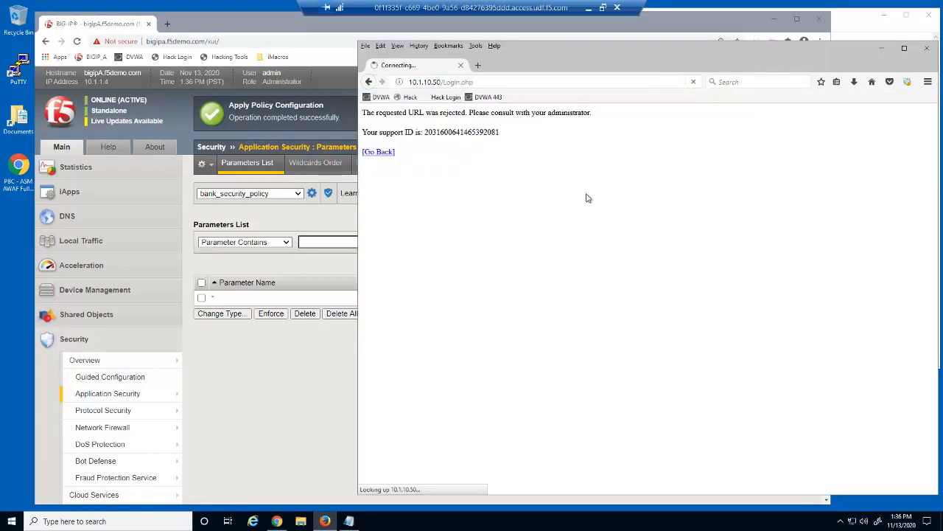
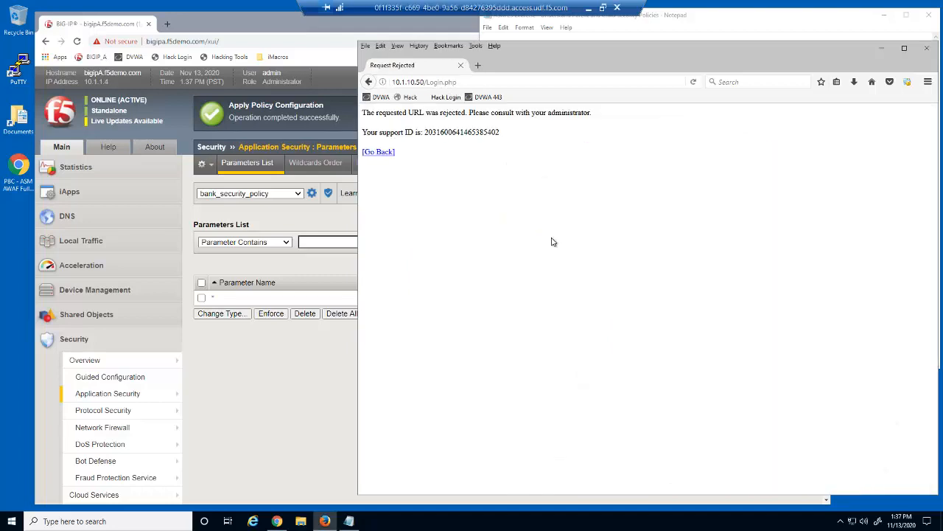
Step: Go back from the rejection page and log in to Demo Bank with a valid username and password
click(368, 82)
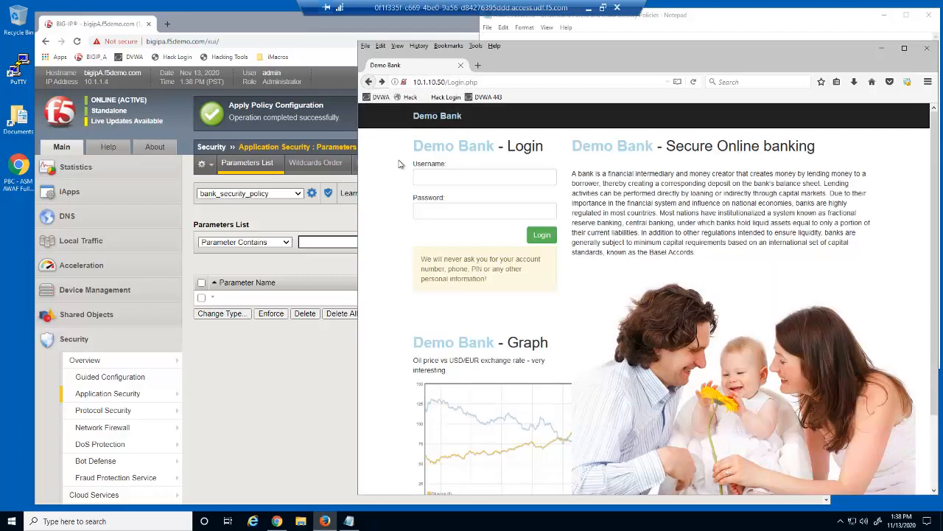
click(418, 176)
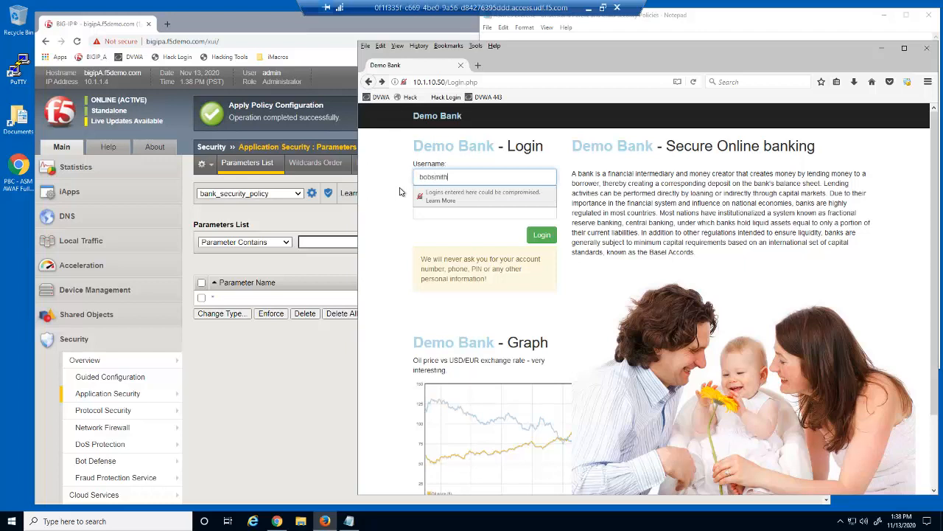
key(Tab)
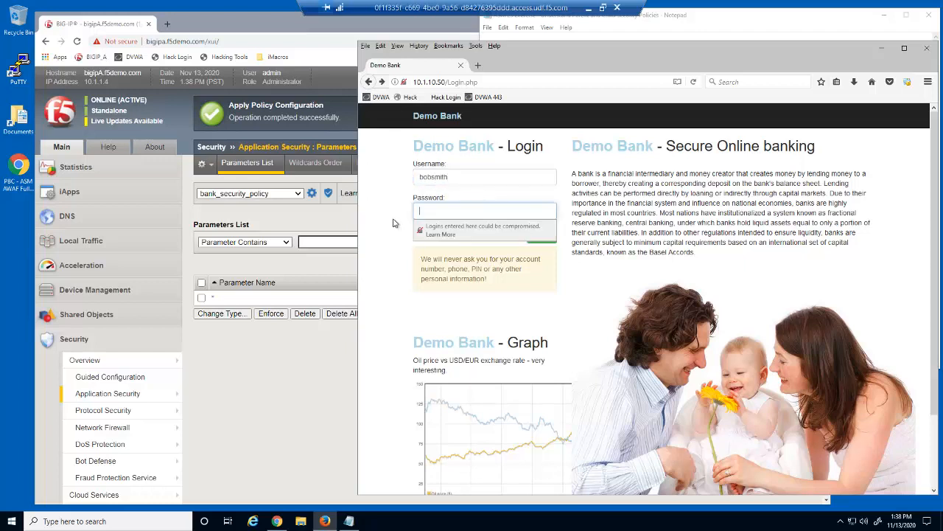
key(Escape)
text(p)
key(Escape)
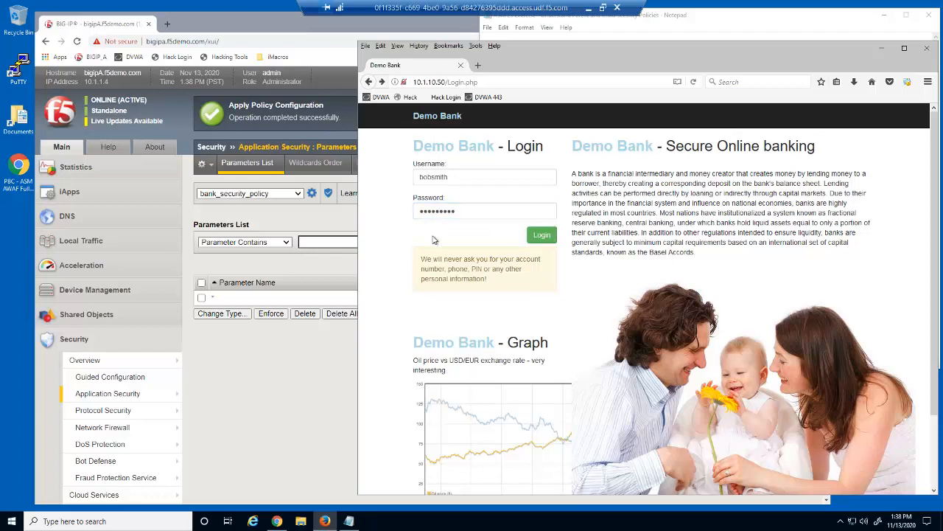
click(538, 244)
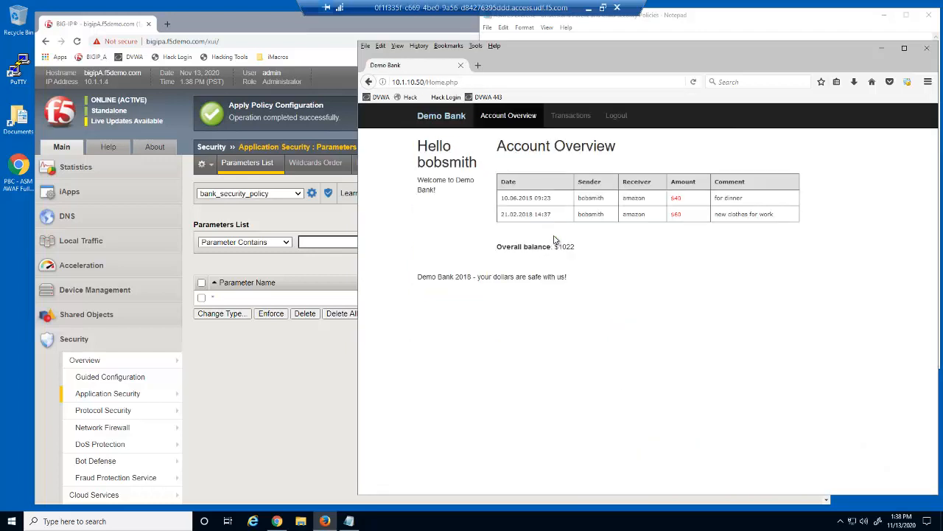
Step: Fill a new Demo Bank transaction with target account amazon and amount 25, reaching the OTP field
click(584, 118)
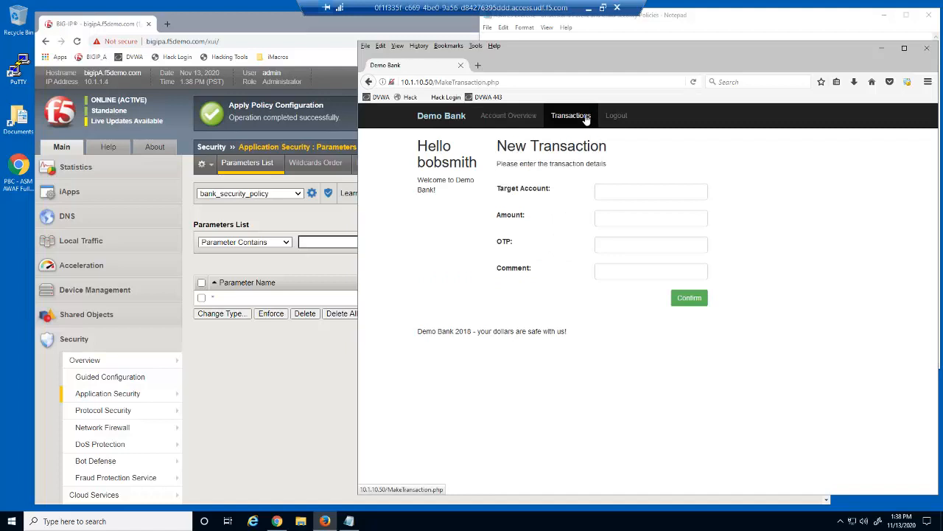
click(615, 191)
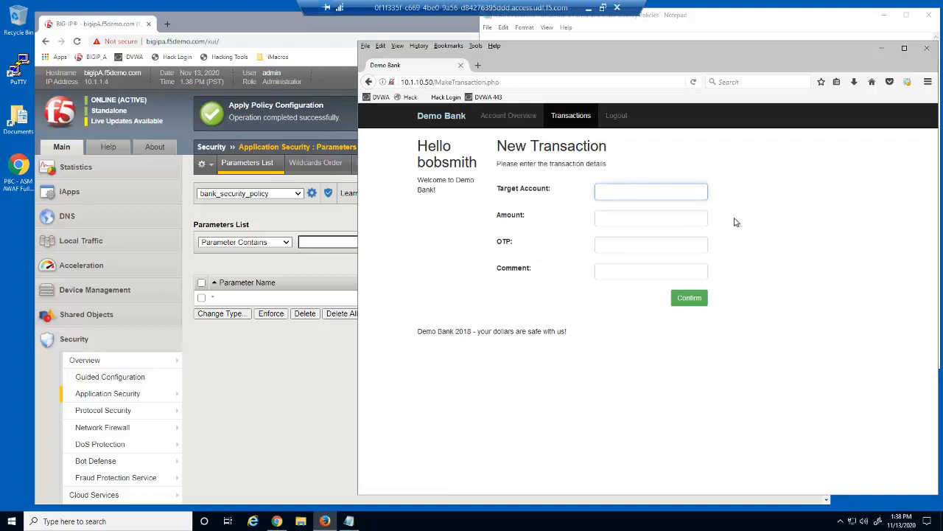
click(660, 218)
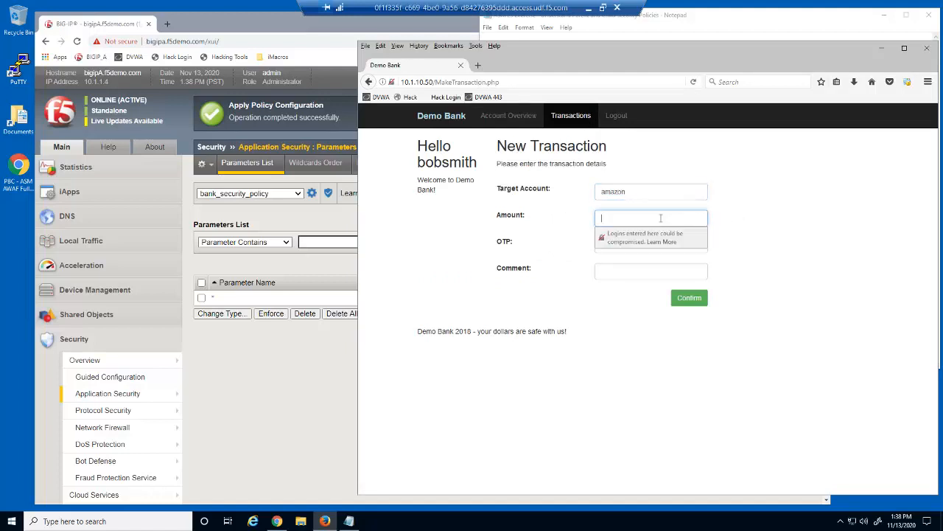
click(726, 252)
key(Tab)
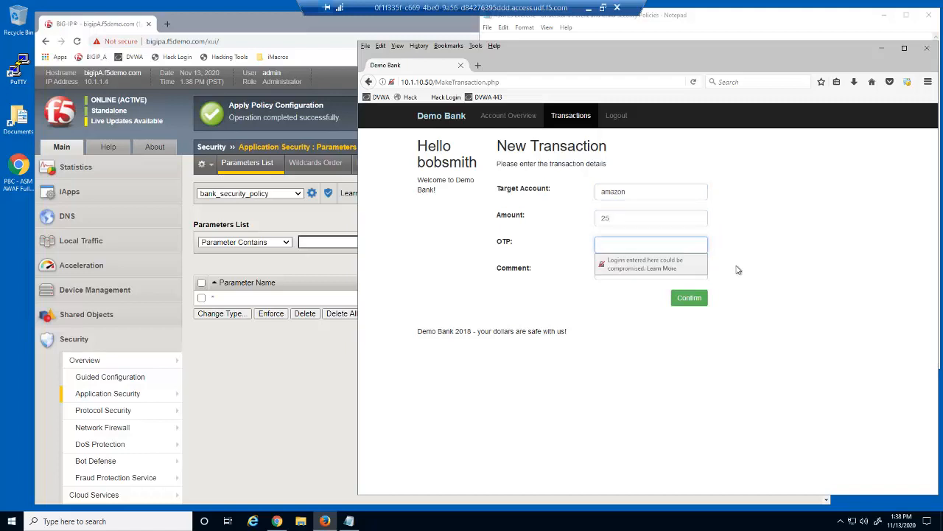
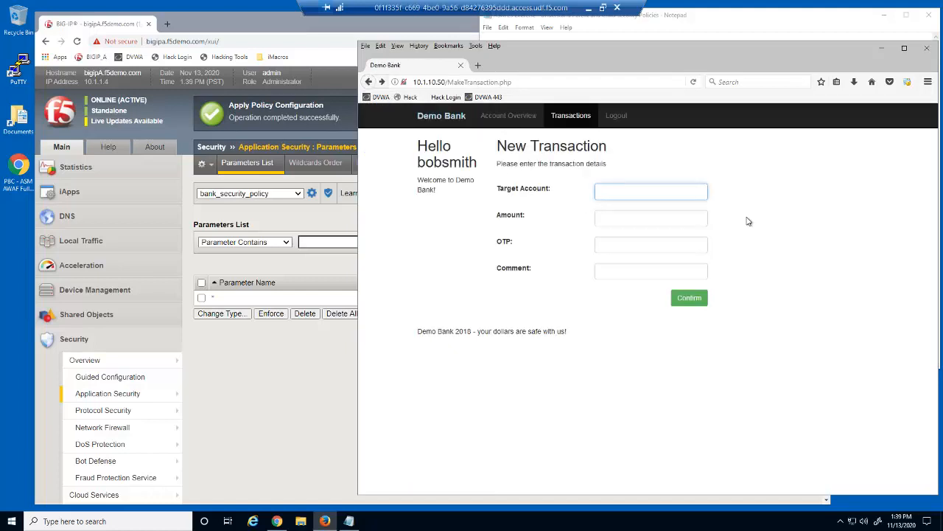
Step: Fill the New Transaction form with target account amazon, amount 25 and a one-time passcode
text(amazon)
click(690, 220)
text(25)
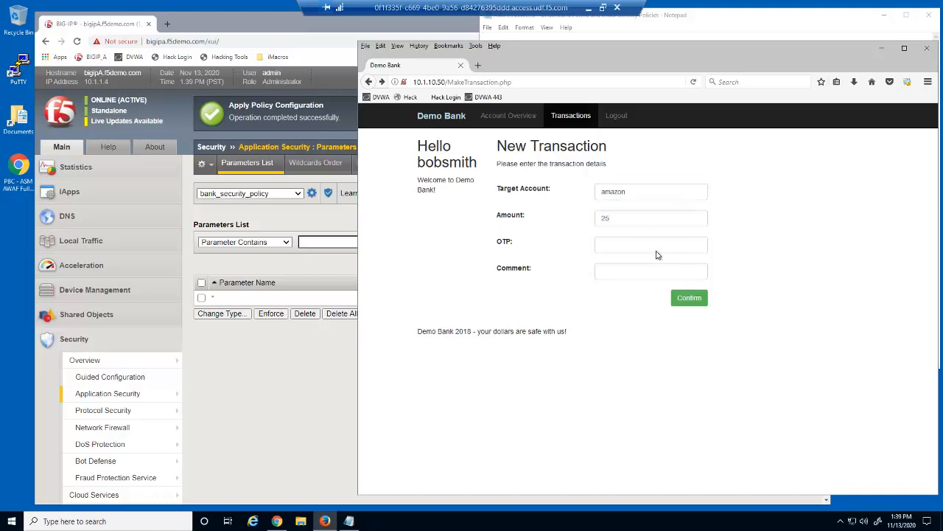
click(657, 249)
text(123456)
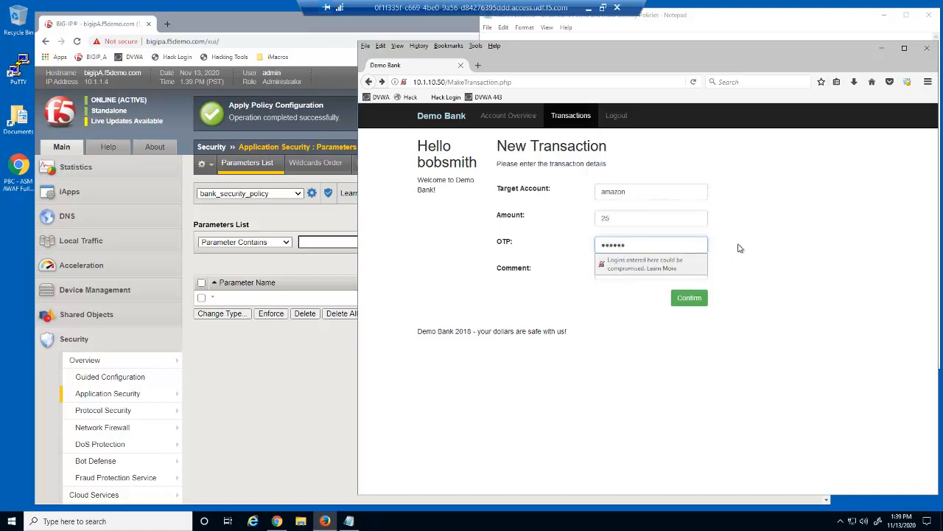
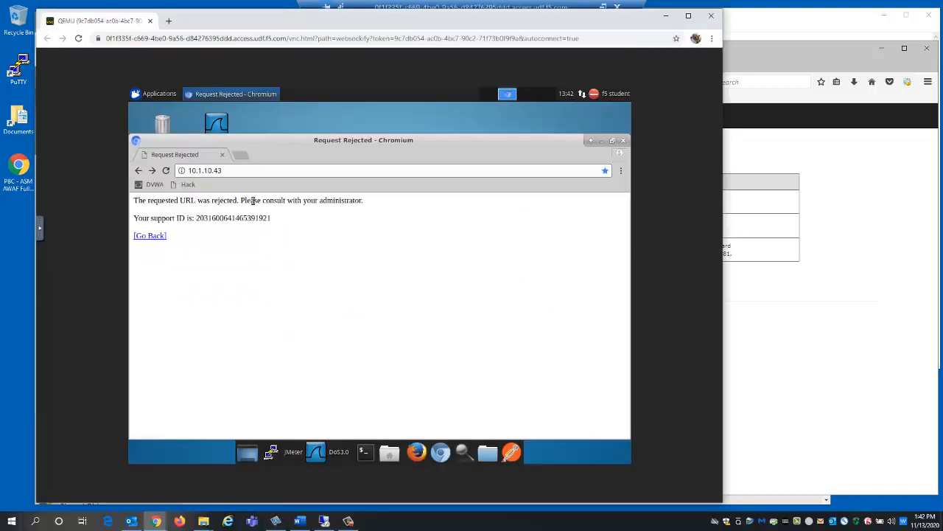
click(227, 171)
text(http:)
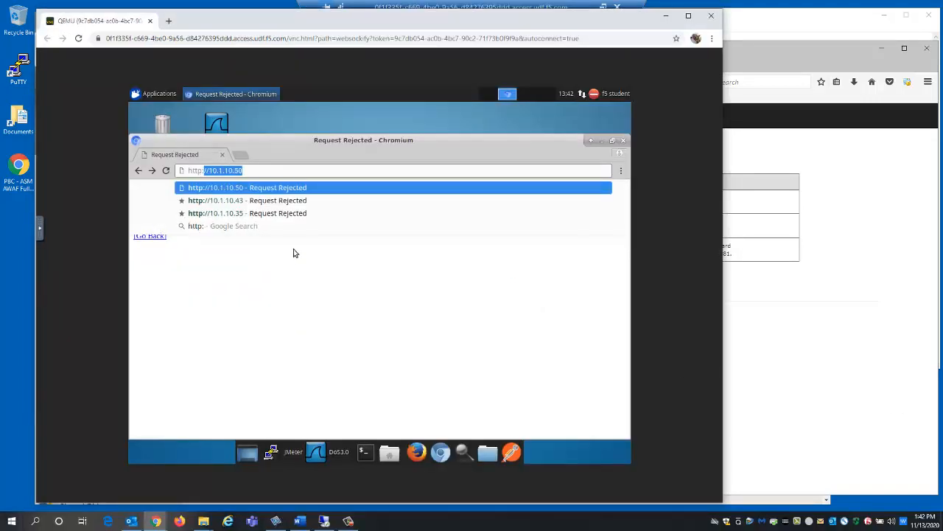
text(//10.1.10.50)
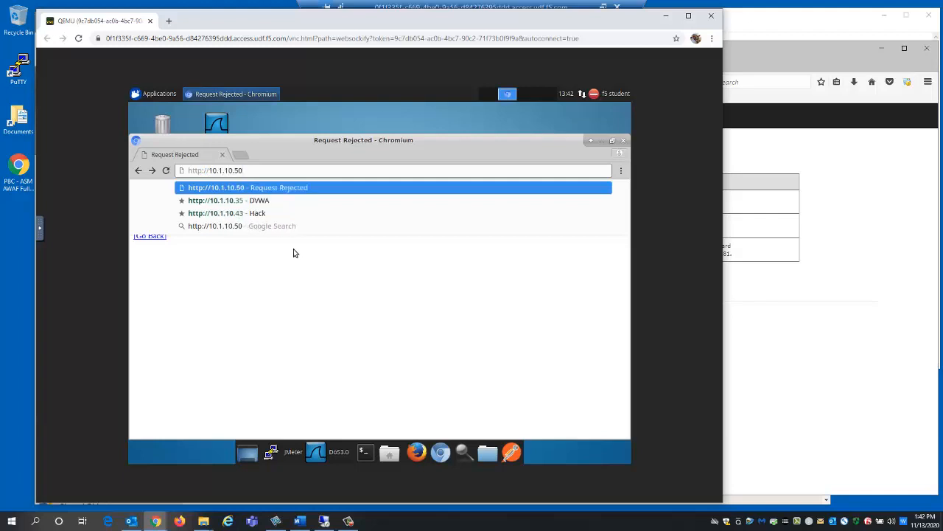
key(Return)
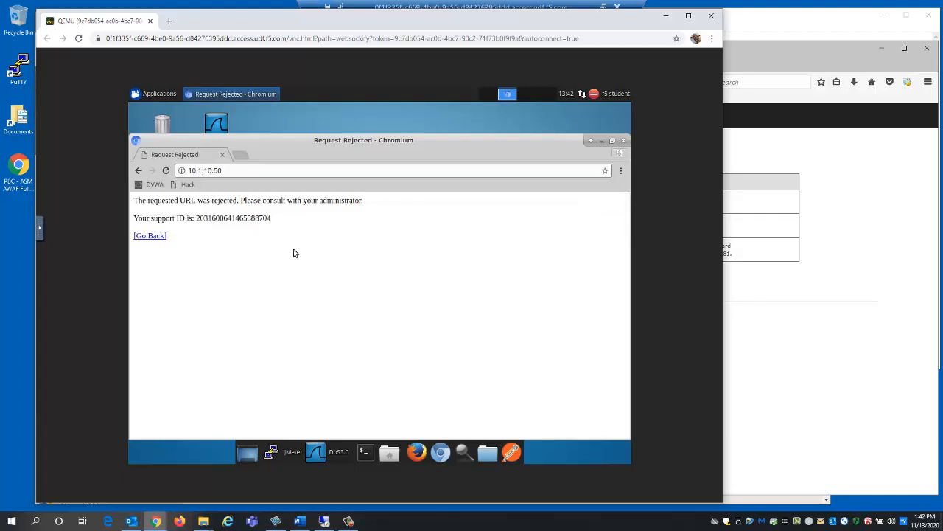